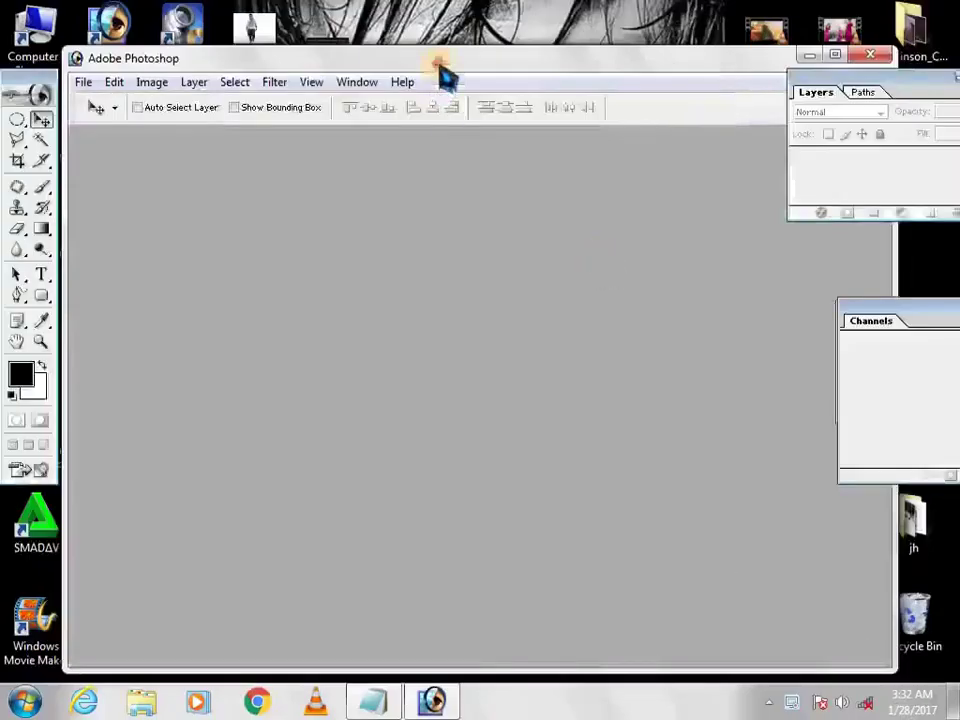
Step: Maximize Photoshop and create a new 3.5 × 2.5 inch document at 200 pixels/inch
double_click(440, 64)
left_click(48, 28)
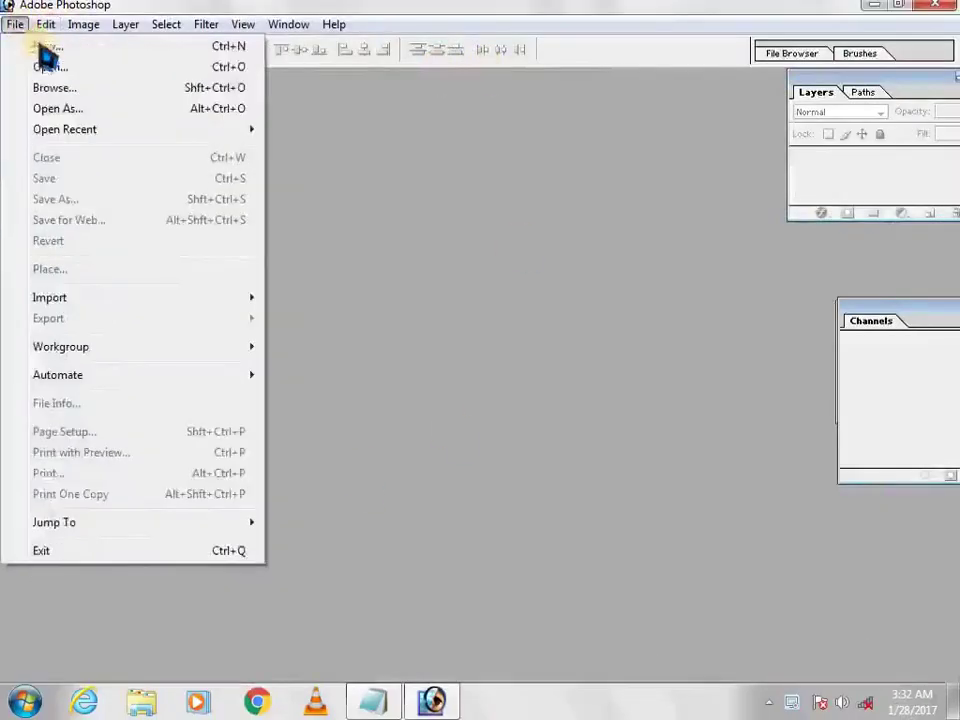
left_click(40, 47)
left_click(428, 306)
double_click(447, 332)
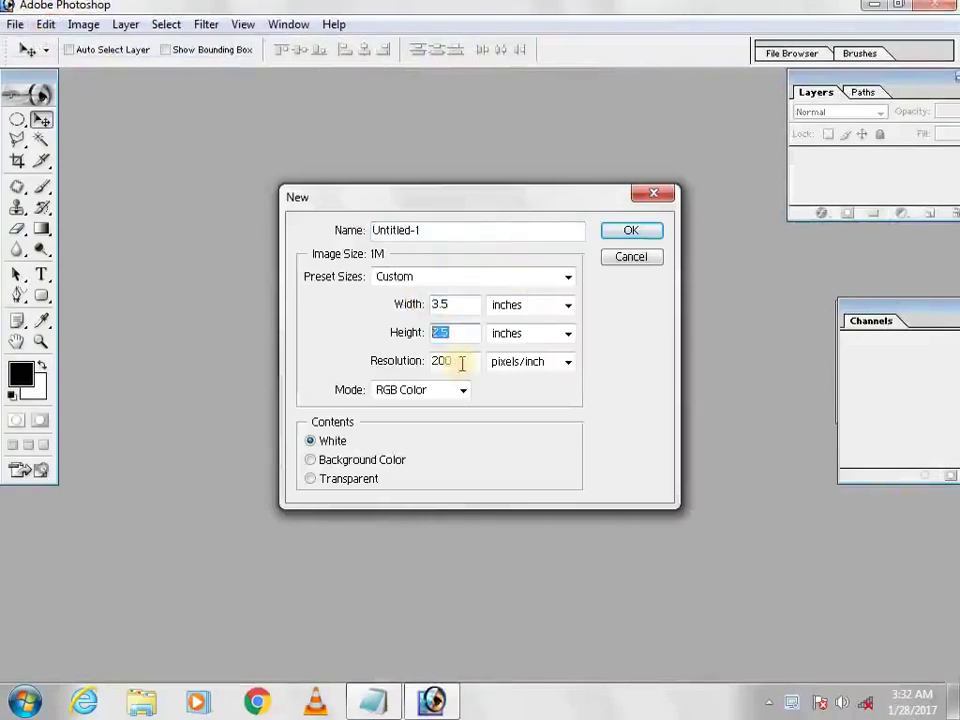
left_click(510, 305)
left_click(520, 338)
key("Tab")
key("Tab")
key("Tab")
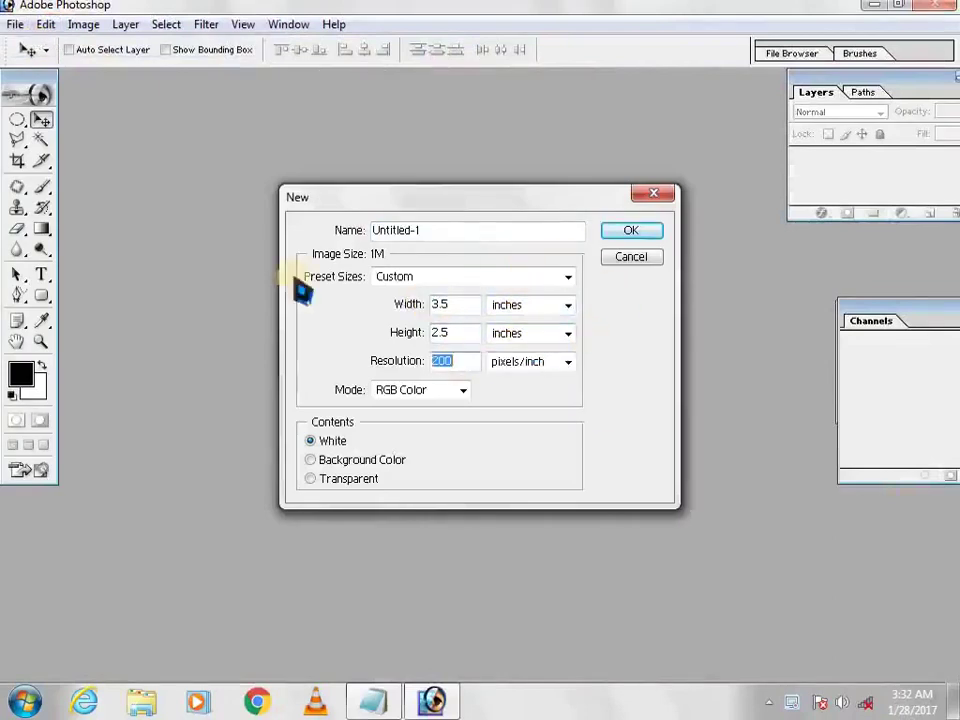
left_click(628, 231)
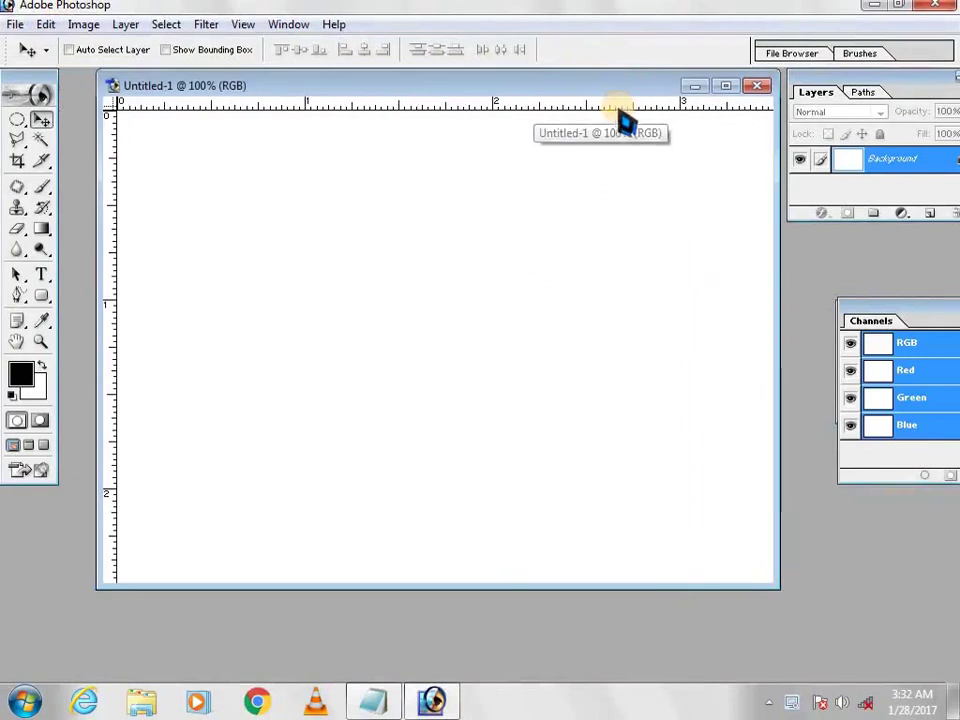
Step: Switch to Notepad to write the tutorial intro and start the ruler tip
left_click(365, 703)
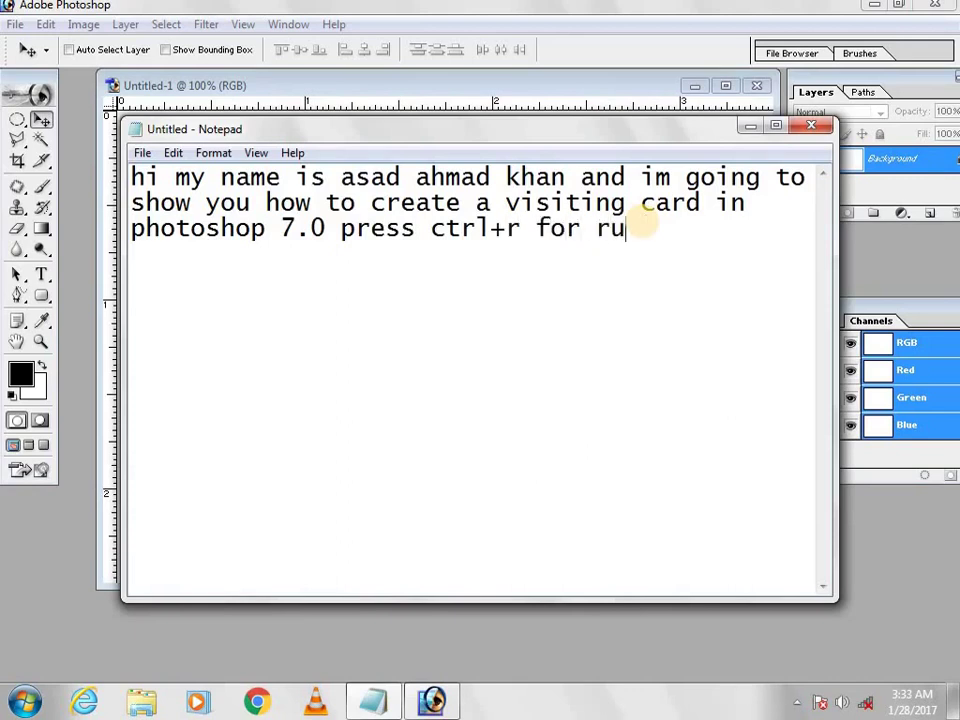
Step: Drag guides to the card's top, middle and bottom, and to its left, centre and right
left_click(452, 112)
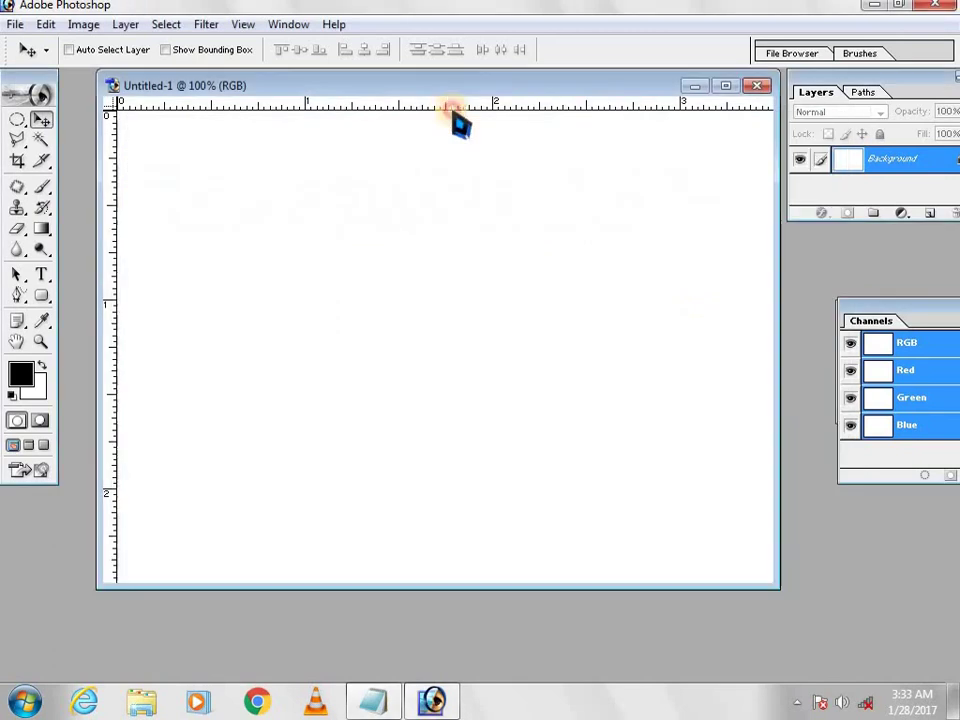
left_click_drag(255, 105, 269, 349)
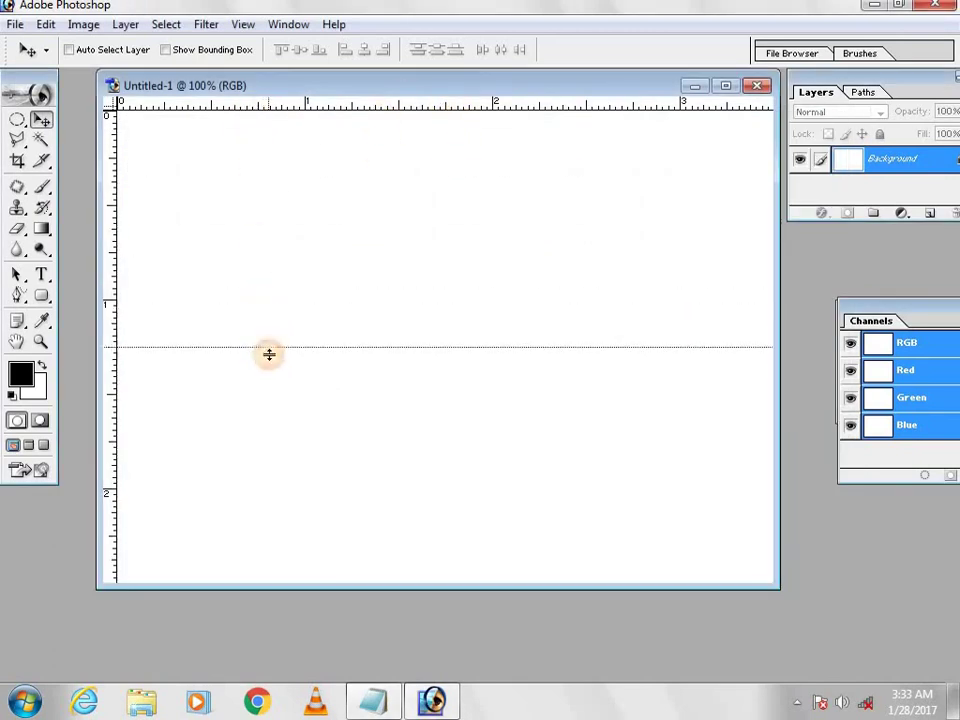
left_click_drag(107, 330, 750, 347)
mouse_move(394, 104)
left_mouse_down()
mouse_move(397, 569)
mouse_move(395, 559)
left_mouse_up()
left_click(256, 136)
left_click(462, 272)
left_click_drag(392, 104, 388, 135)
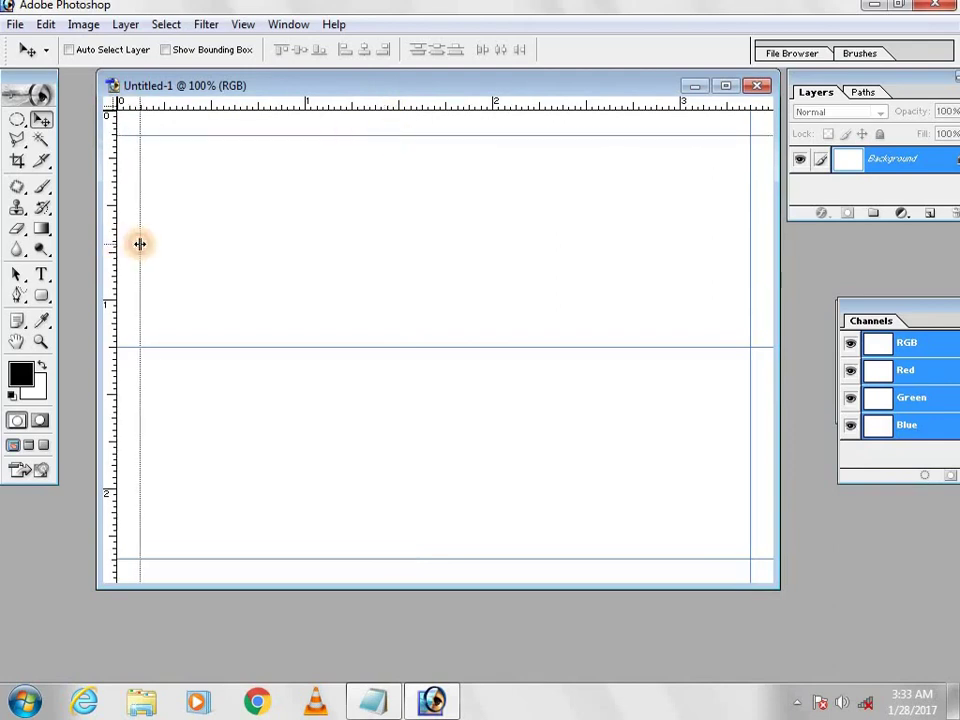
left_click_drag(110, 246, 140, 244)
left_click_drag(225, 244, 446, 244)
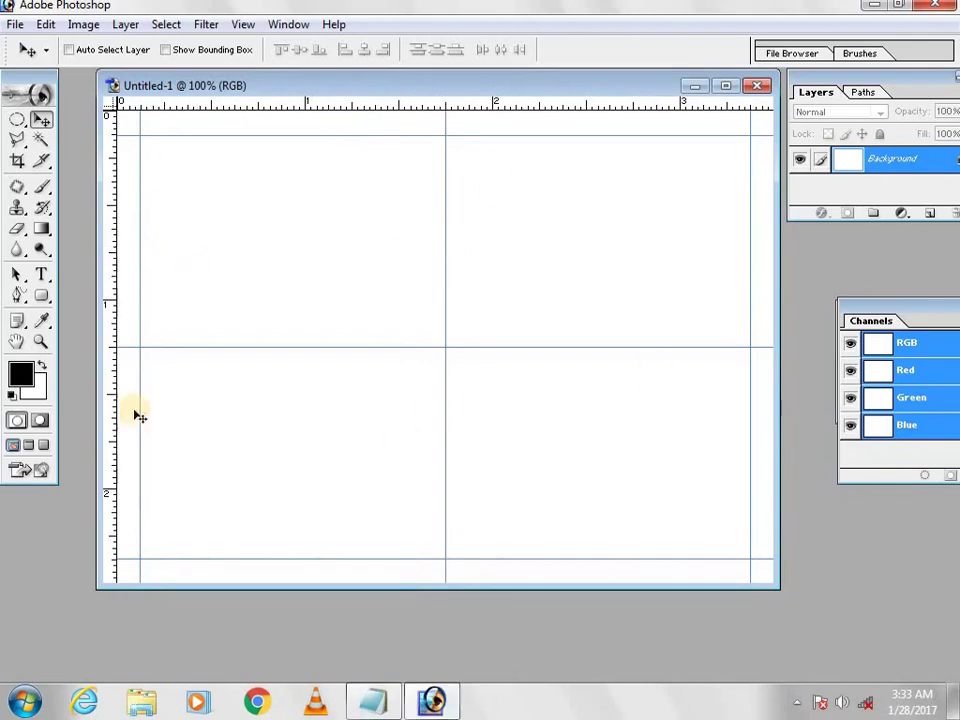
Step: Set the Gradient tool's left colour stop to light green (9EF592)
left_click(41, 228)
left_click(138, 50)
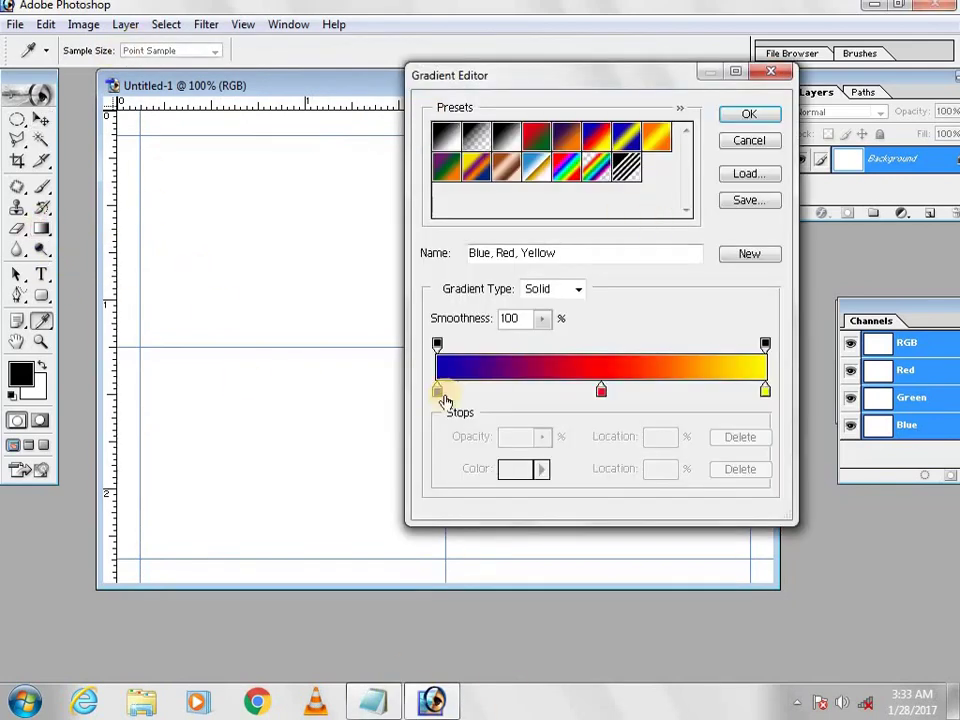
double_click(439, 390)
mouse_move(518, 398)
left_mouse_down()
mouse_move(510, 218)
mouse_move(516, 386)
left_mouse_up()
left_click(346, 230)
left_click(666, 206)
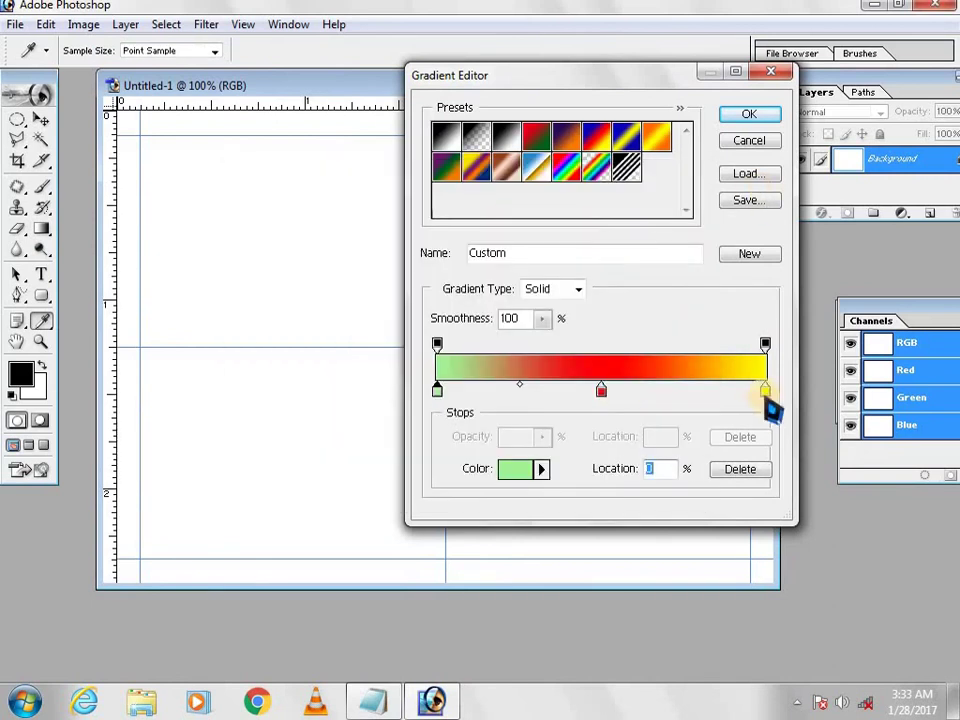
Step: Move the second stop to the right end, make it olive yellow (D9E558), and accept the gradient
mouse_move(604, 392)
left_mouse_down()
mouse_move(440, 394)
mouse_move(765, 392)
left_mouse_up()
left_click(765, 392)
double_click(765, 392)
left_click_drag(531, 338, 516, 419)
left_click(396, 238)
left_click(654, 208)
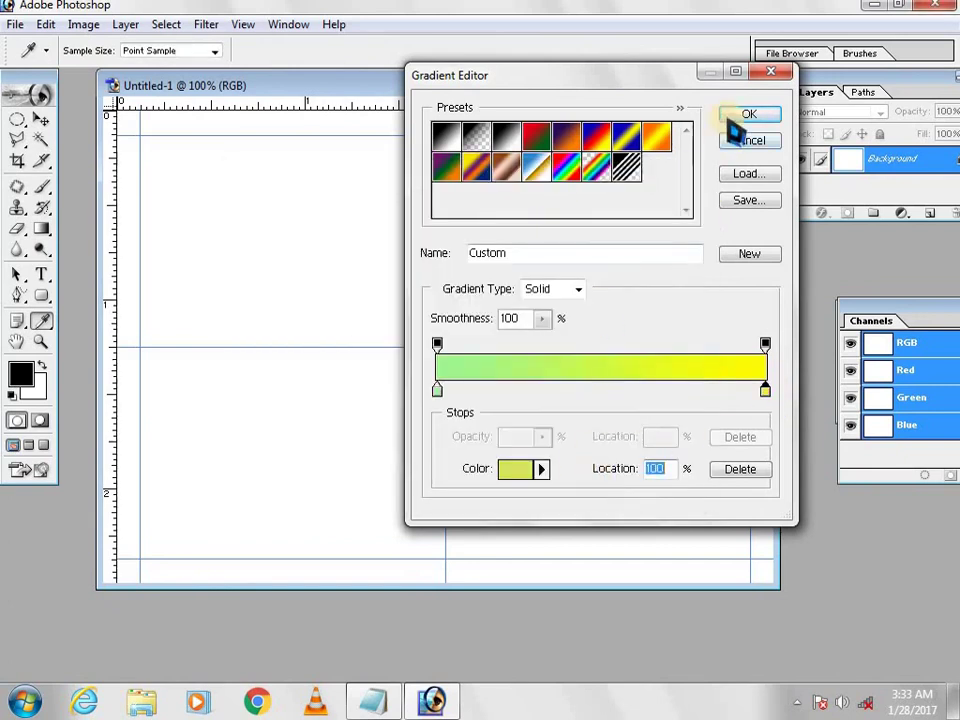
left_click(748, 114)
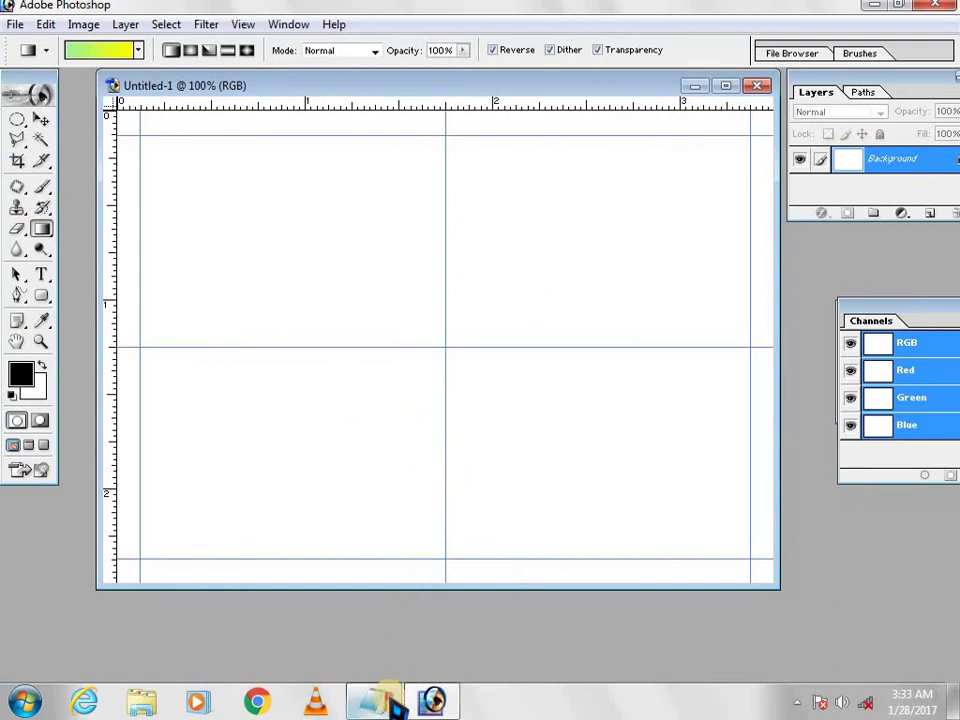
Step: Add 'click and drag up' to the ruler tip in Notepad, then return to Photoshop
left_click(374, 699)
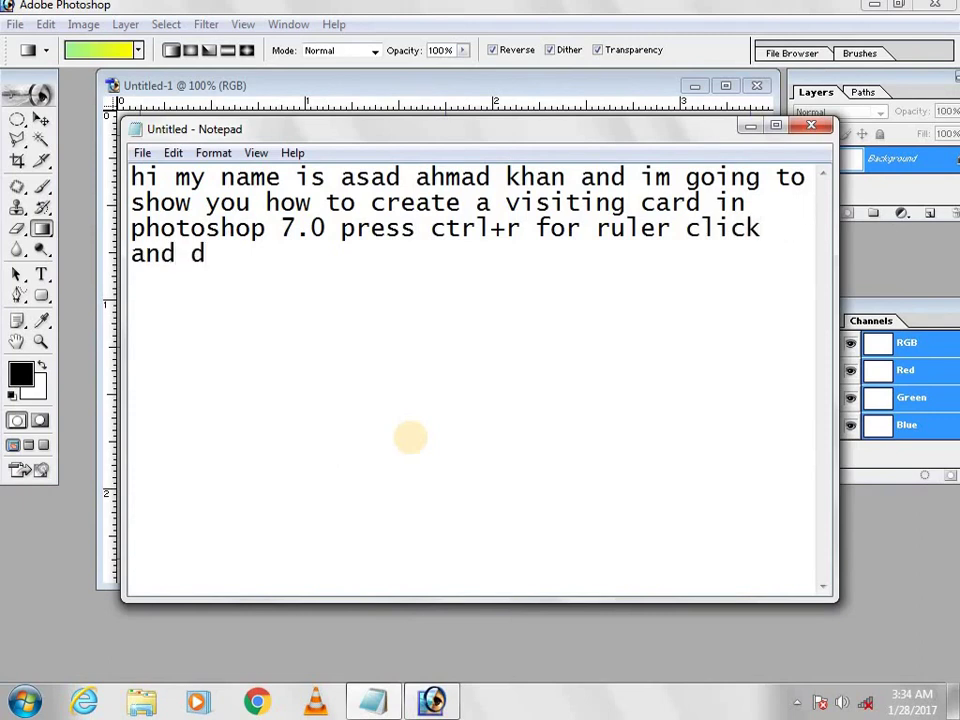
left_click(497, 58)
Step: Redo the green-to-yellow gradient as a short upward drag from the centre, then maximize the document
mouse_move(443, 467)
left_mouse_down()
mouse_move(459, 319)
mouse_move(453, 253)
left_mouse_up()
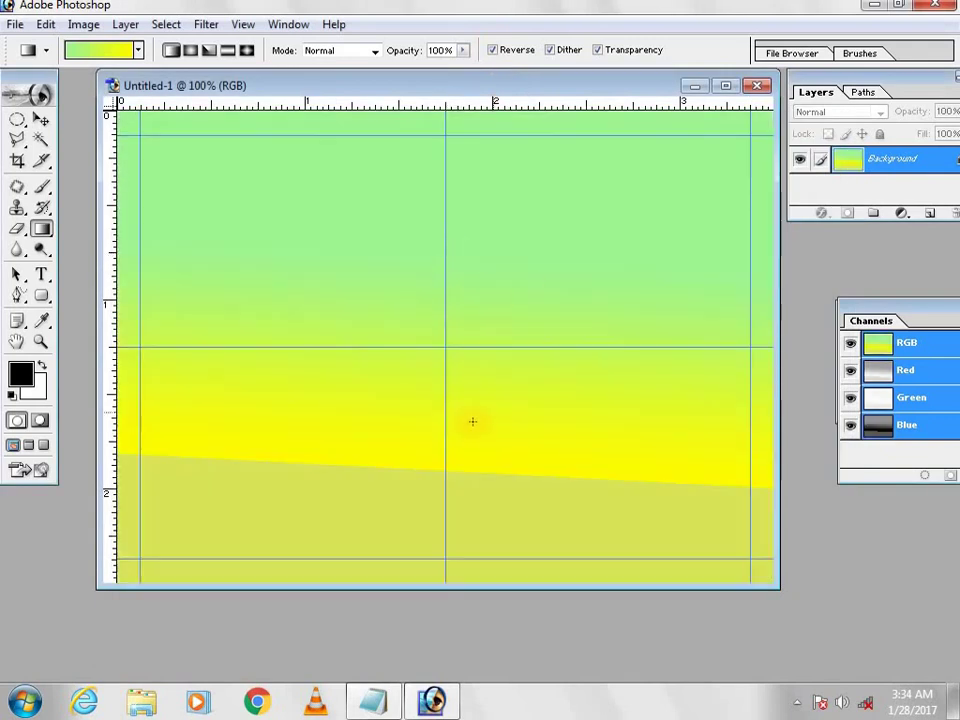
left_click(45, 24)
left_click(30, 43)
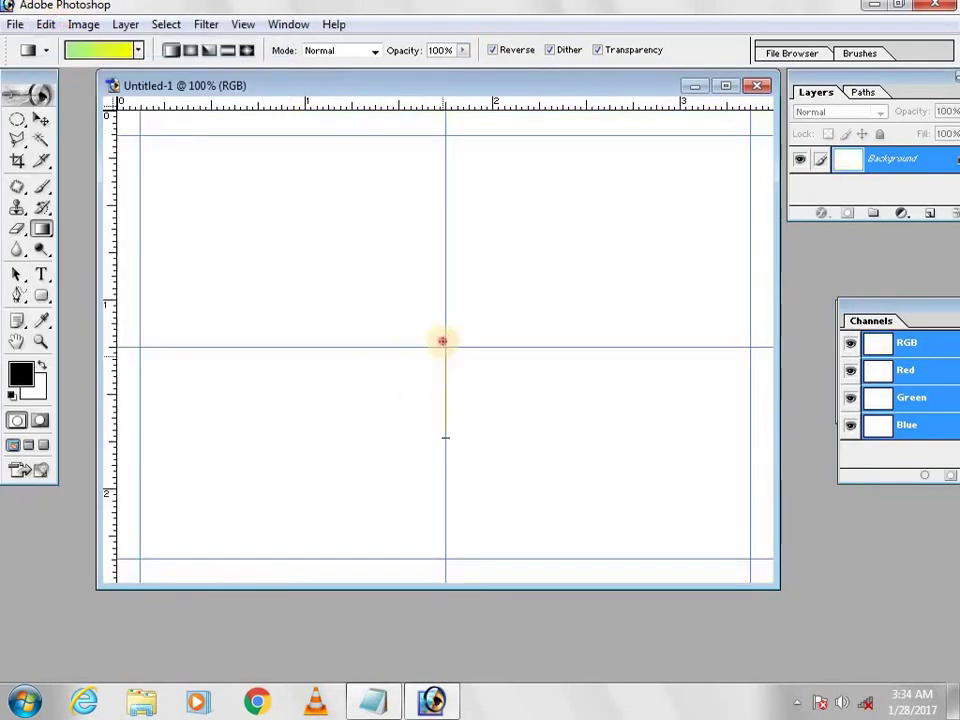
left_click_drag(442, 341, 444, 302)
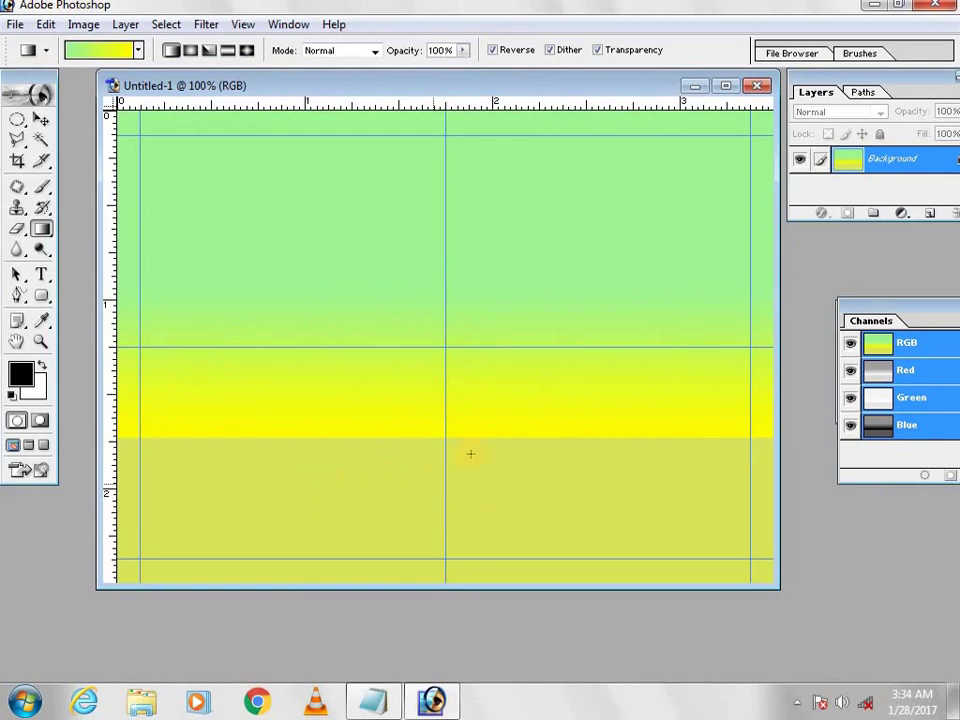
double_click(289, 87)
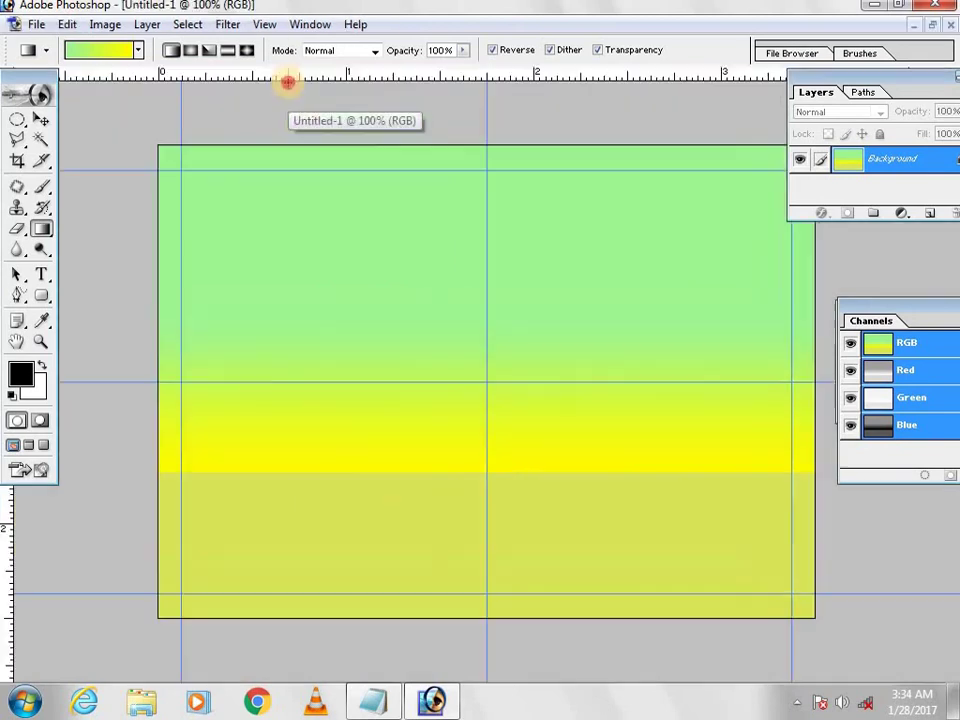
Step: Draw a rounded rectangle over the lower card from the centre-left guide intersection and make it a selection
left_click(41, 295)
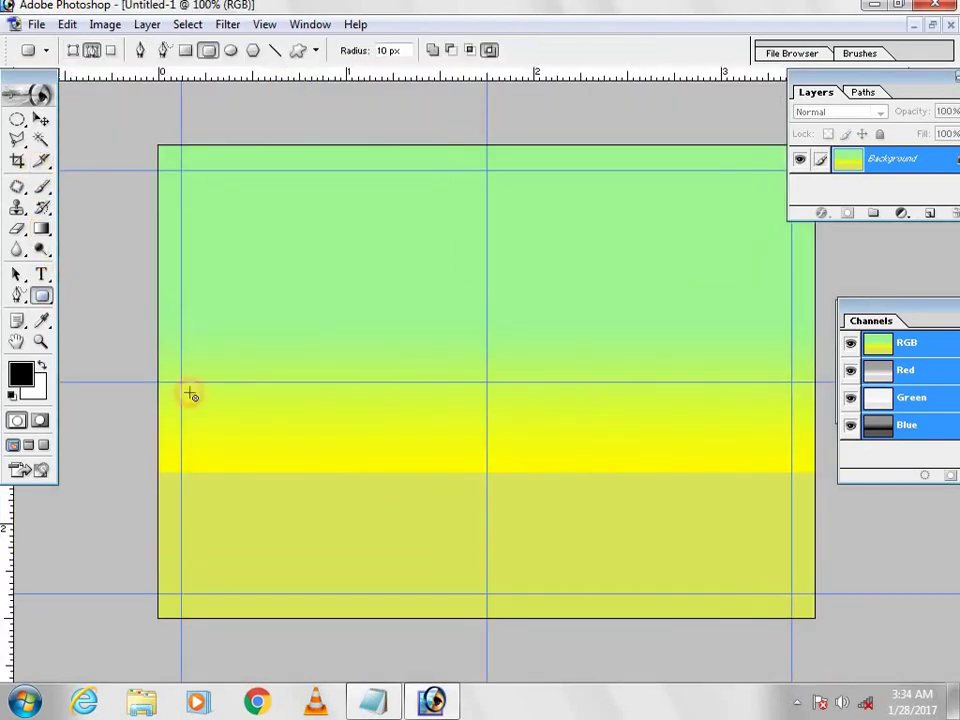
left_click_drag(183, 384, 952, 688)
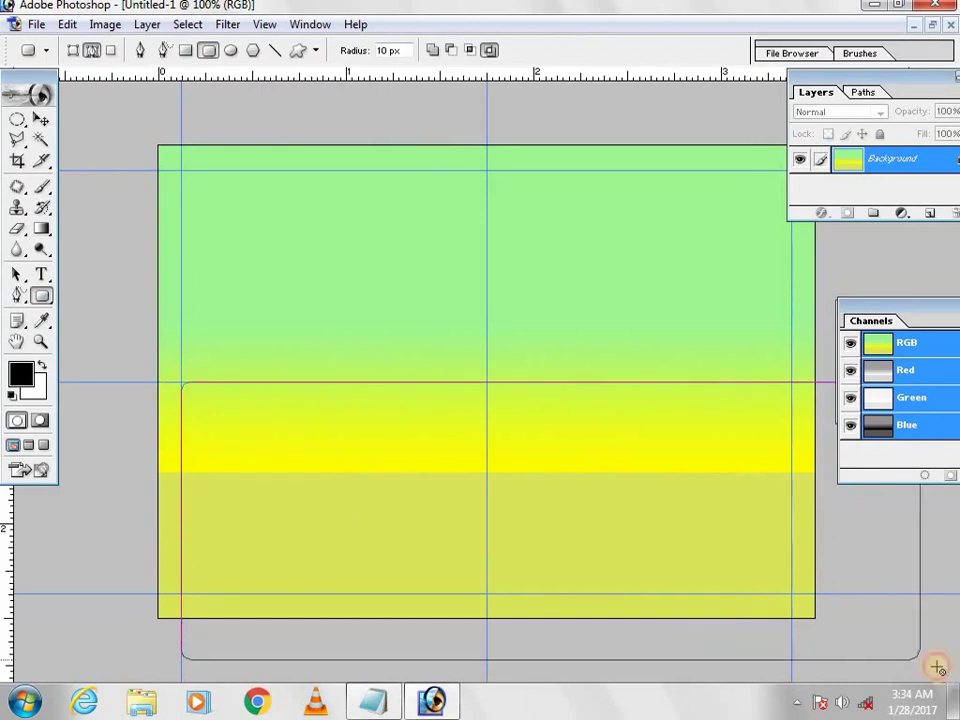
right_click(273, 455)
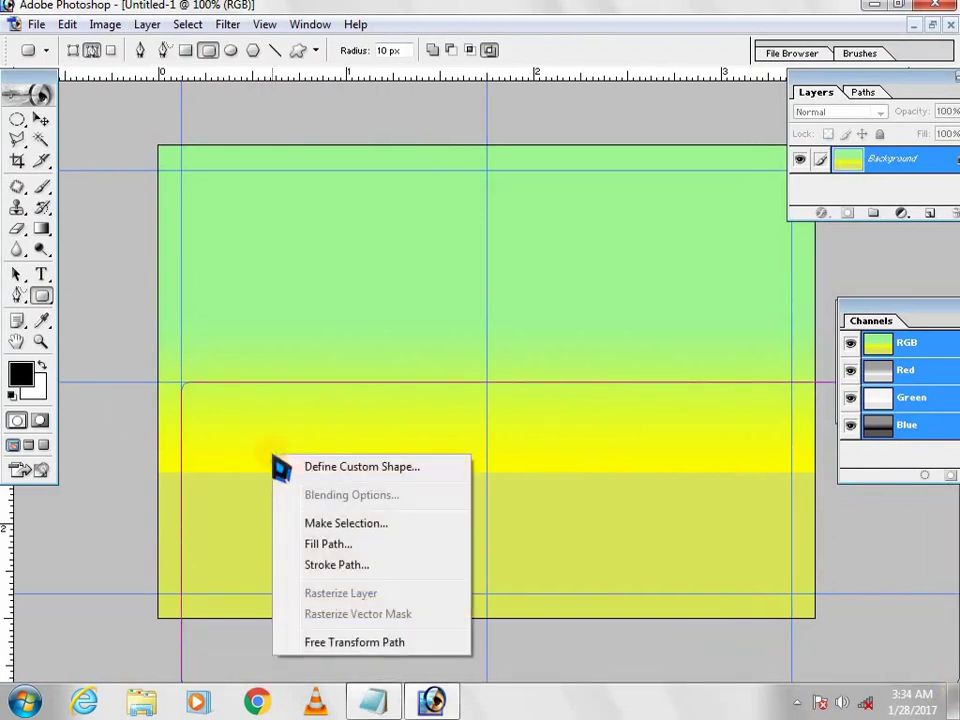
left_click(364, 527)
key("Return")
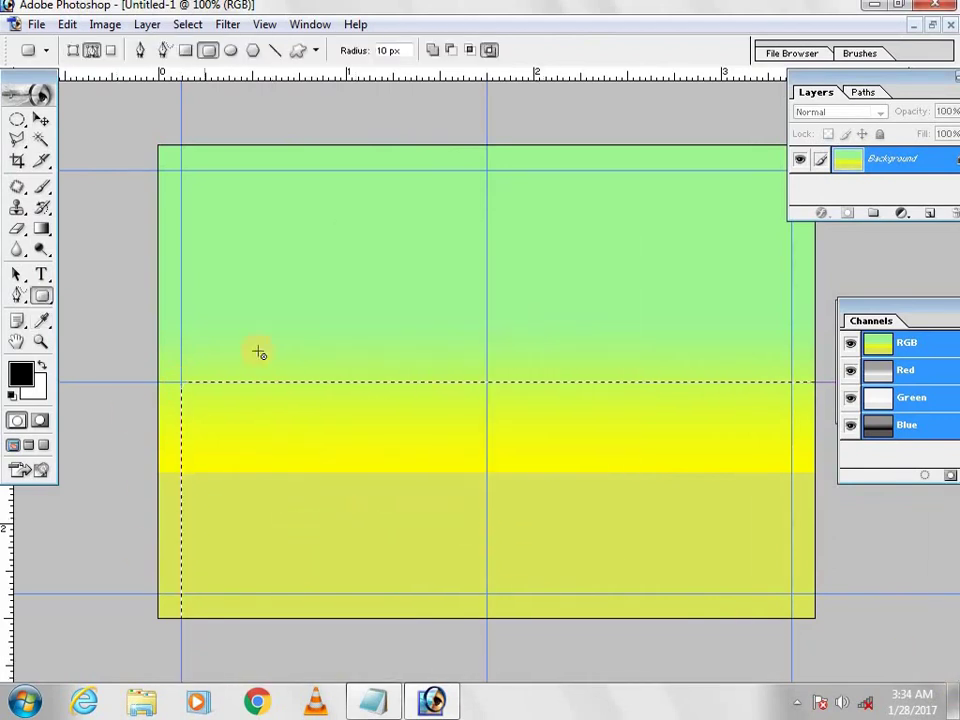
Step: Add the 'press v and use keyboard arrow' tip in Notepad, then return to Photoshop
key("alt+Tab")
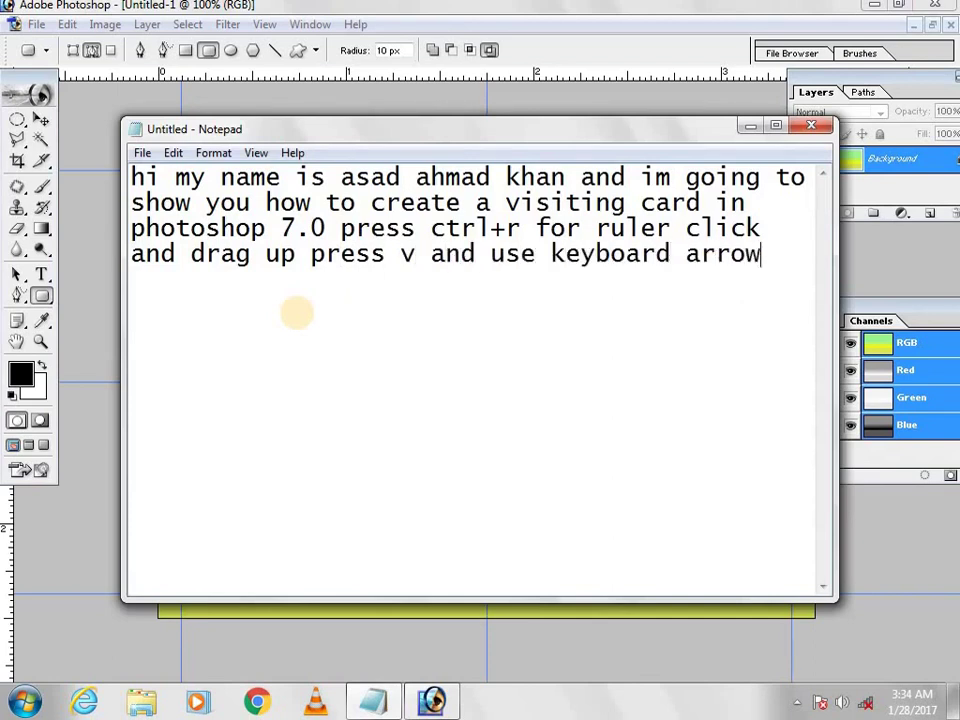
left_click(448, 90)
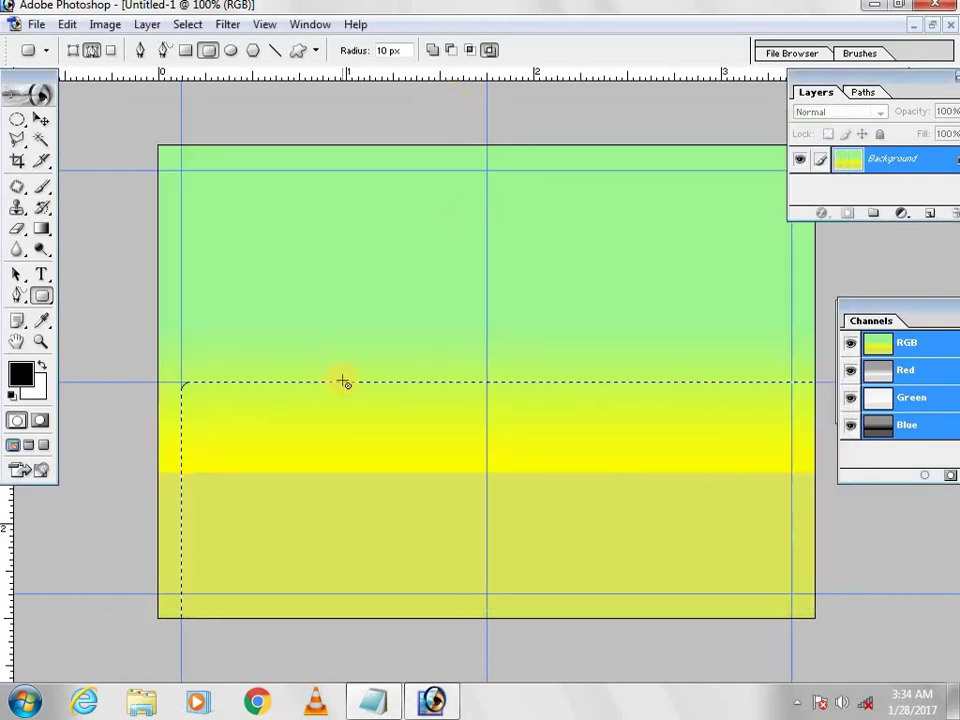
Step: Nudge the rounded selection right and down, then restore it after an accidental deselect
key("v")
key("Right")
key("Right")
key("Right")
key("Right")
key("Right")
key("Right")
key("Down")
key("Down")
key("Down")
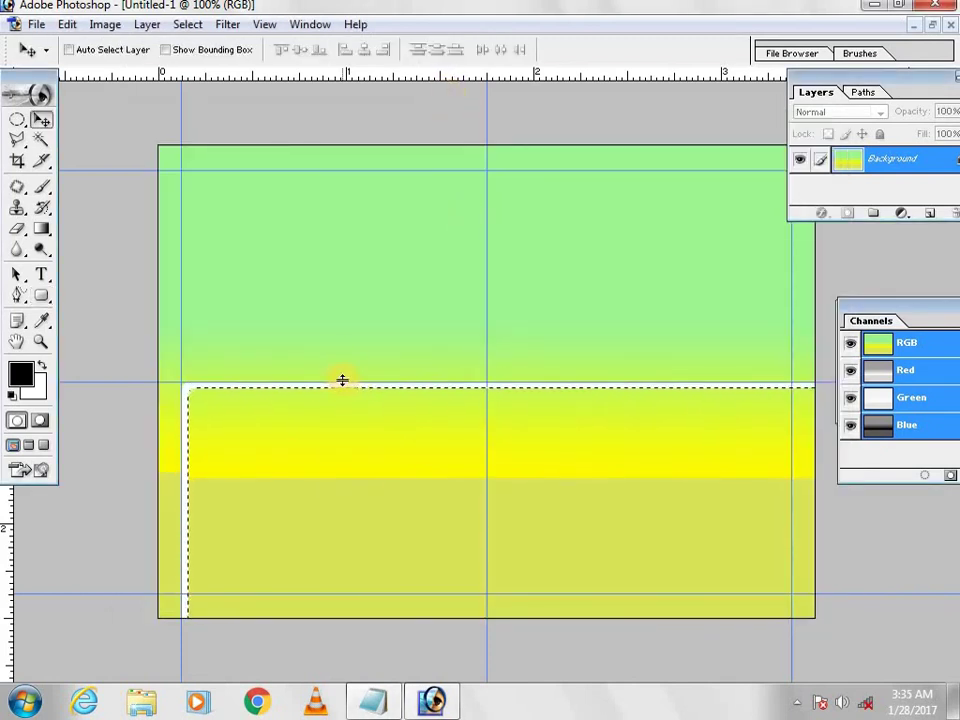
left_click(17, 140)
right_click(240, 403)
left_click(292, 90)
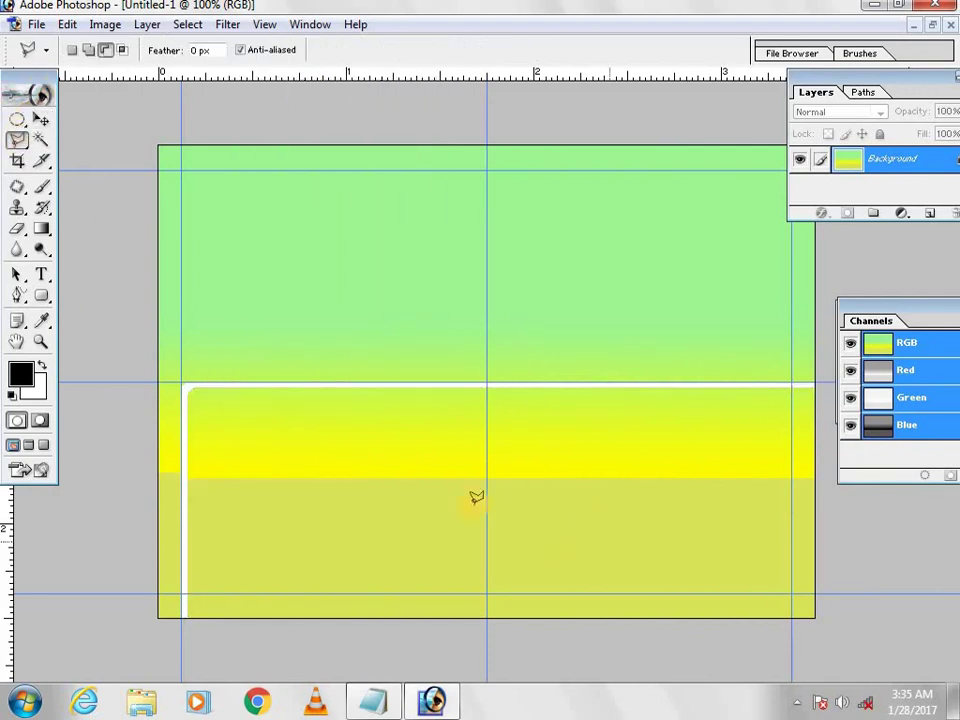
left_click(67, 24)
left_click(88, 47)
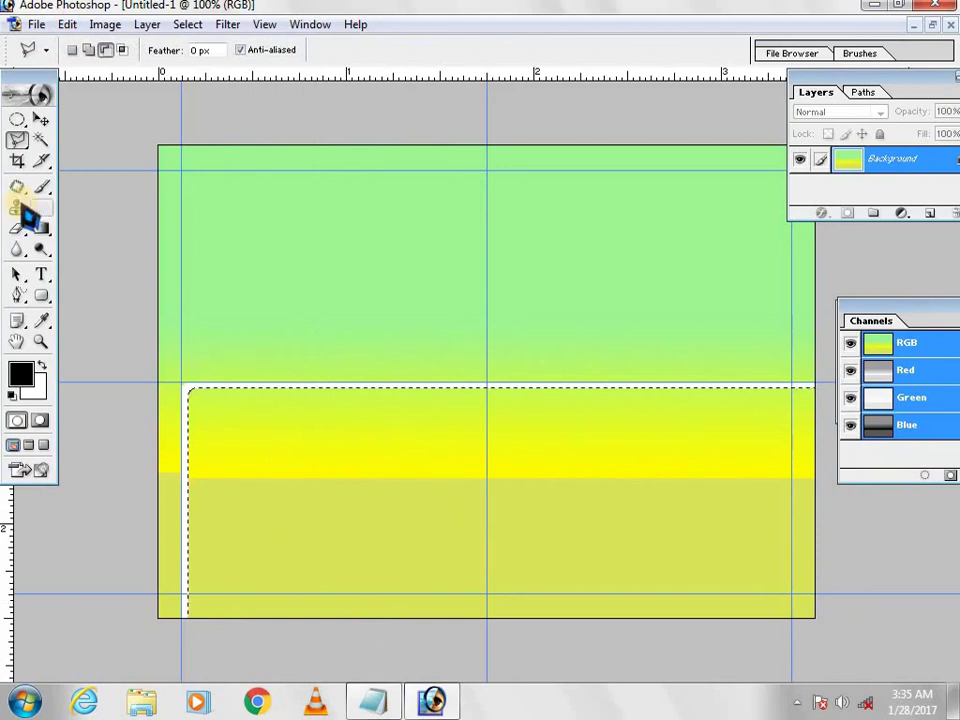
Step: Set the foreground colour to magenta (E944F8)
left_click(40, 228)
left_click(28, 372)
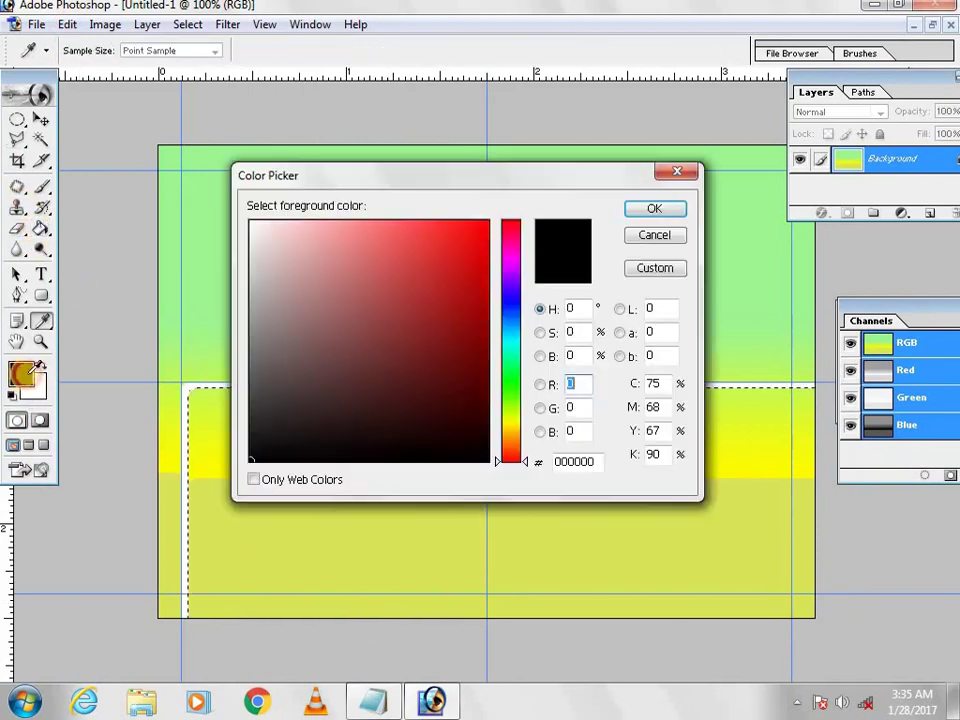
left_click(474, 284)
left_click(510, 264)
left_click(463, 228)
left_click(422, 226)
left_click(654, 208)
Step: Paint-bucket fill the rounded band magenta, then deselect it
left_click(412, 474)
left_click(413, 438)
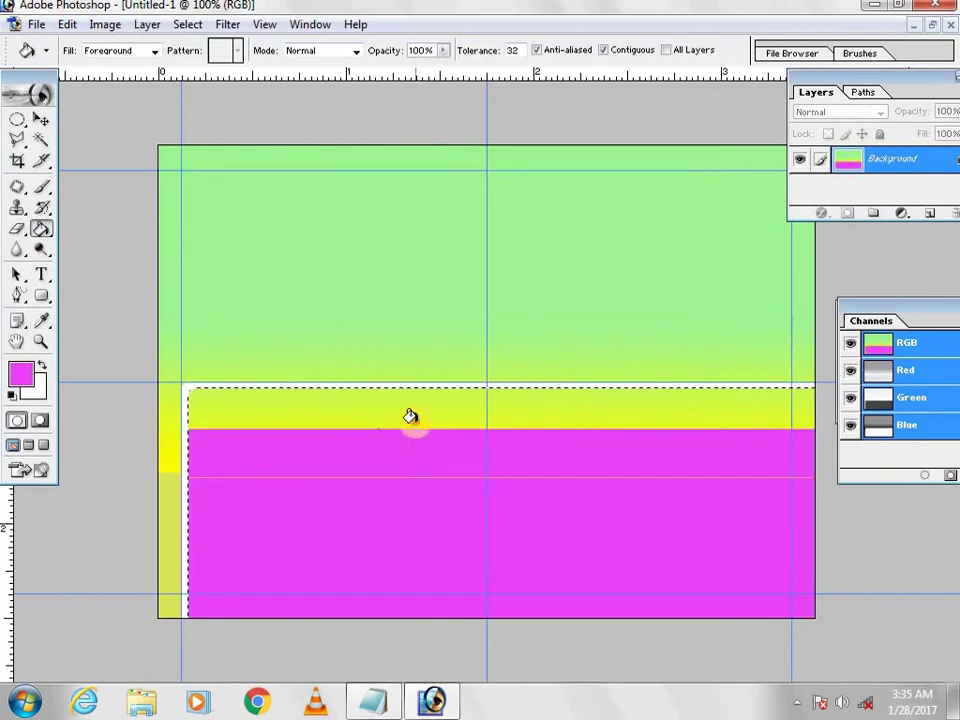
left_click(410, 416)
left_click(422, 396)
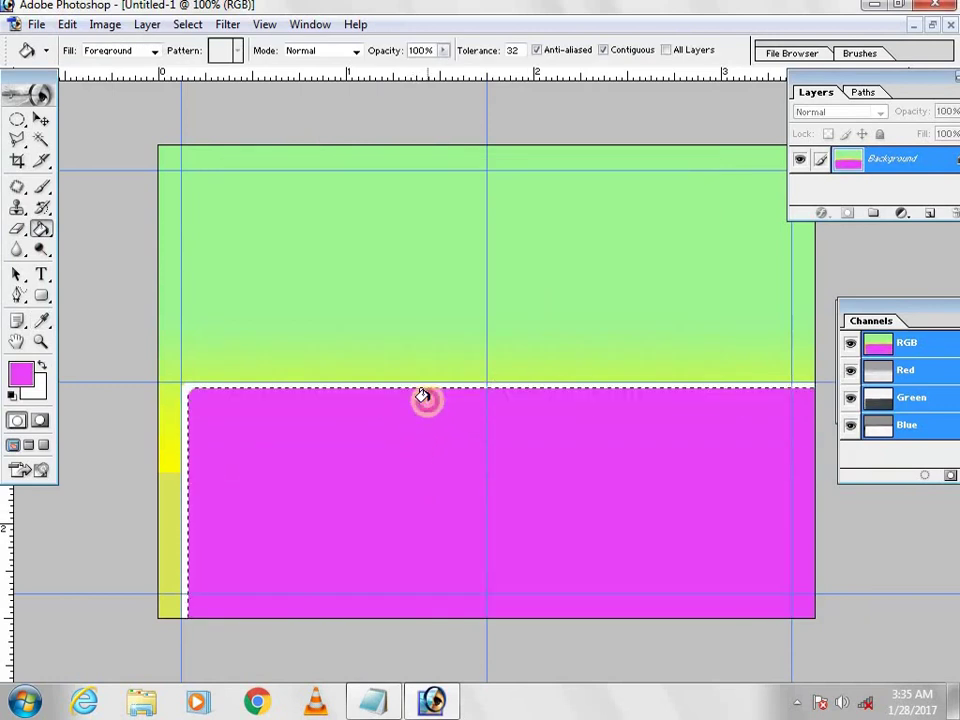
left_click(17, 140)
right_click(267, 258)
left_click(316, 267)
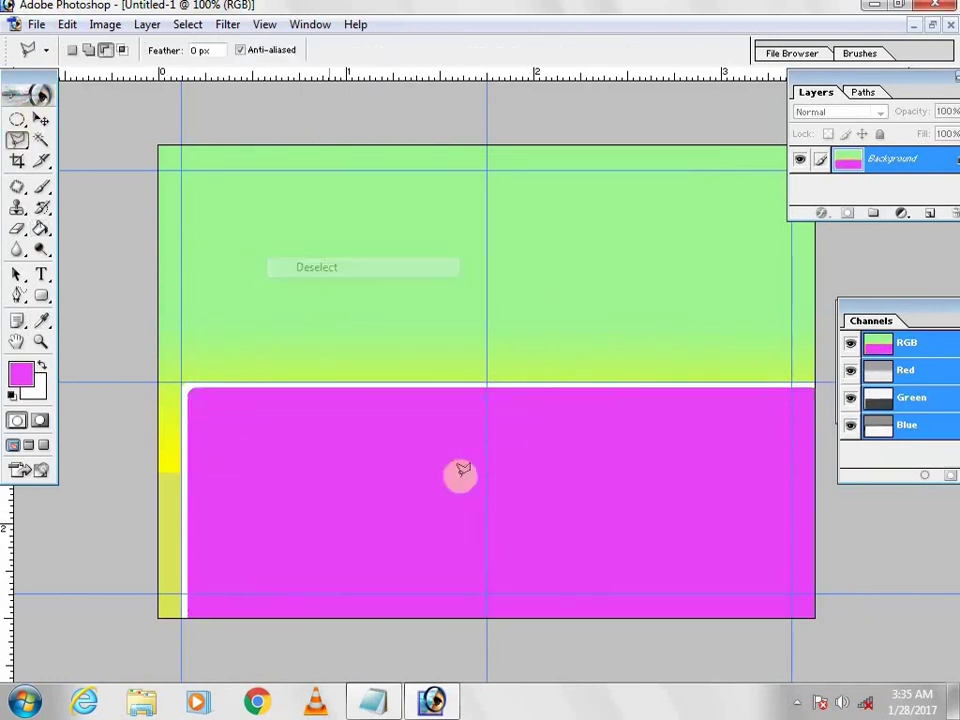
left_click(40, 274)
Step: Type the person's name near the top left, set it to black 9 pt, position and commit it
left_click(238, 192)
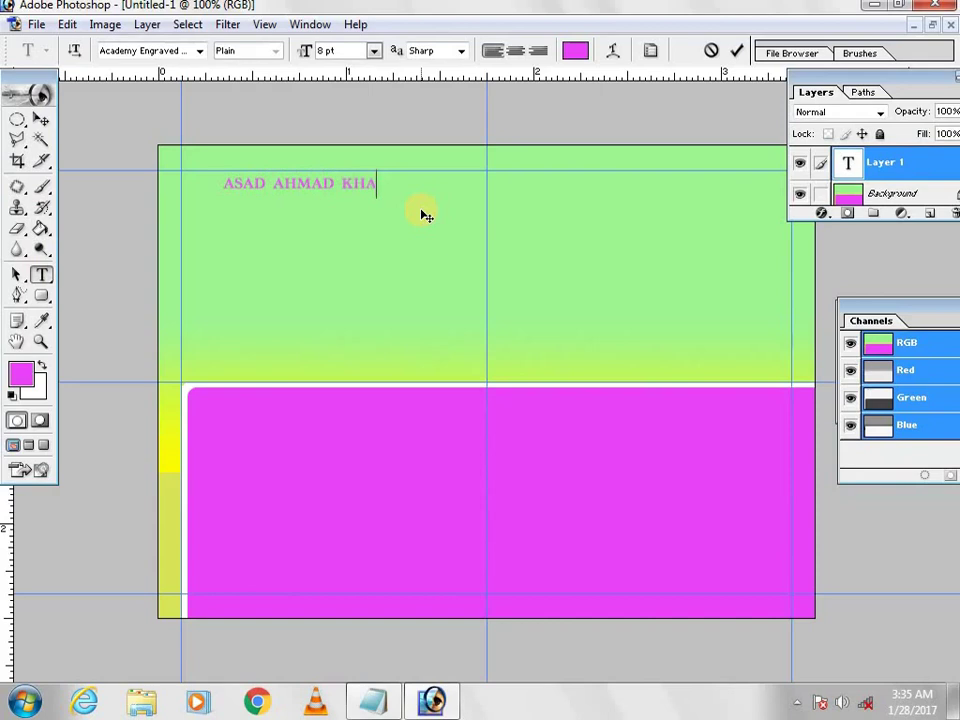
left_click_drag(236, 181, 389, 183)
left_click(21, 374)
left_click(250, 455)
left_click(653, 207)
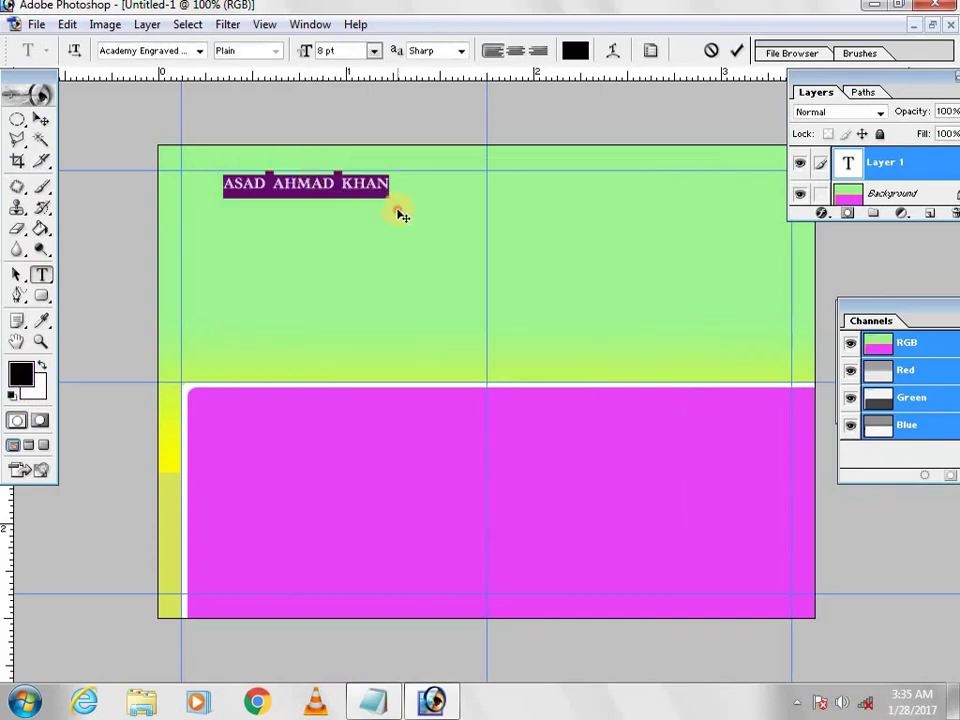
left_click_drag(400, 212, 362, 206)
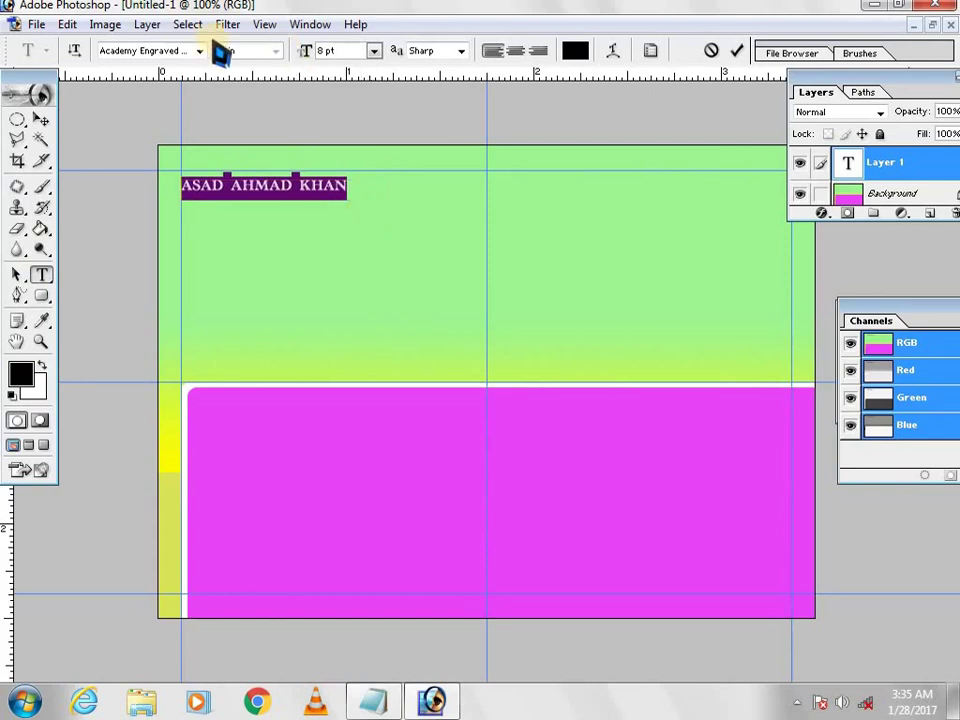
left_click(373, 50)
left_click(360, 143)
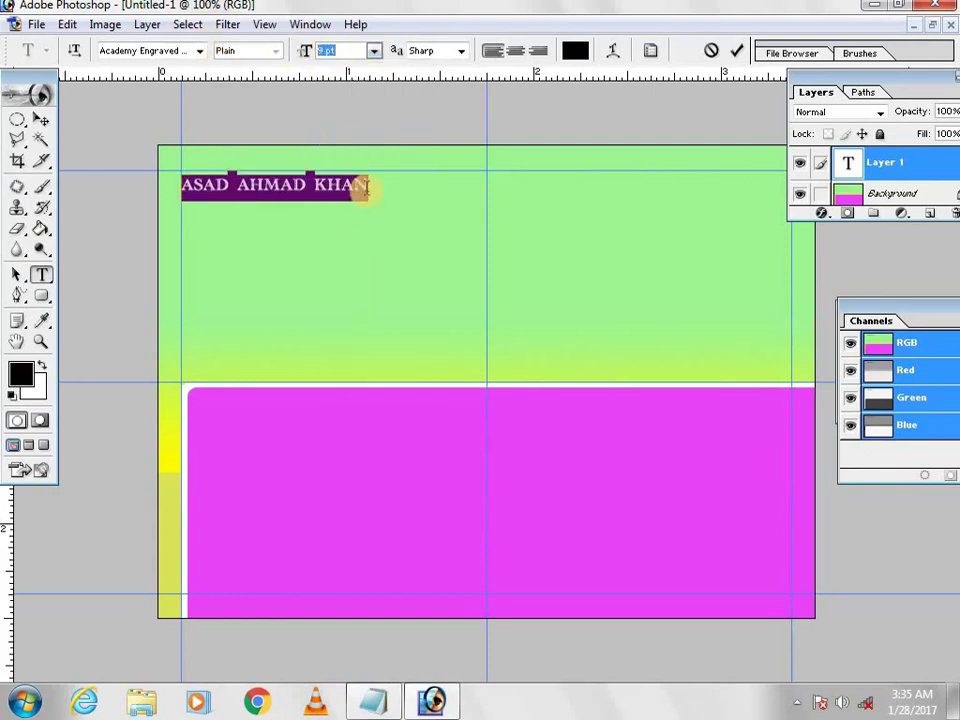
left_click_drag(358, 214, 366, 212)
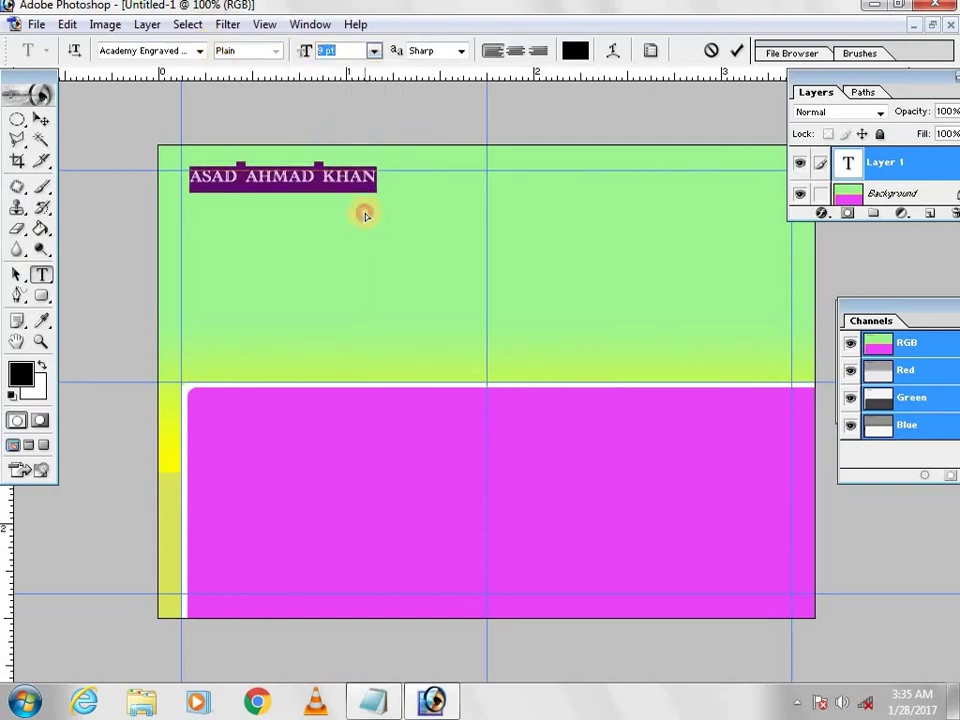
left_click(332, 186)
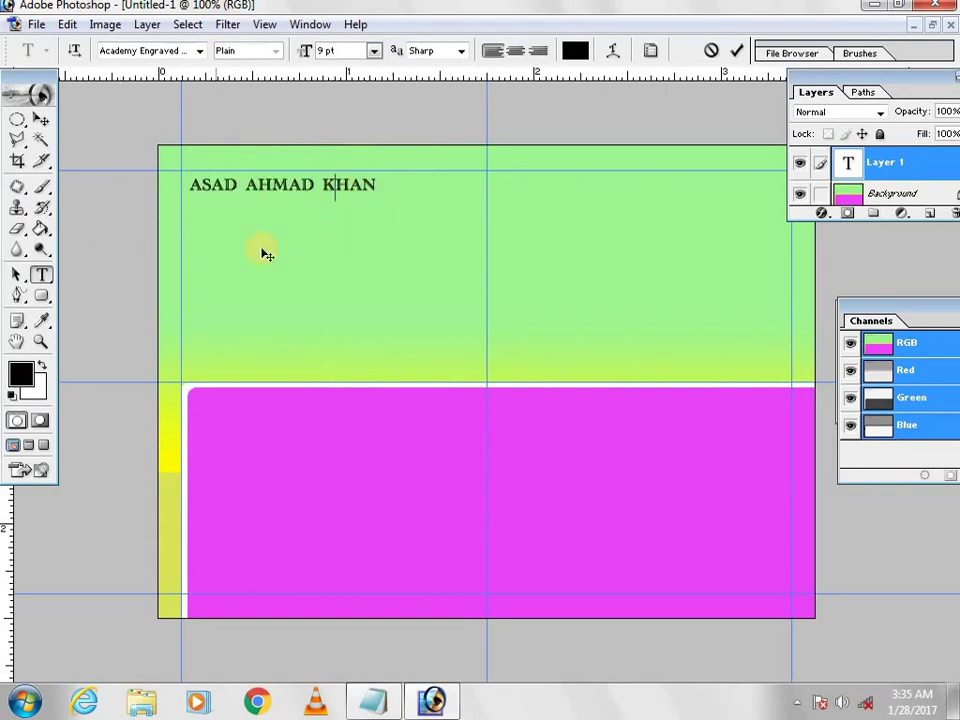
left_click(40, 119)
Step: Add the Cell line with the phone number at the card's top right, sizing the number to 8 pt
left_click(40, 274)
left_click(515, 190)
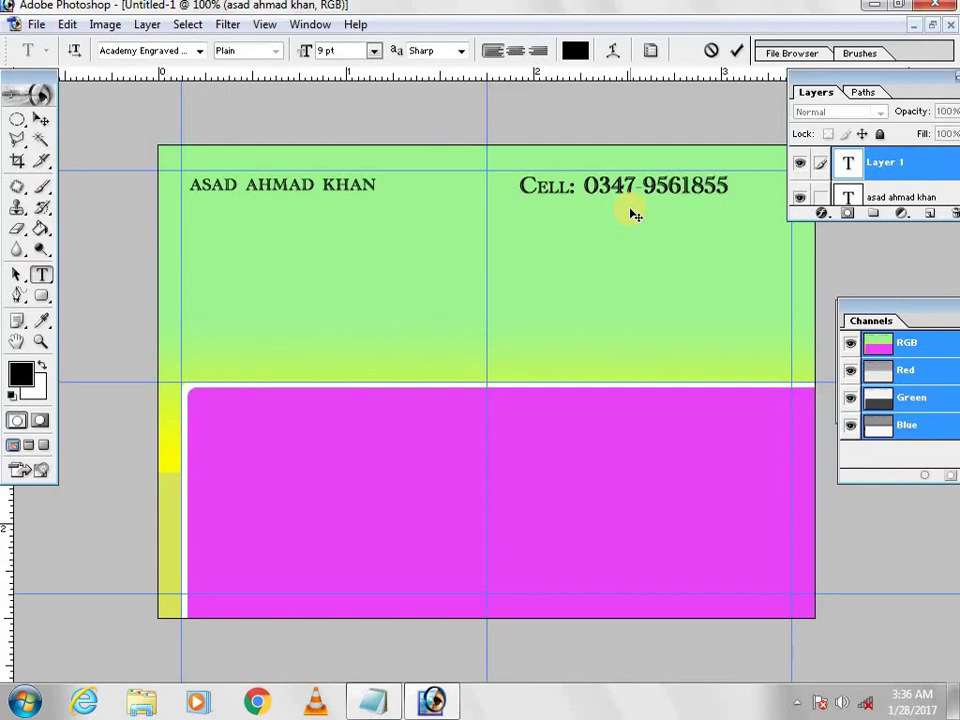
left_click_drag(728, 186, 578, 188)
left_click(374, 50)
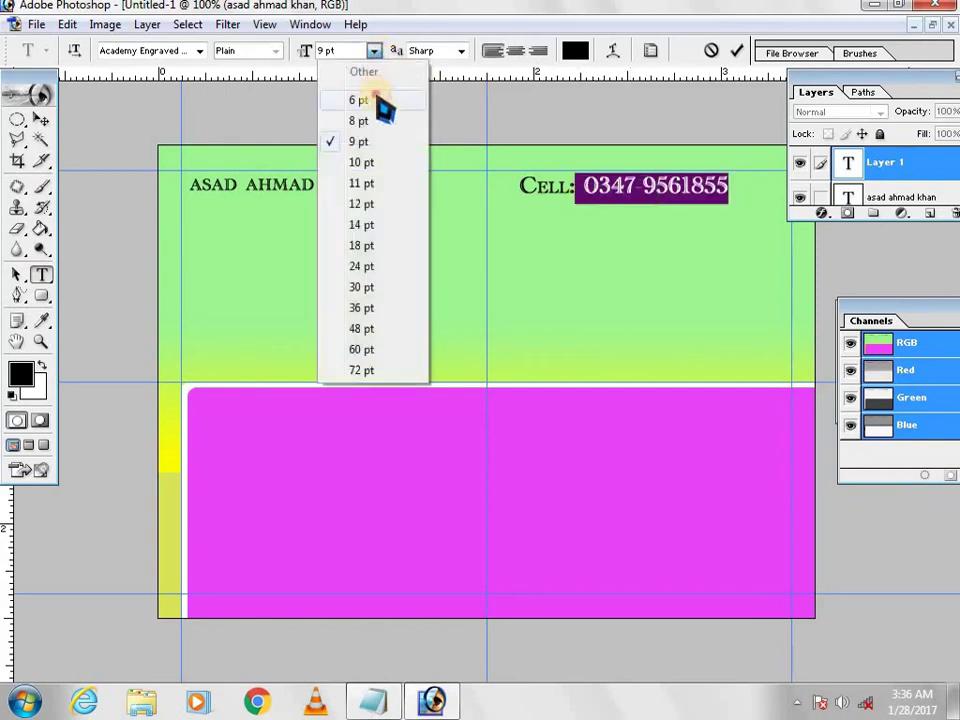
left_click(355, 98)
left_click(374, 50)
left_click(362, 115)
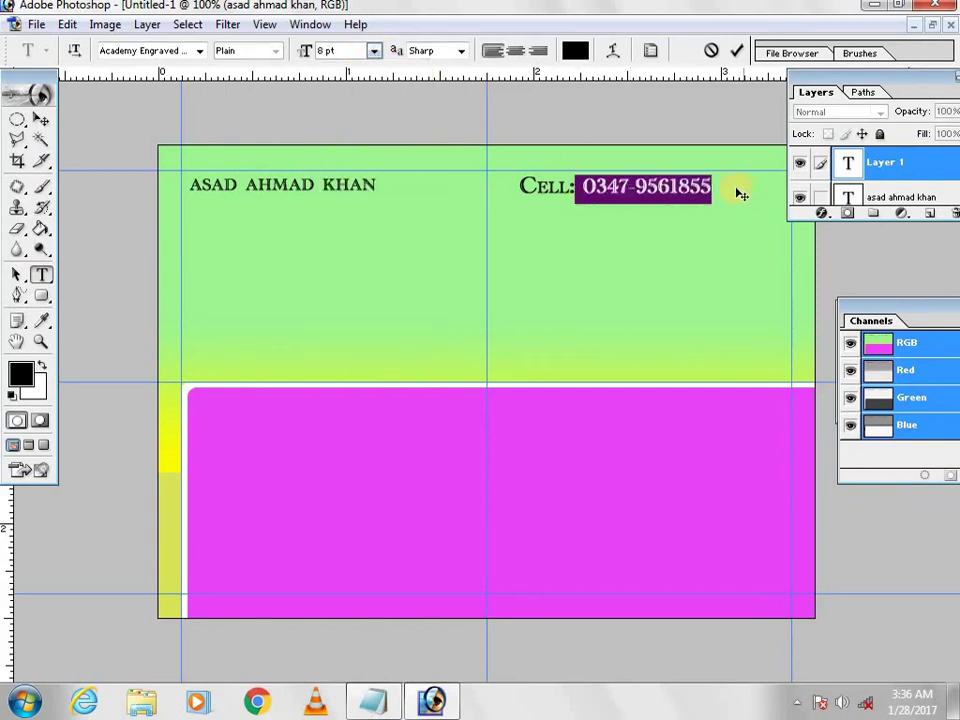
left_click(628, 203)
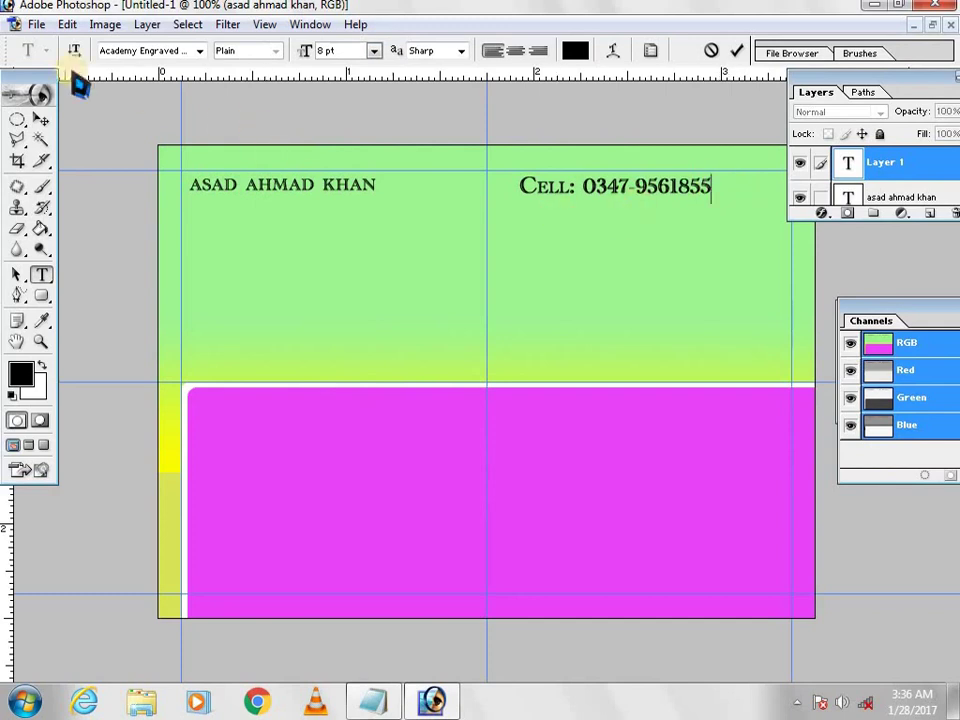
left_click(40, 119)
left_click(48, 276)
Step: Add NETWORKING, C-LANGUAGE and MS-OFFICE as separate text lines on the left
left_click(222, 234)
type("NETWORKING")
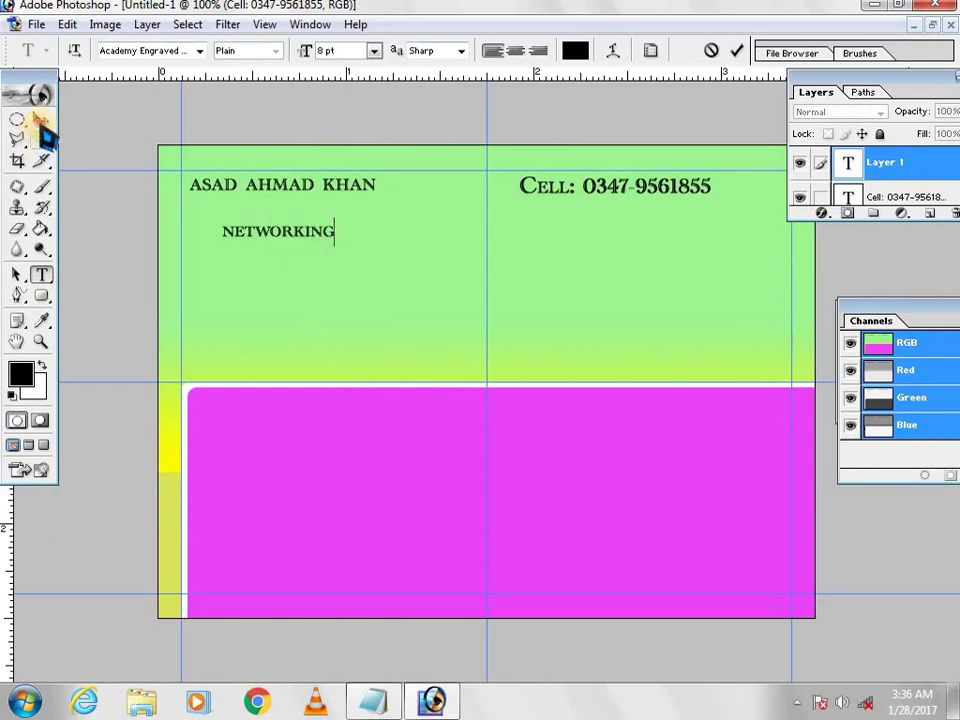
left_click(40, 119)
left_click(41, 275)
type("C-LANGUAGE")
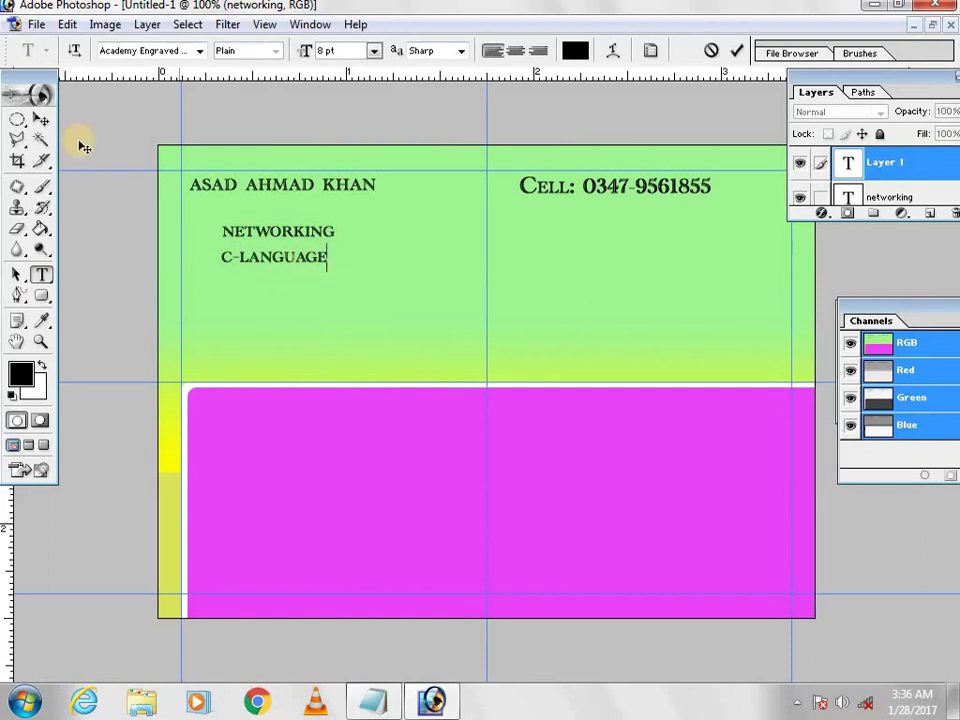
left_click(40, 119)
left_click(41, 275)
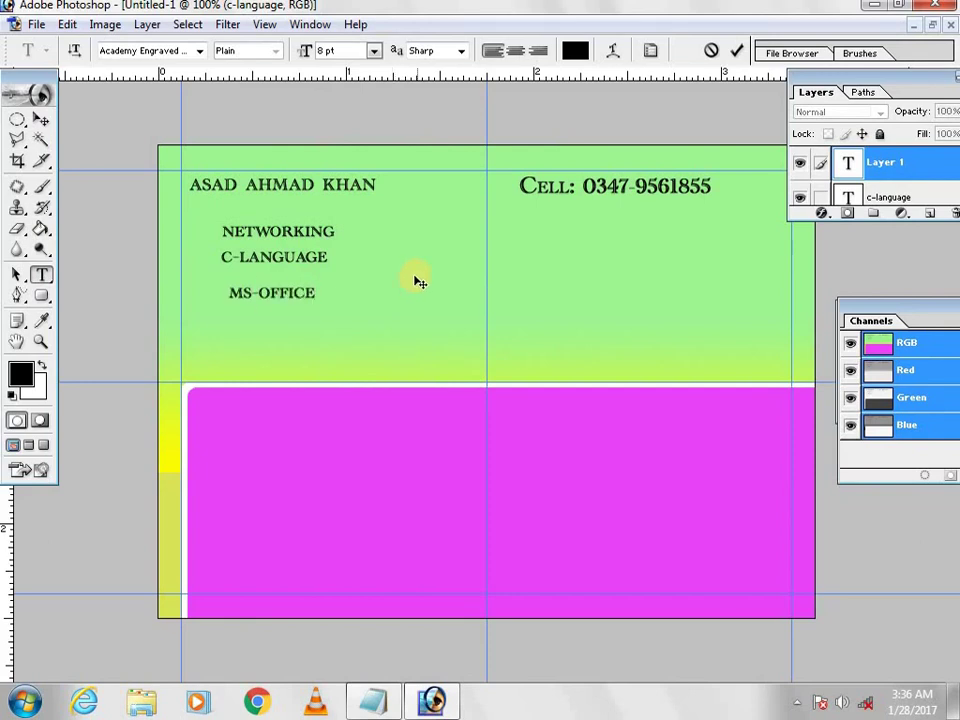
left_click(40, 119)
Step: Add MS-EXCIL, POWER POINT and PHOTOSHOP as stacked text lines on the right
left_click(41, 275)
type("MS-EXCIL")
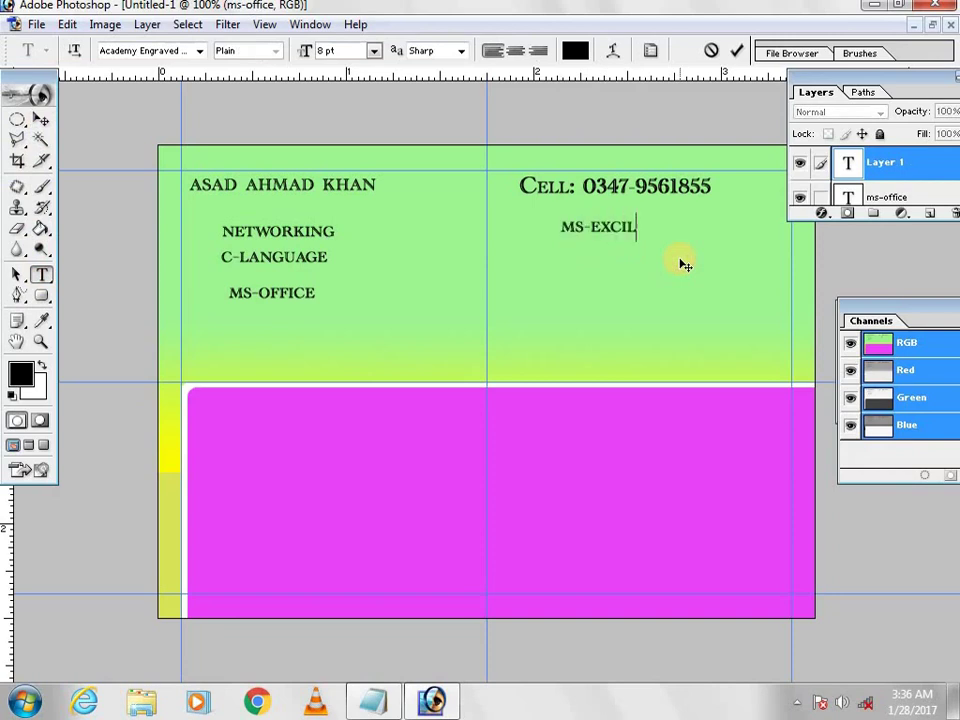
left_click(40, 119)
left_click(41, 275)
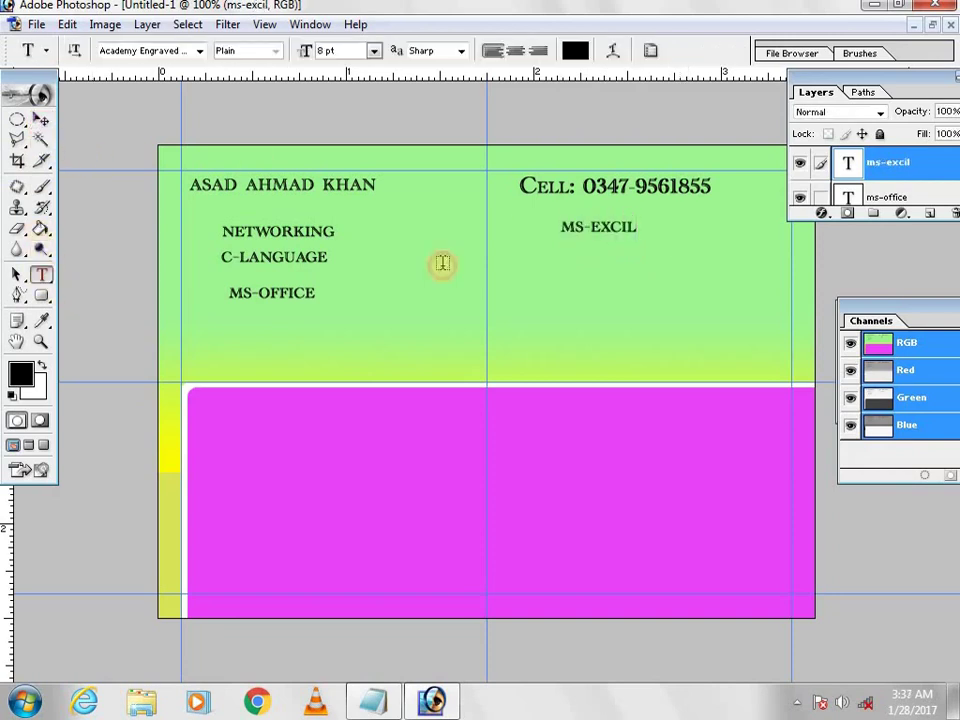
left_click(563, 270)
type("POWER POINT")
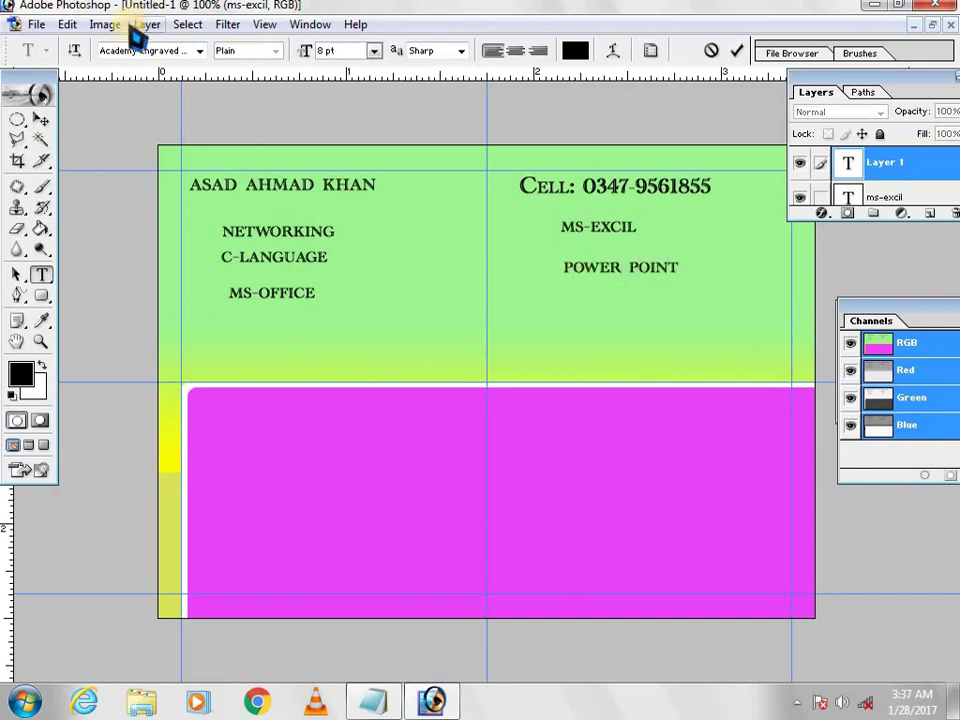
left_click(40, 119)
left_click(41, 275)
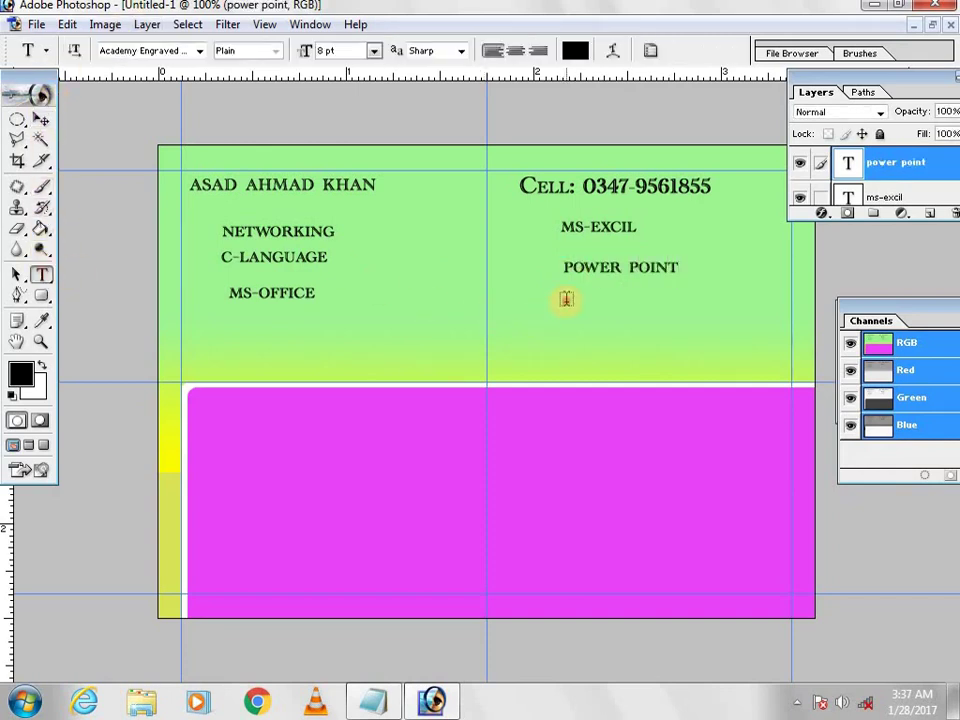
left_click(566, 299)
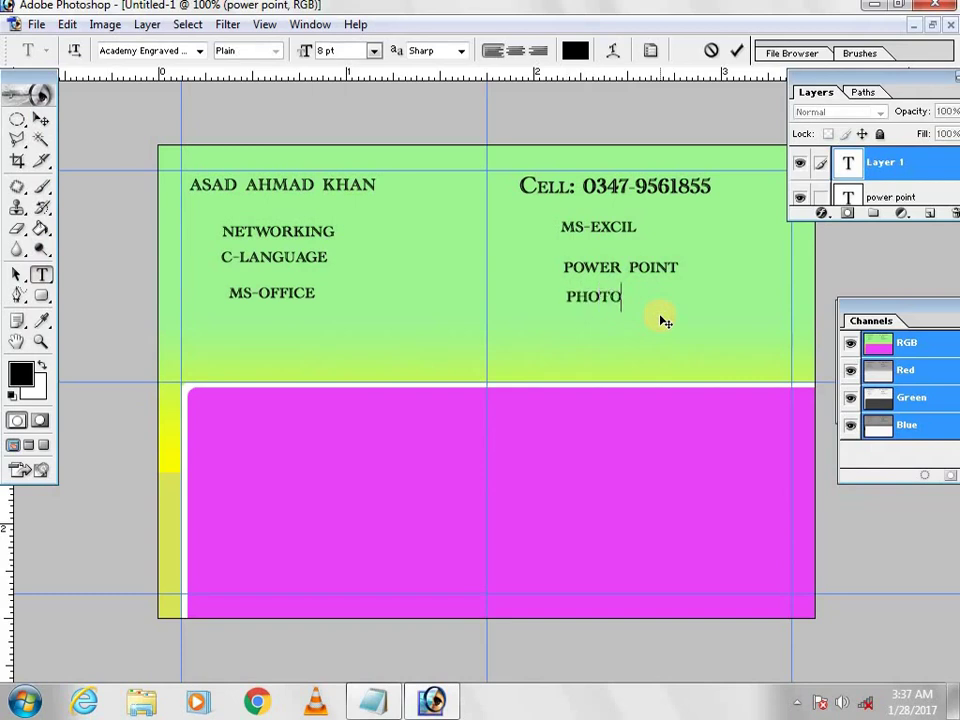
left_click(40, 119)
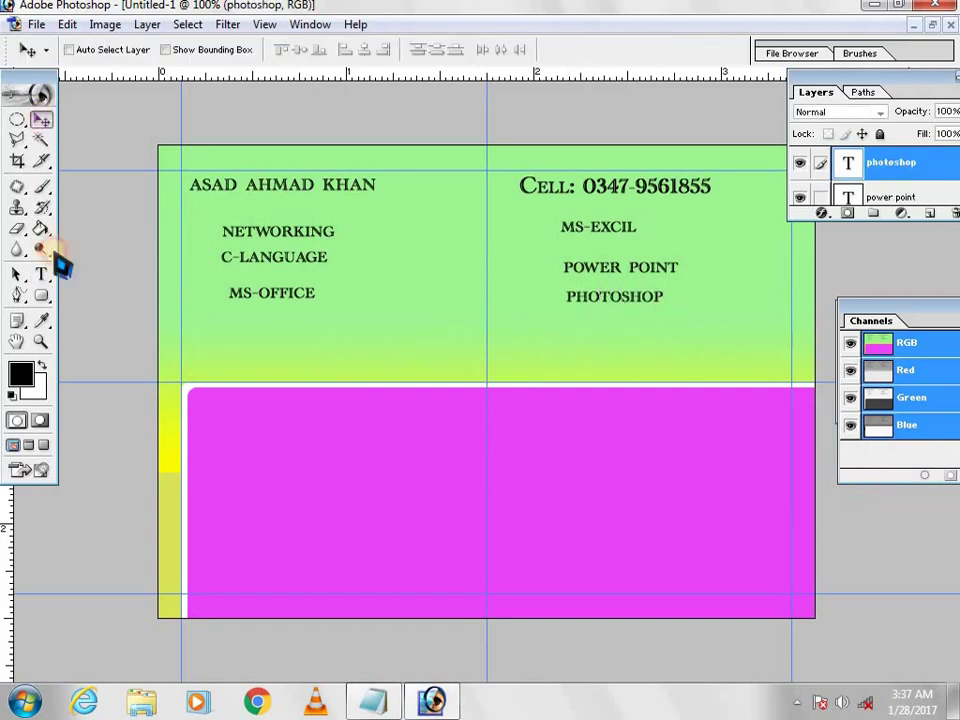
Step: Type INFORMATION TECHNOLOGY in the magenta band and commit it
left_click(41, 275)
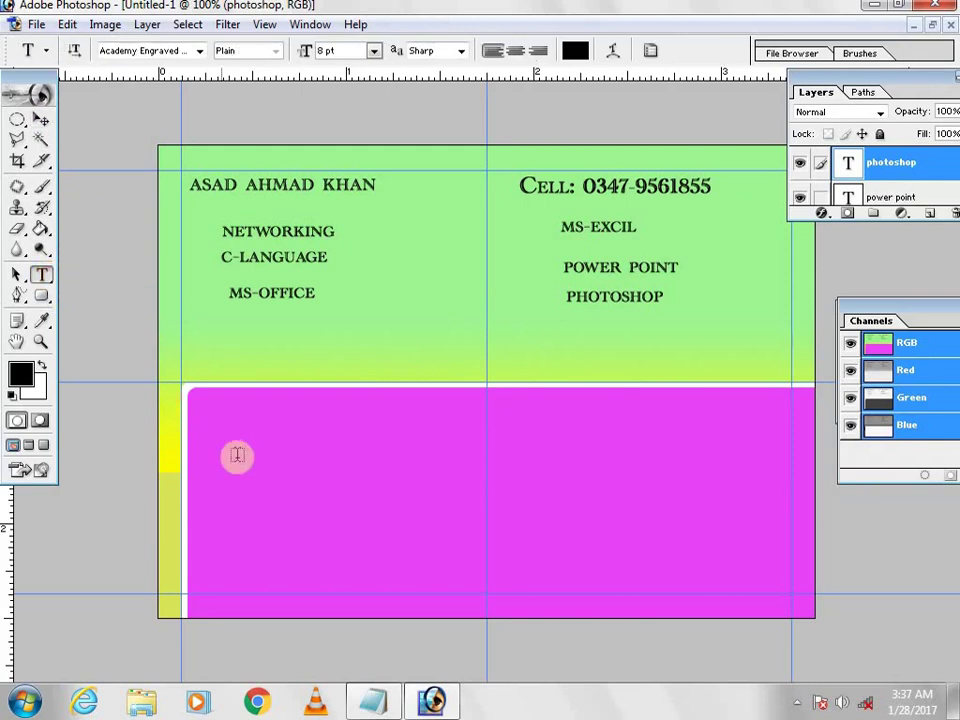
left_click(428, 456)
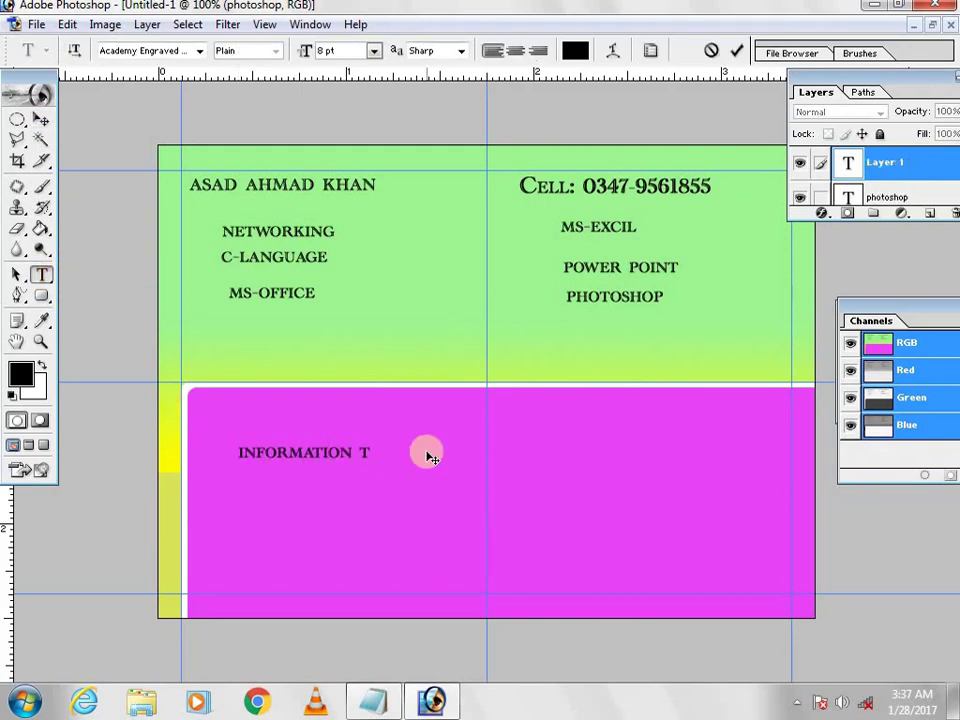
type("INFORMATION TECHNOLOGY")
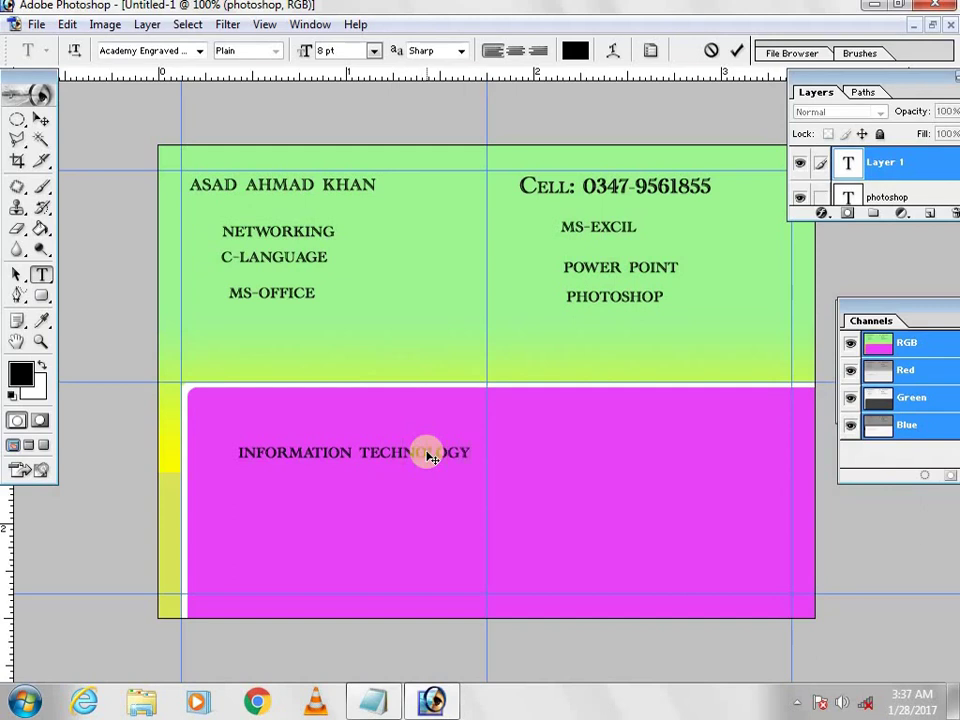
triple_click(353, 460)
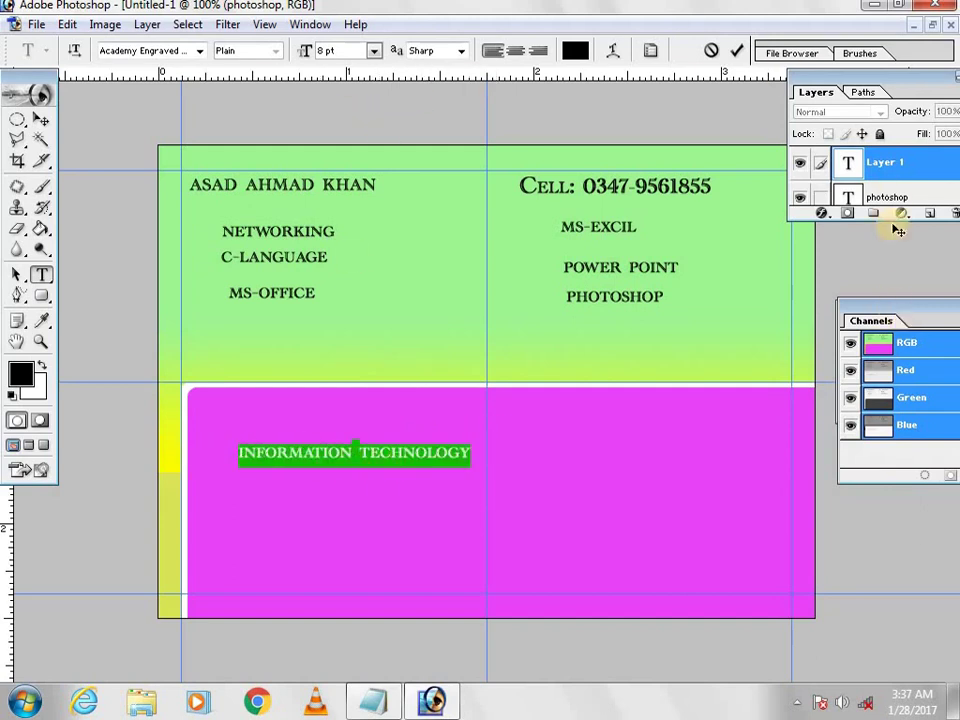
left_click(898, 175)
Step: In Layer Style, add a drop shadow and a 1 px aqua stroke with lower opacity
right_click(898, 160)
left_click(872, 175)
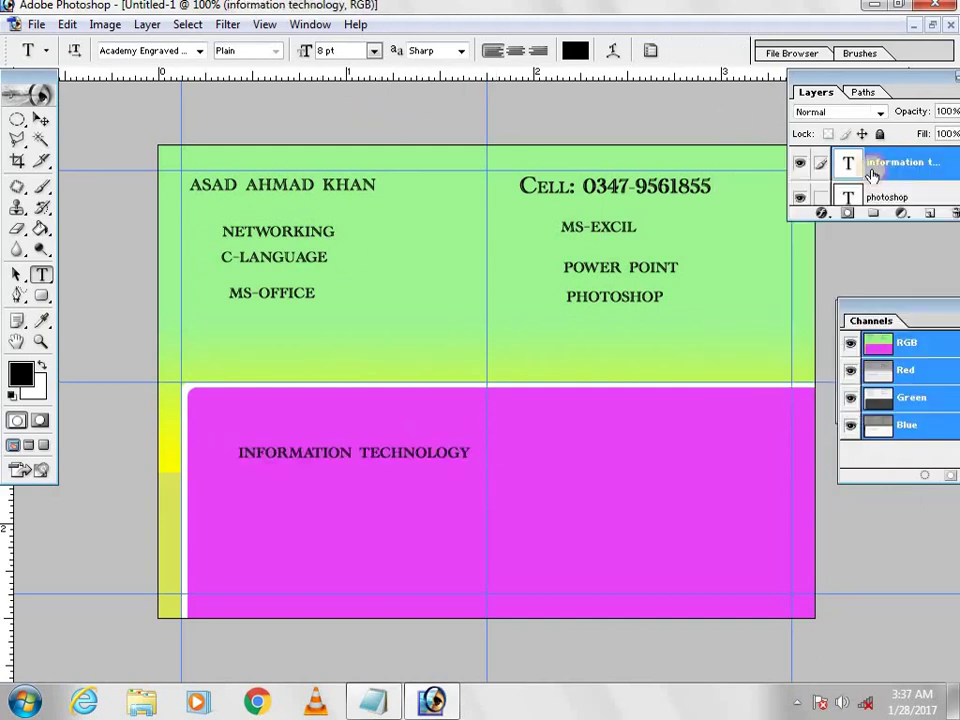
right_click(893, 180)
left_click(806, 206)
left_click(372, 151)
left_click(372, 359)
left_click(575, 262)
left_click(510, 350)
left_click(457, 223)
left_click(645, 207)
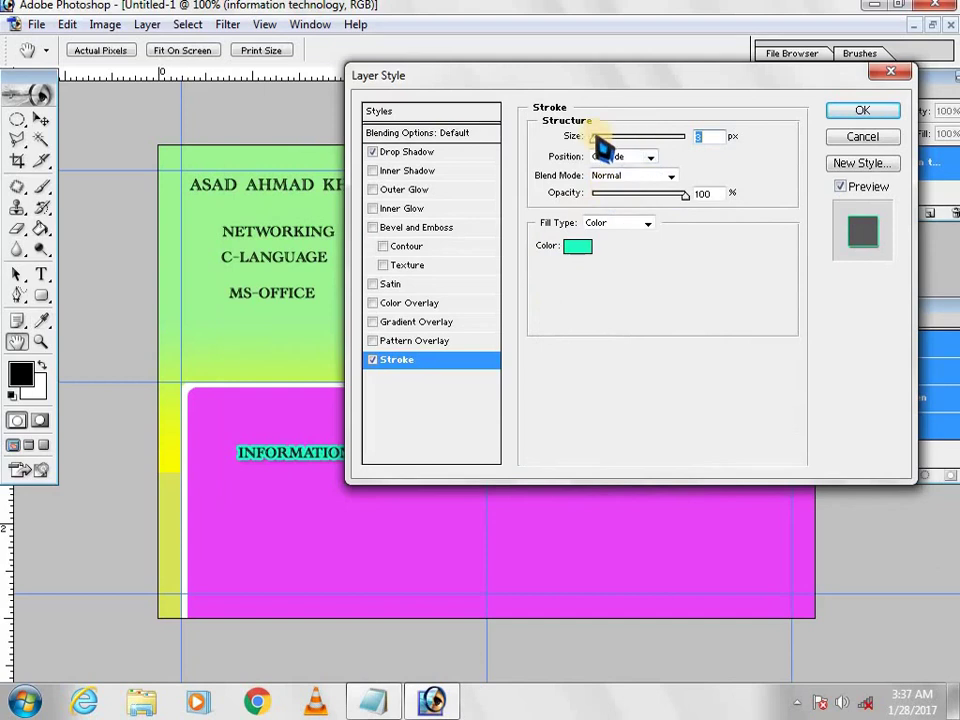
left_click_drag(600, 142, 591, 137)
left_click_drag(685, 194, 655, 196)
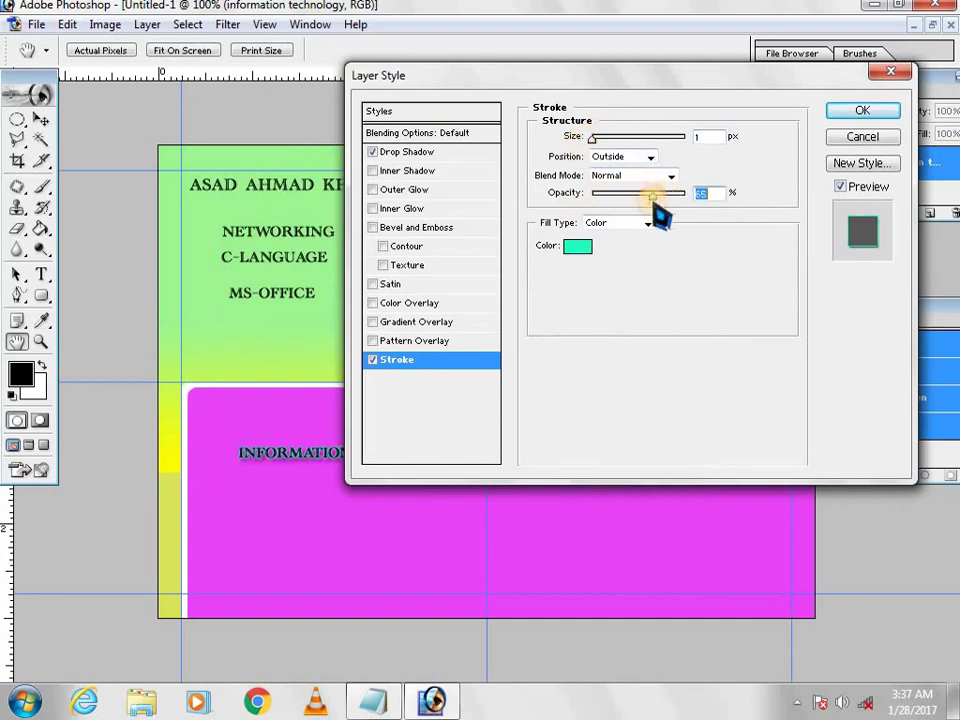
Step: Enable Gradient Overlay, Bevel and Emboss without texture, and Color Overlay
left_click(372, 321)
left_click(382, 265)
left_click(383, 265)
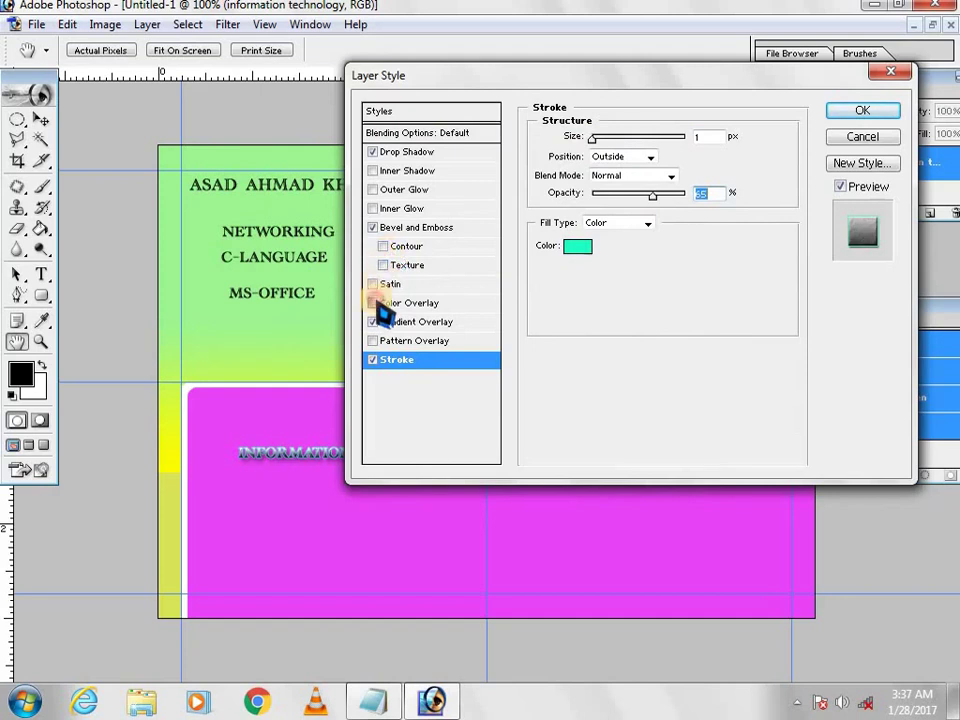
left_click(372, 302)
left_click(585, 250)
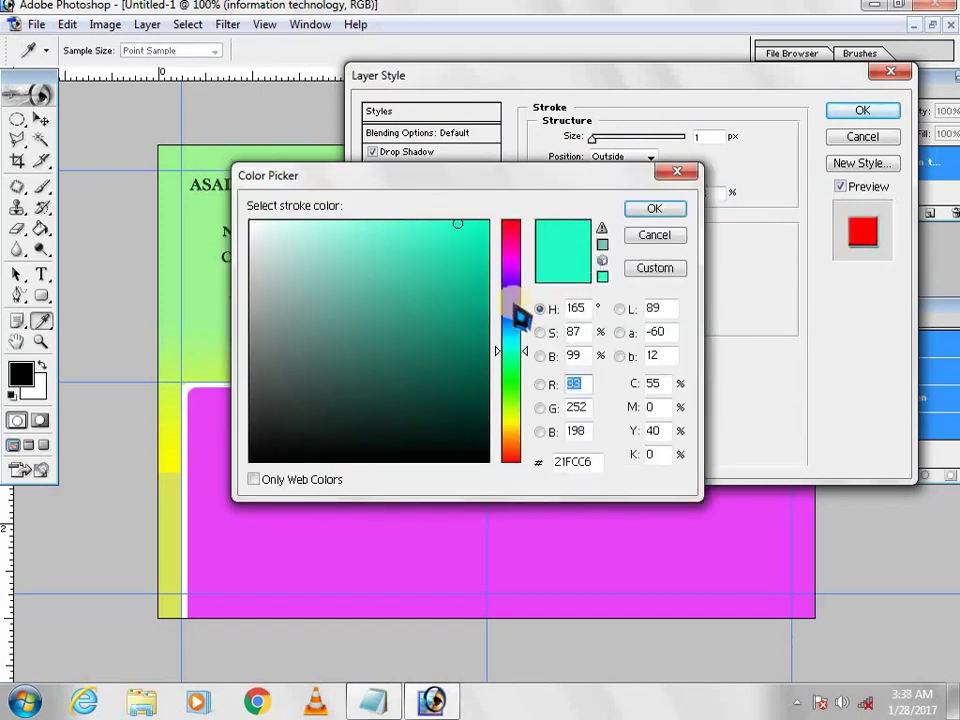
left_click_drag(595, 168, 842, 118)
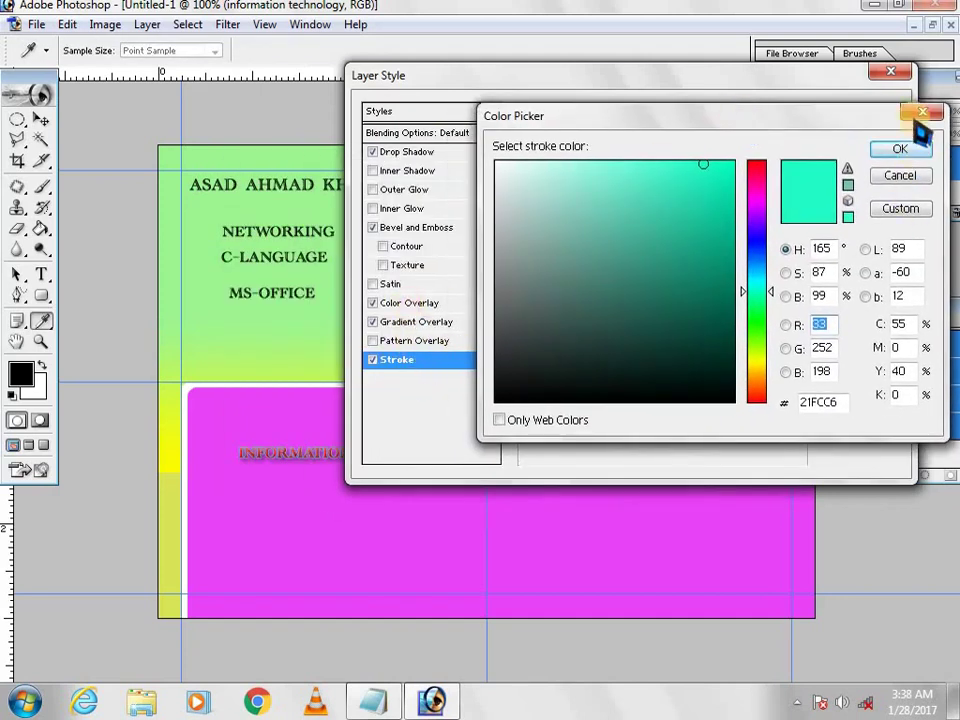
left_click(900, 148)
Step: Set the Color Overlay to bright blue and apply the layer style
left_click(415, 302)
left_click(697, 135)
left_click_drag(697, 168, 686, 270)
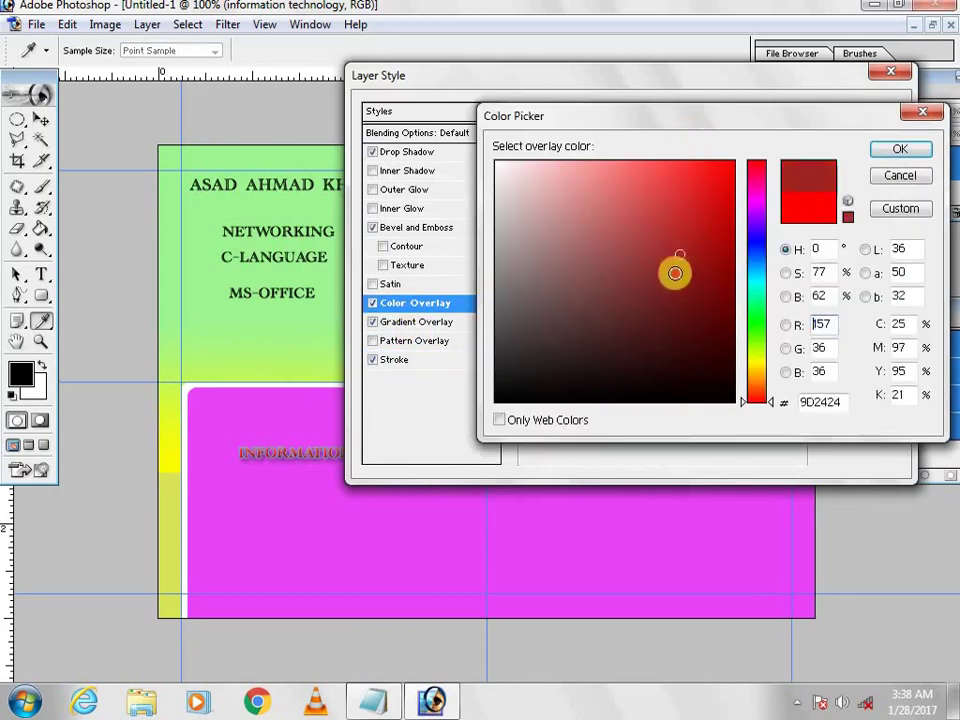
left_click(757, 231)
left_click_drag(757, 233, 757, 244)
left_click(721, 162)
left_click(893, 150)
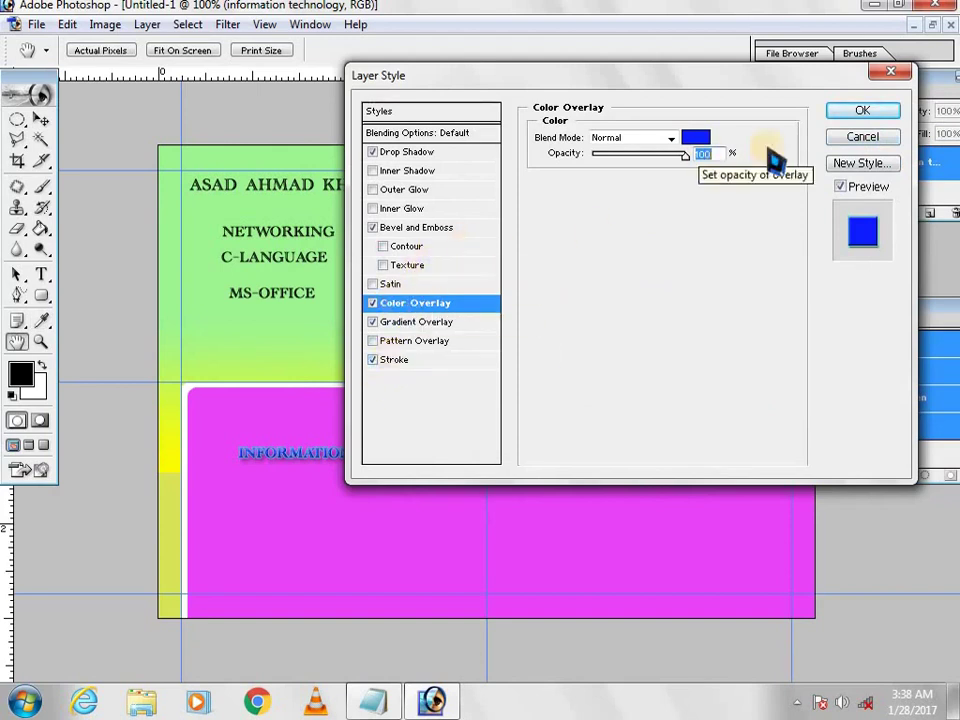
left_click(862, 110)
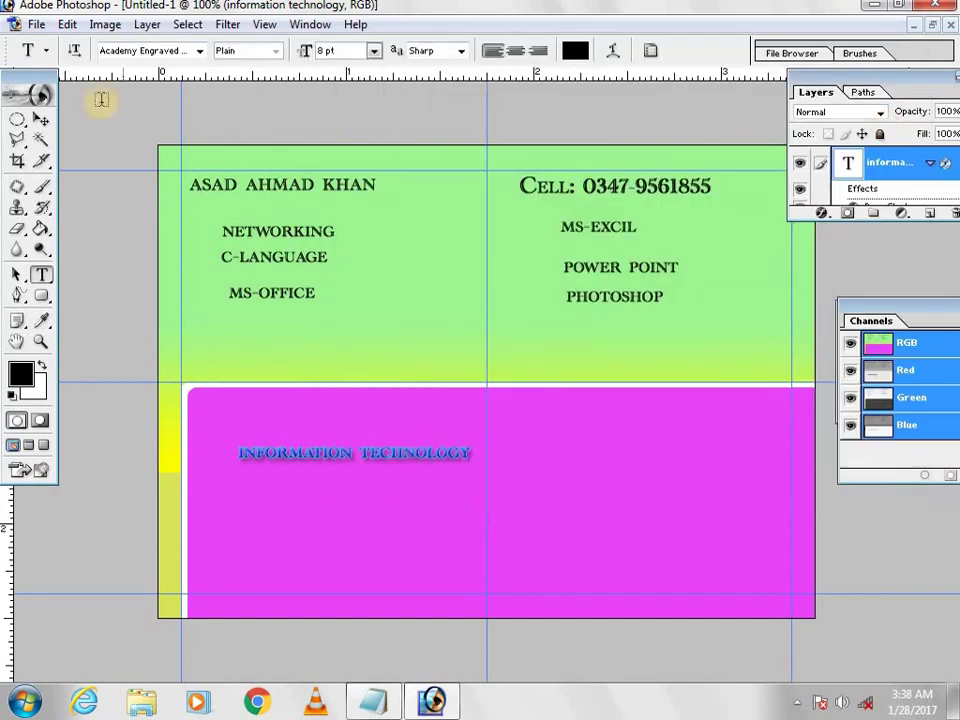
Step: Free Transform INFORMATION TECHNOLOGY larger and centre it across the top of the pink panel
left_click(36, 24)
left_click(135, 375)
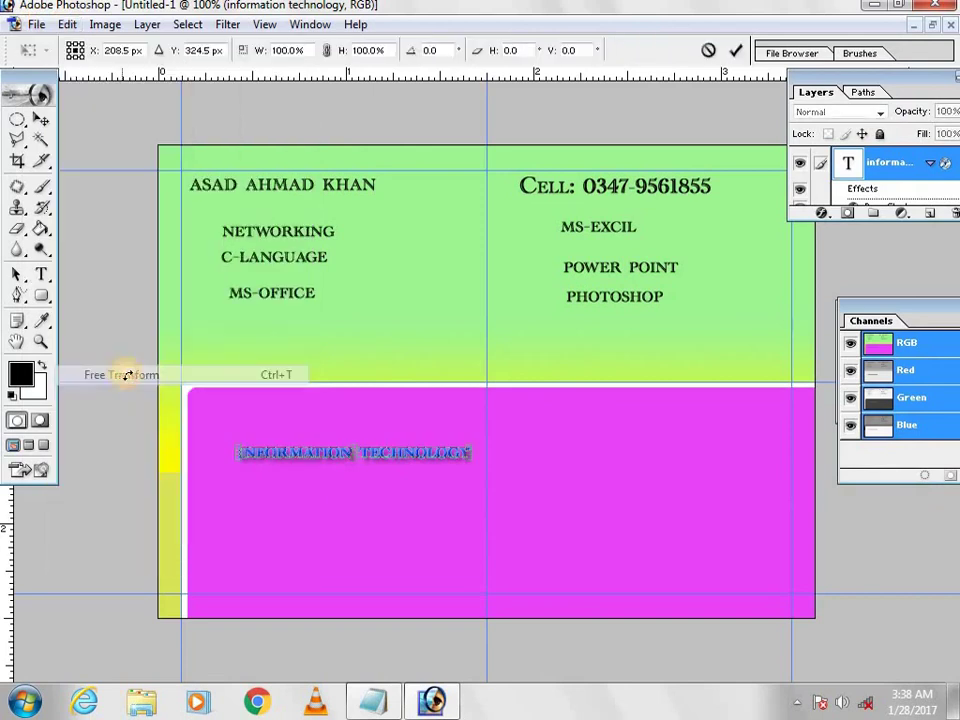
mouse_move(482, 469)
left_mouse_down()
mouse_move(545, 487)
mouse_move(778, 514)
left_mouse_up()
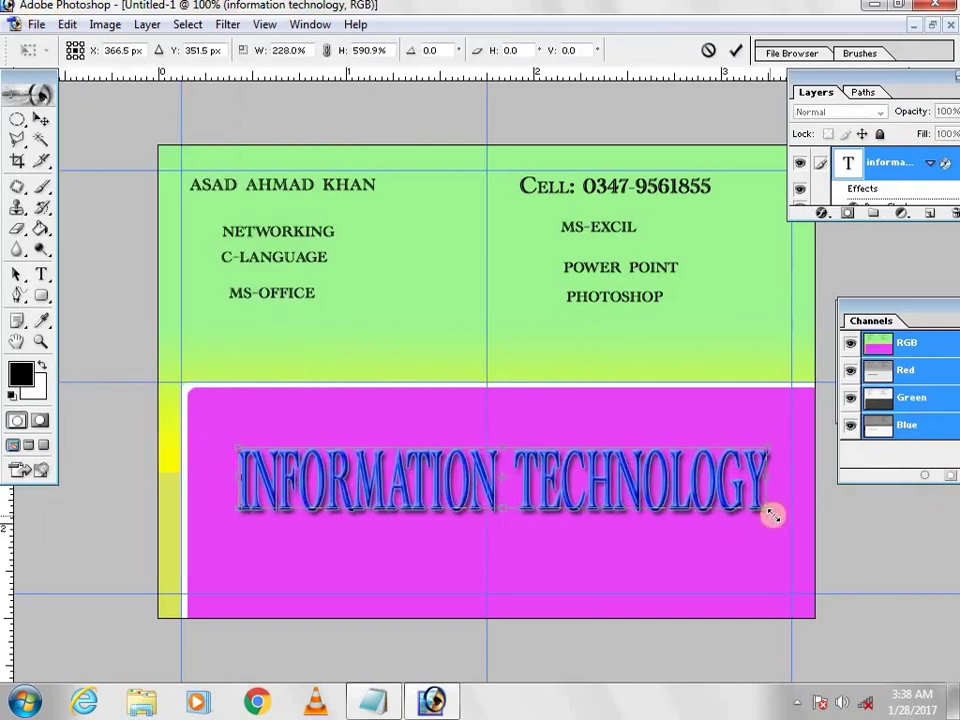
left_click_drag(555, 487, 532, 443)
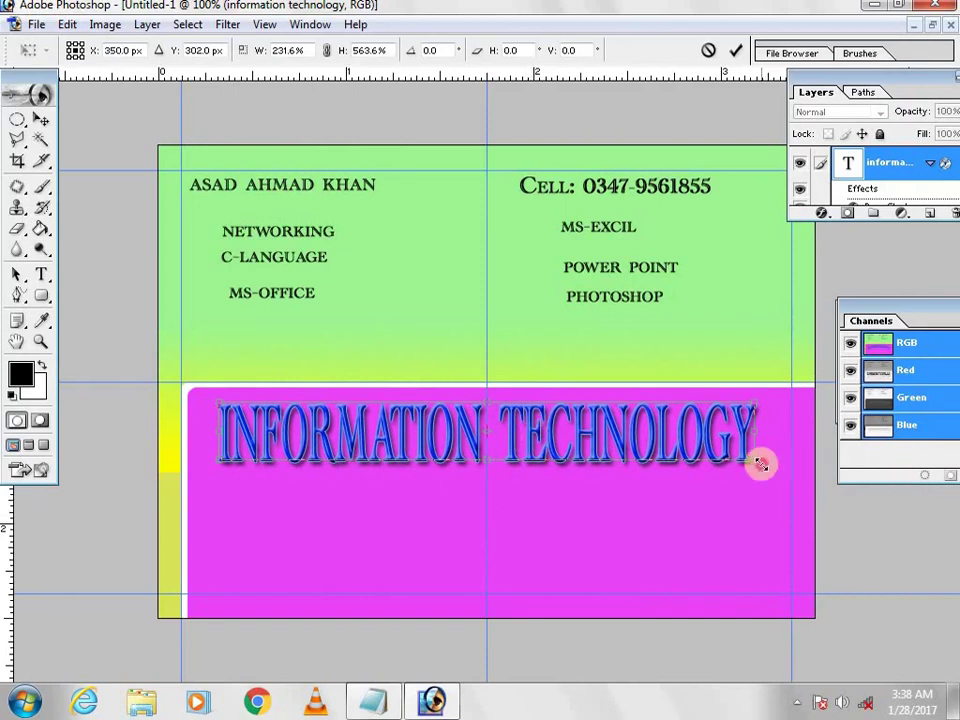
left_click_drag(760, 463, 774, 461)
mouse_move(521, 441)
left_mouse_down()
mouse_move(501, 439)
mouse_move(510, 443)
left_mouse_up()
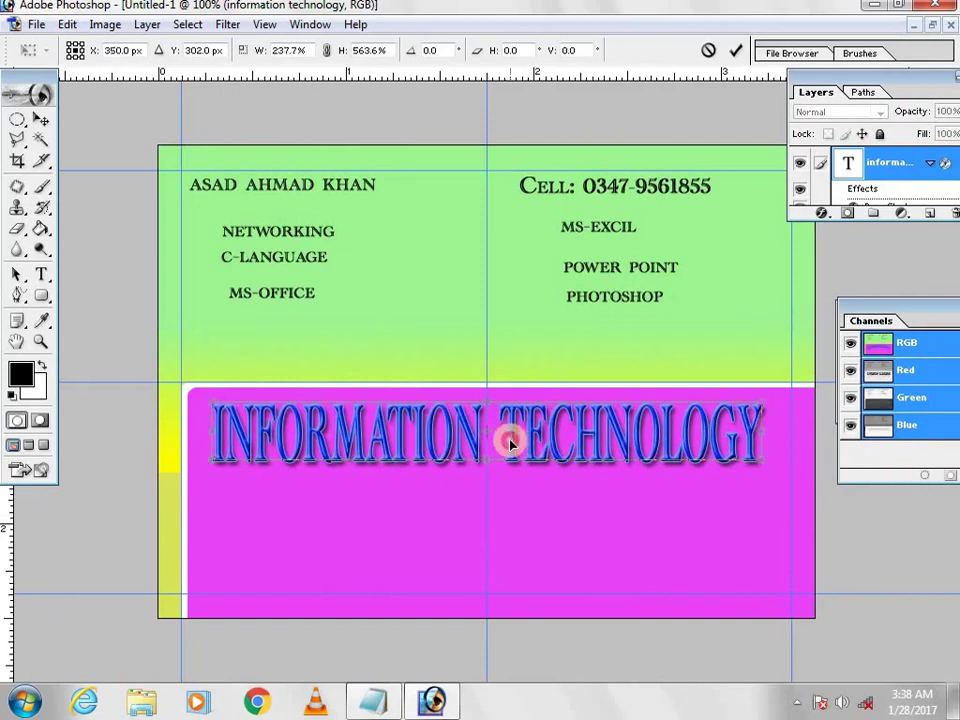
left_click(734, 50)
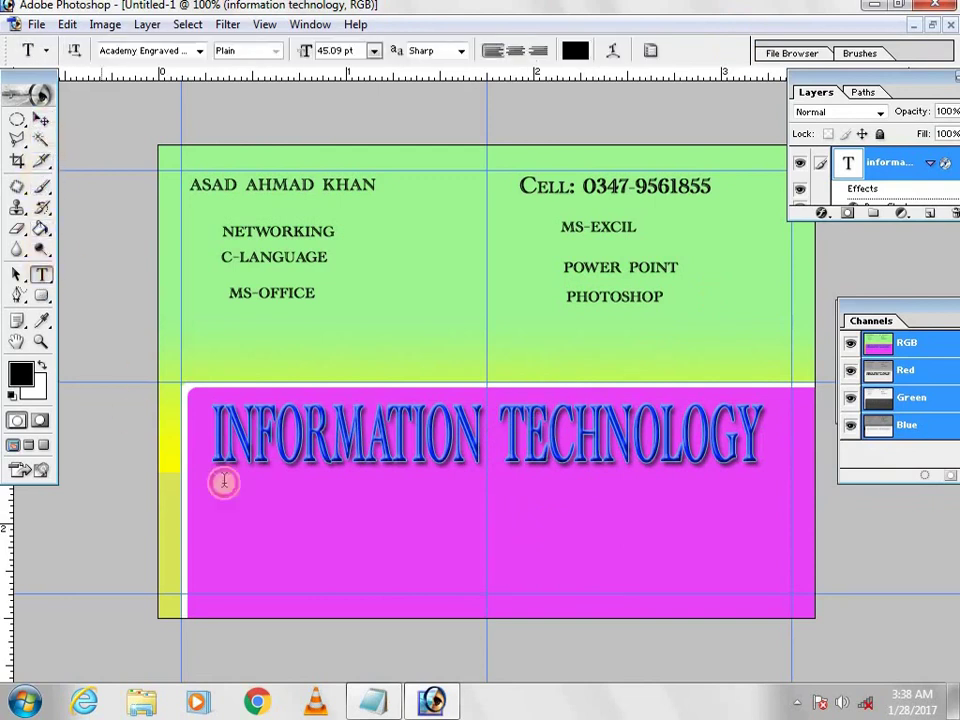
Step: Try setting 8 pt text, then undo the accidental shrinking of the heading
left_click(295, 505)
left_click(17, 274)
left_click(373, 50)
left_click(360, 120)
left_click(67, 24)
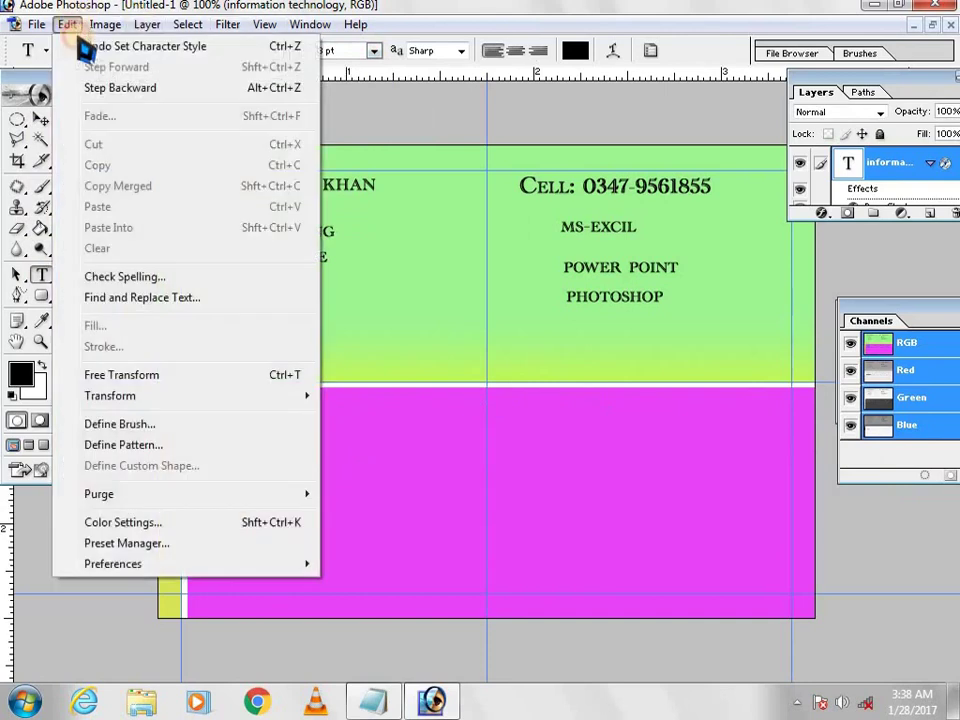
left_click(100, 43)
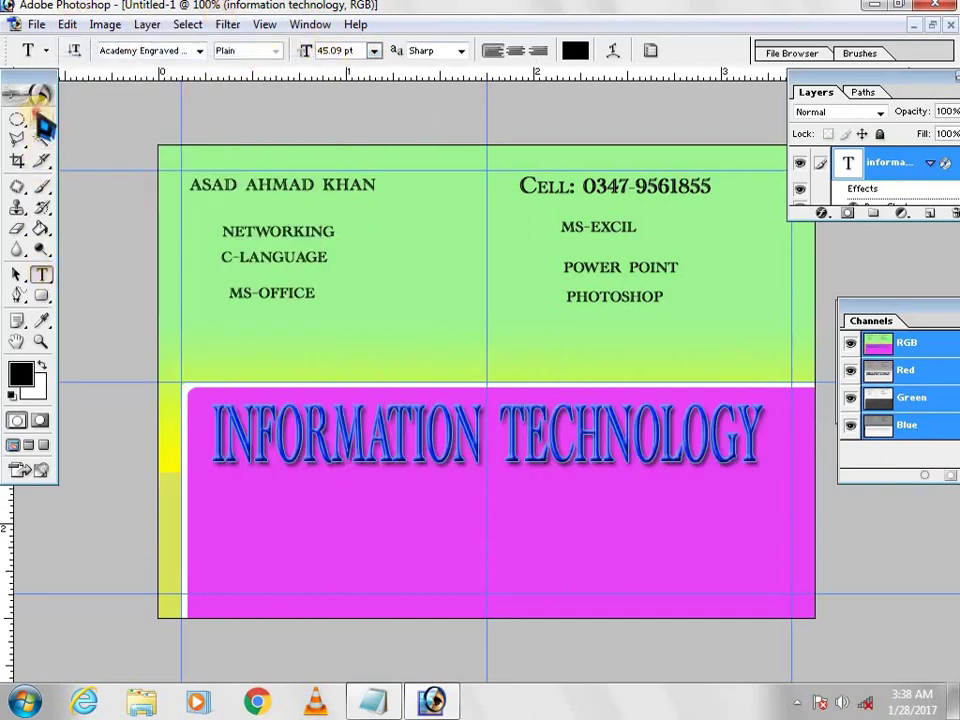
Step: Choose 8 pt again and undo the heading's resize a second time
left_click(41, 119)
left_click(41, 274)
left_click(373, 50)
left_click(345, 120)
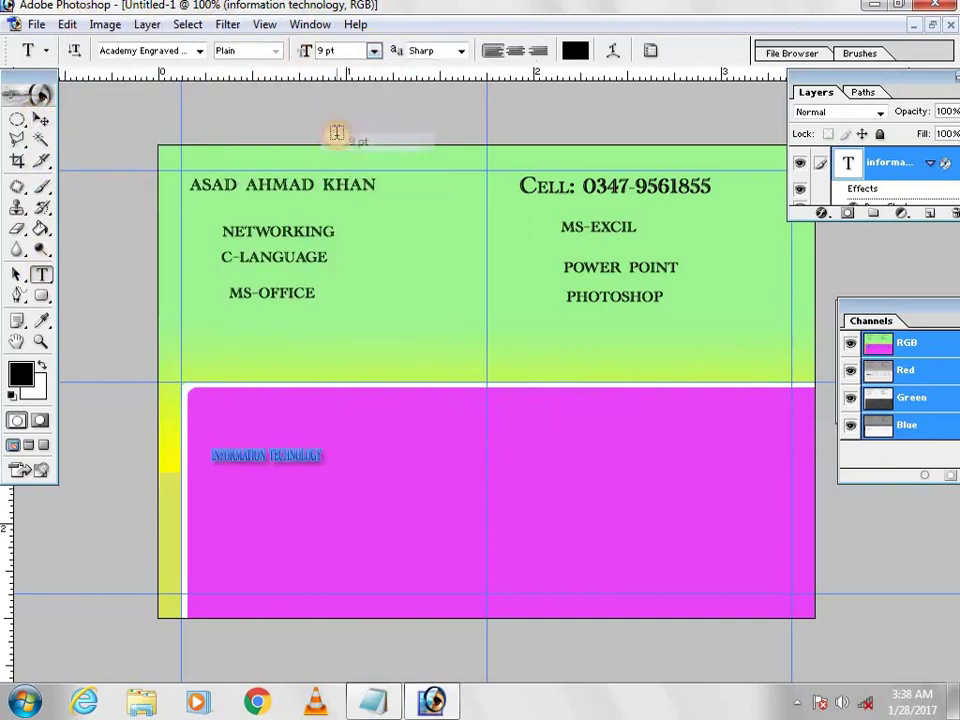
left_click(67, 24)
left_click(100, 46)
Step: Start a new 8 pt text layer lower in the pink panel
left_click(41, 119)
left_click(41, 274)
left_click(213, 551)
left_click(373, 50)
left_click(345, 122)
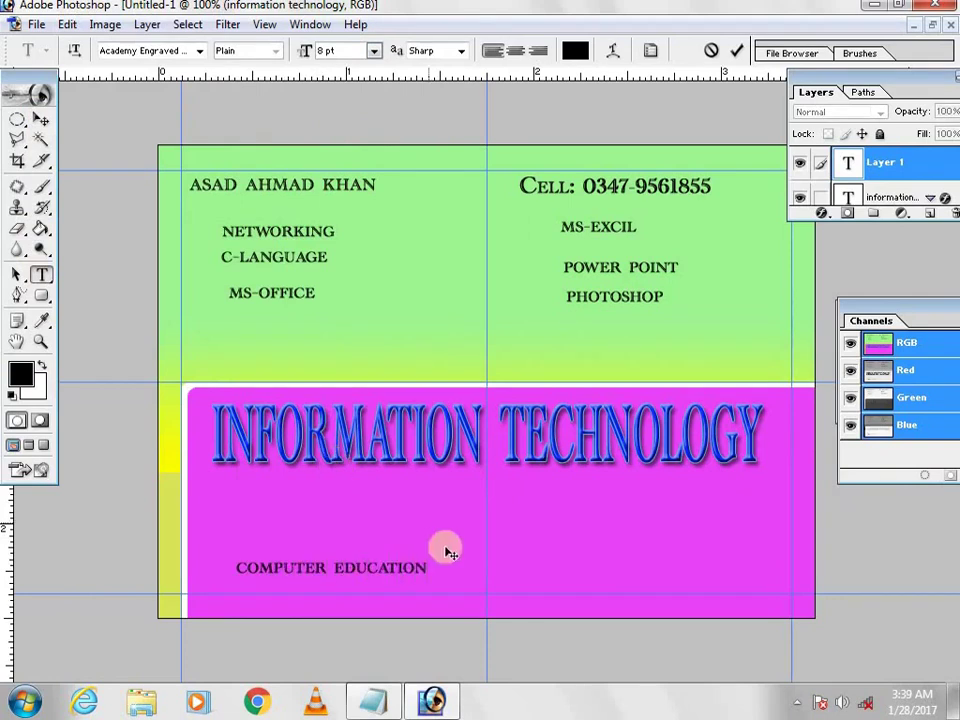
Step: Commit COMPUTER EDUCATION and give it a bright green Color Overlay
left_click_drag(430, 566, 204, 566)
left_click(912, 160)
right_click(912, 168)
left_click(805, 191)
left_click(418, 303)
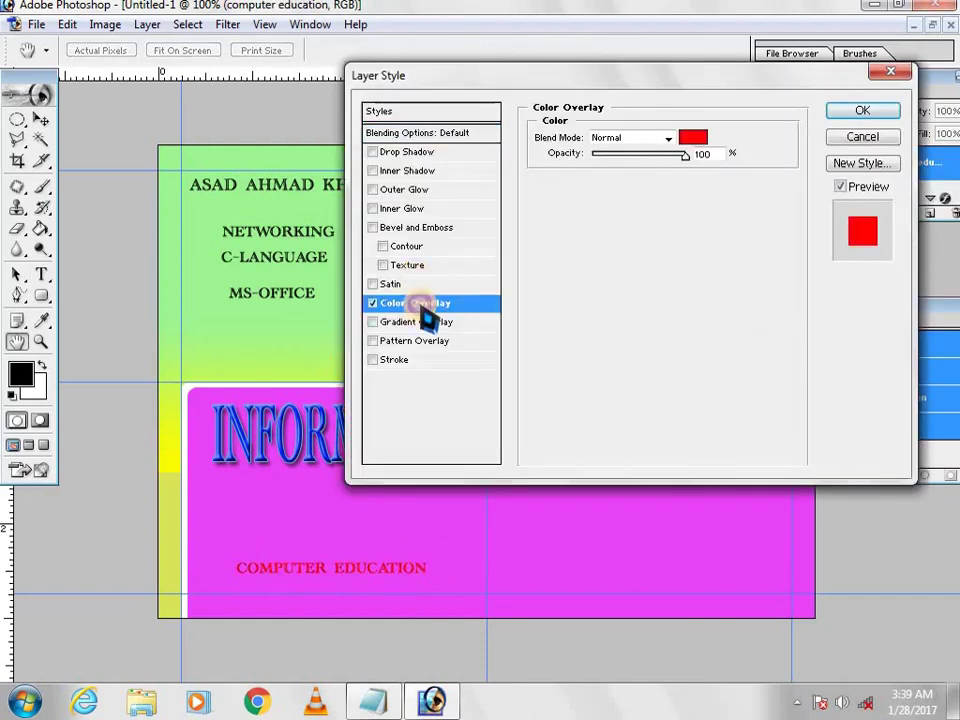
left_click(695, 154)
left_click(671, 367)
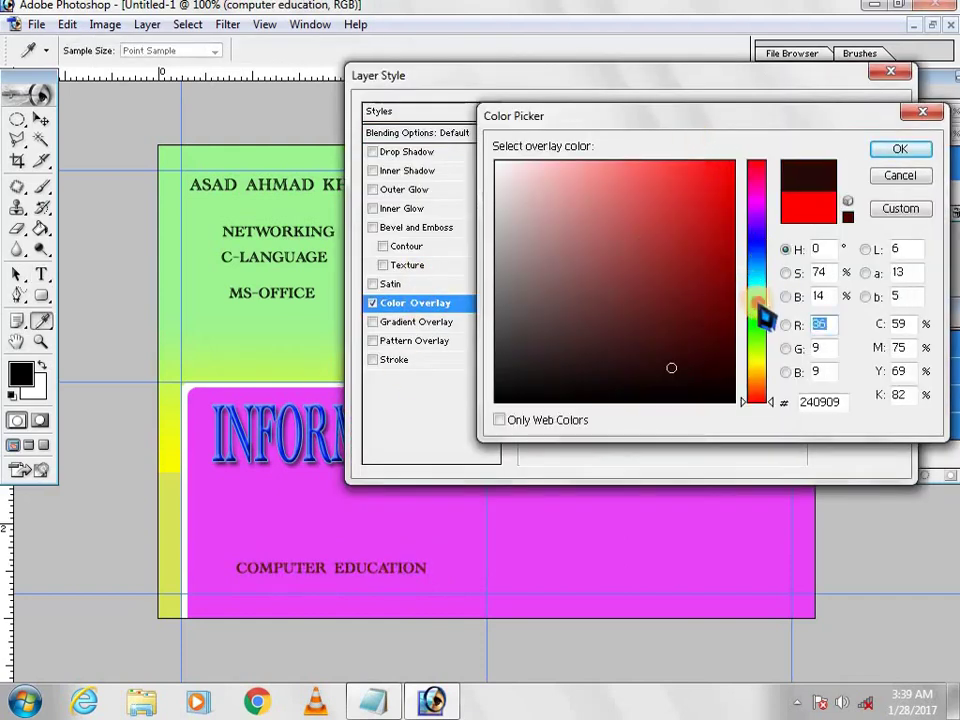
left_click(757, 318)
left_click_drag(701, 191, 704, 169)
left_click(900, 150)
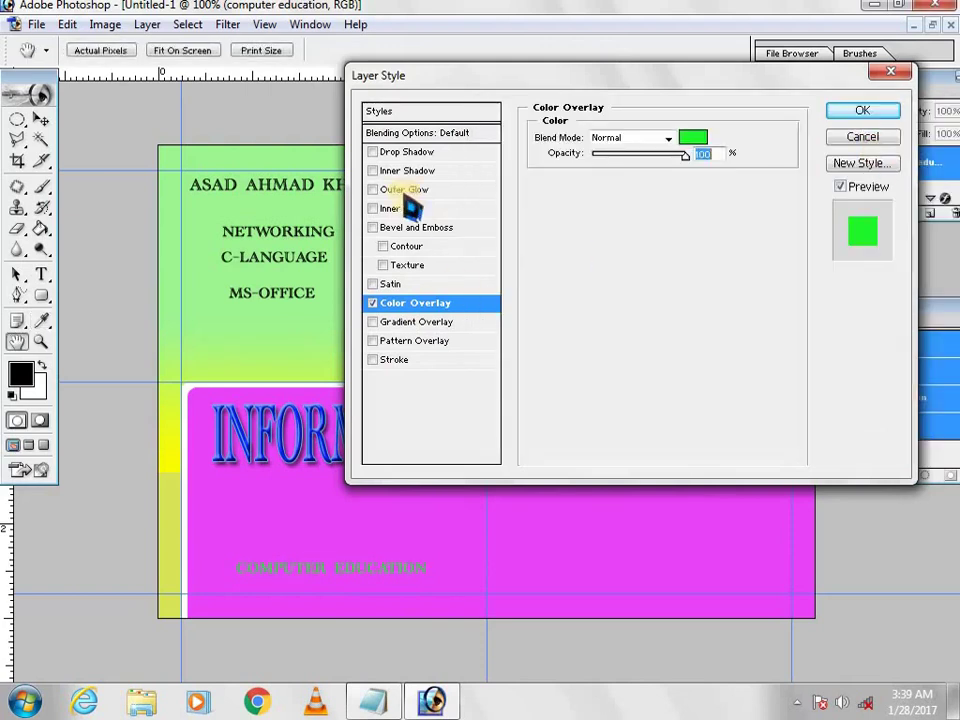
Step: Add a drop shadow and a very dark stroke, then apply the layer style
left_click(372, 151)
left_click(372, 359)
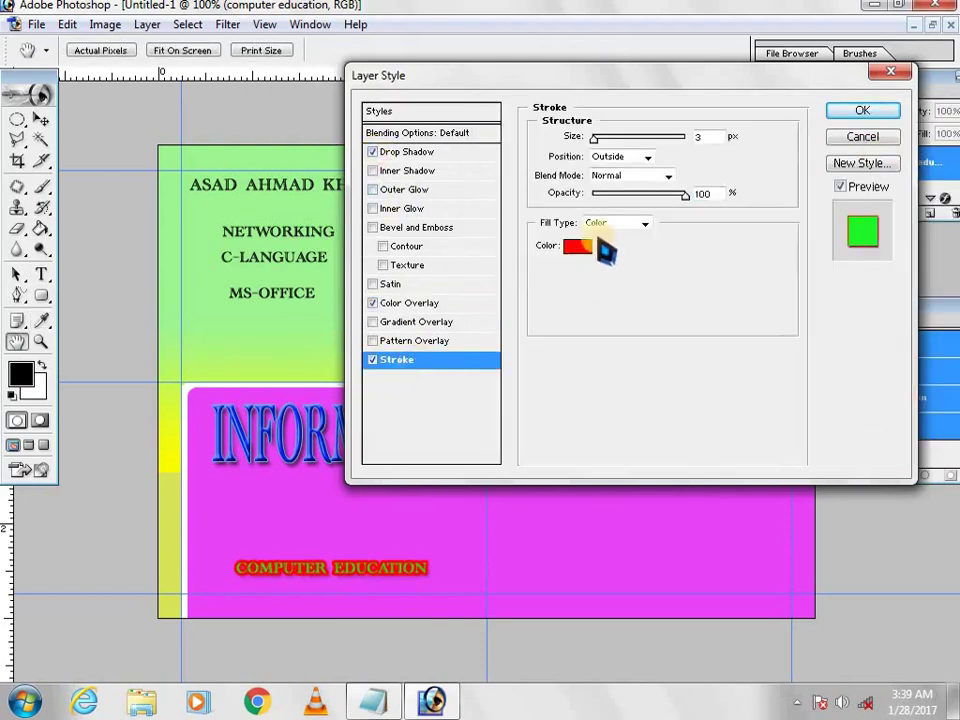
left_click(575, 249)
left_click(647, 327)
left_click(757, 357)
left_click(668, 372)
left_click(900, 149)
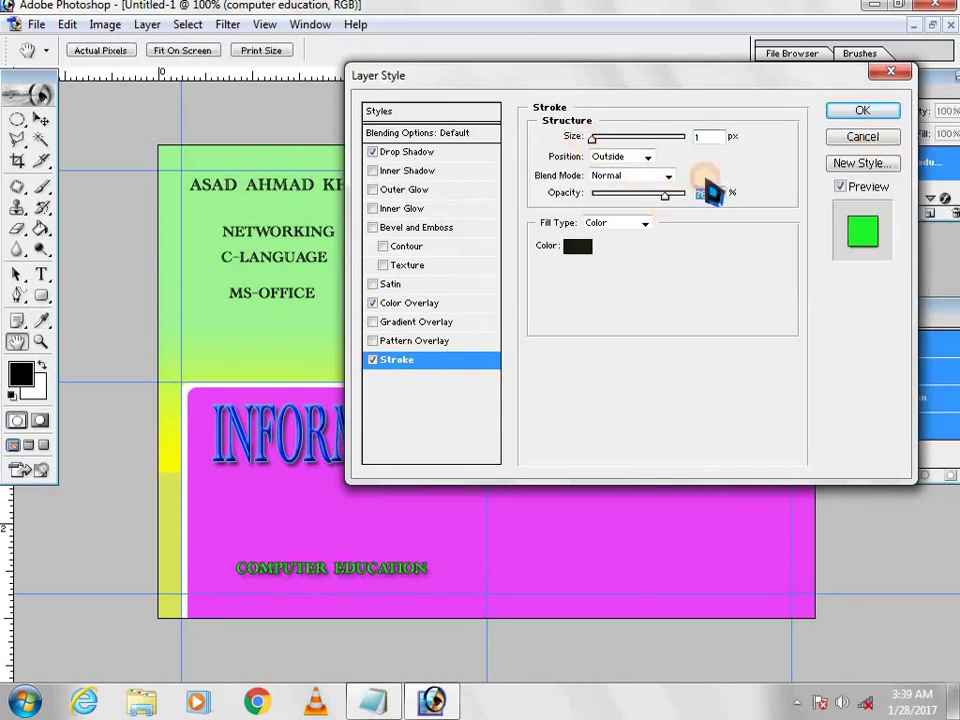
key("Return")
Step: Free Transform COMPUTER EDUCATION to about 29.82 pt directly beneath the heading
left_click(35, 24)
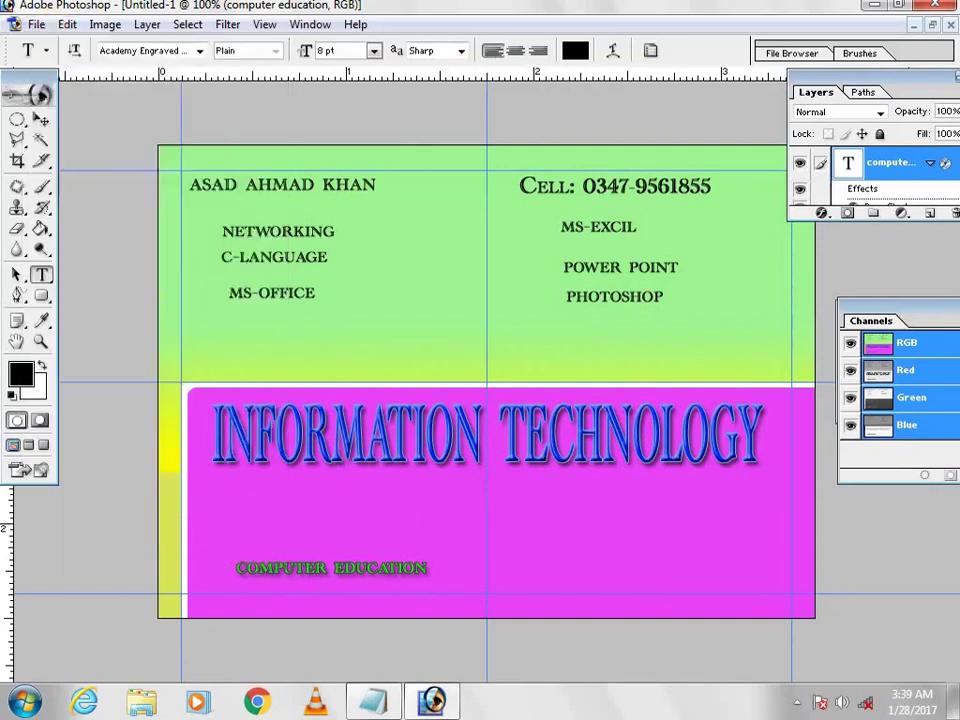
left_click(189, 373)
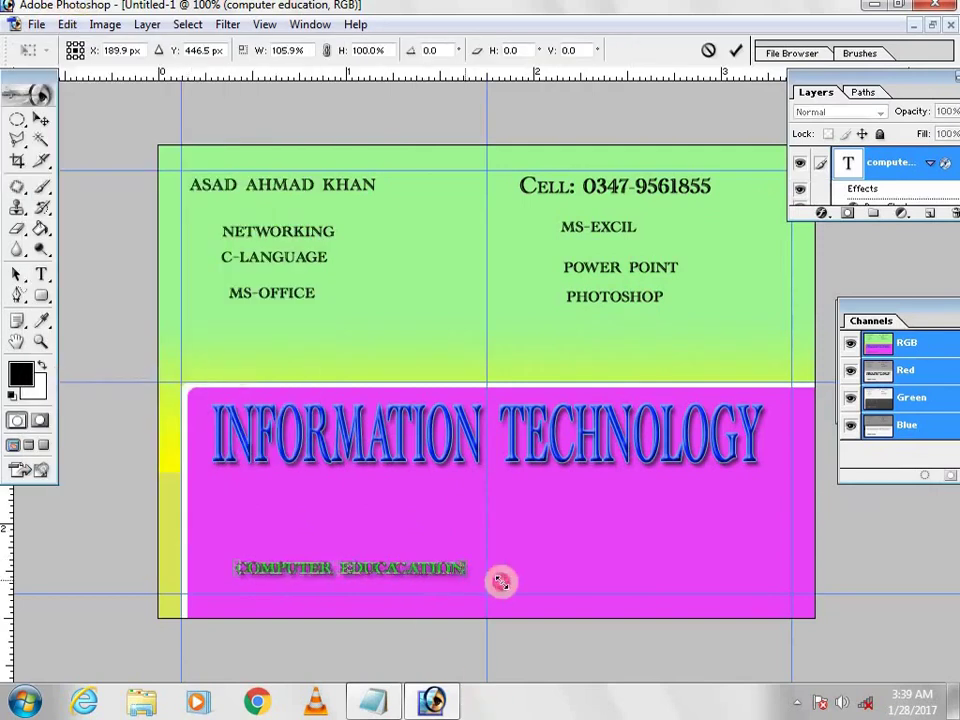
left_click_drag(430, 576, 688, 586)
left_click_drag(462, 568, 465, 544)
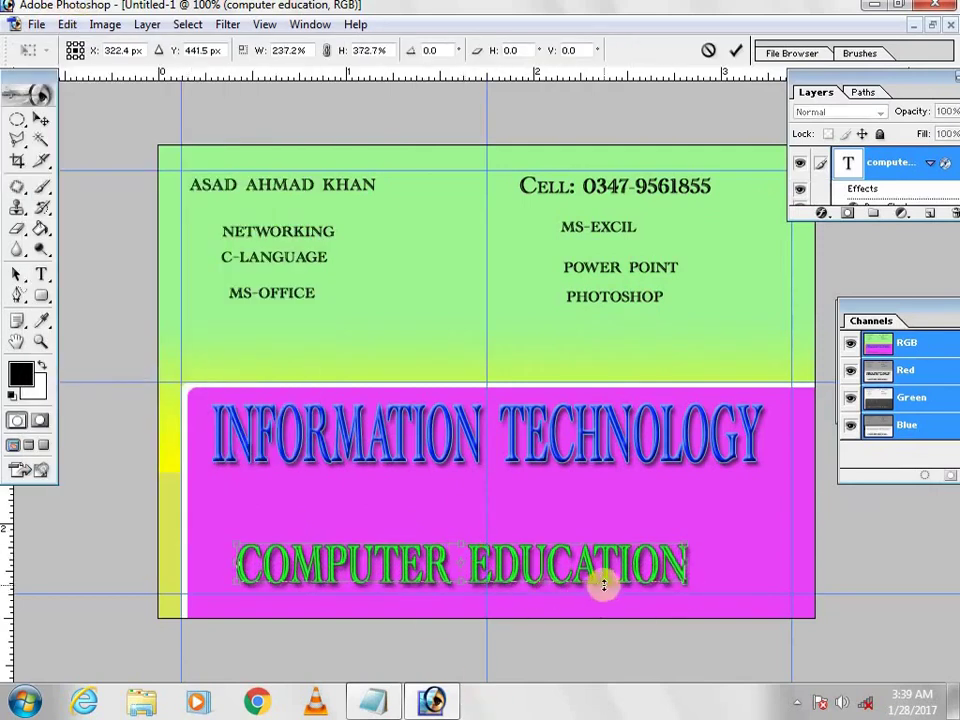
left_click_drag(516, 568, 547, 502)
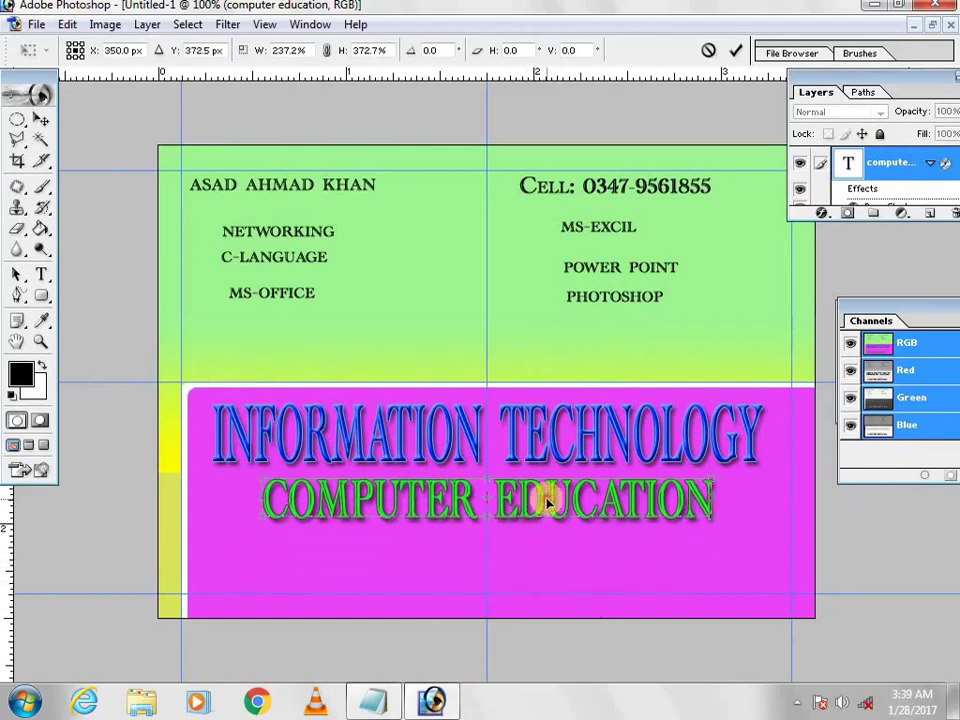
left_click(739, 48)
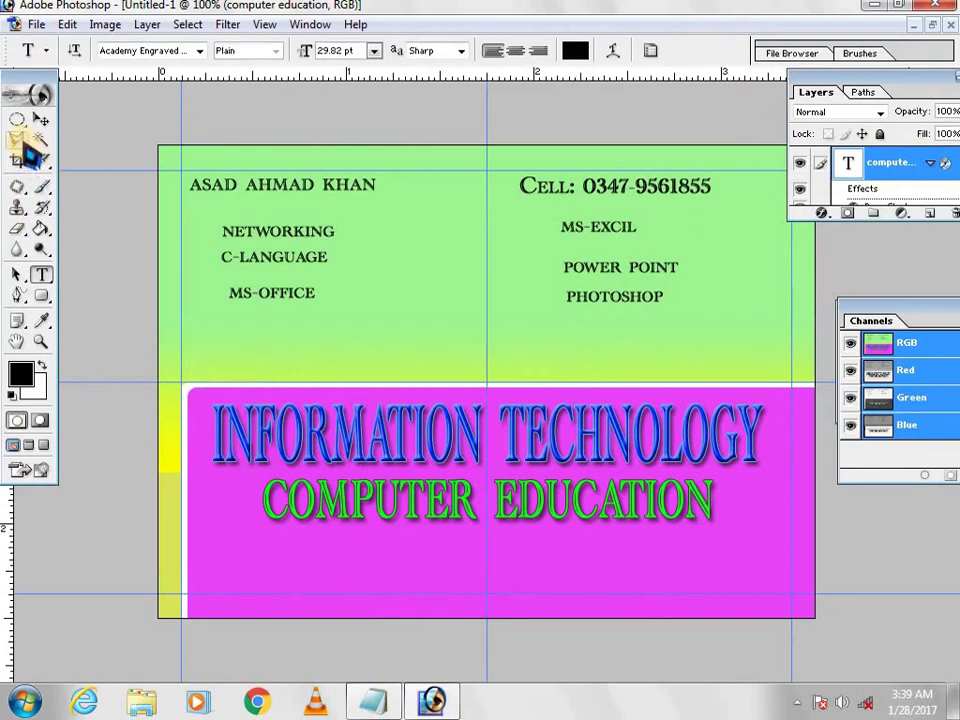
Step: Make a rectangular selection along the card's bottom strip, then clear it
left_click(20, 120)
left_click(66, 120)
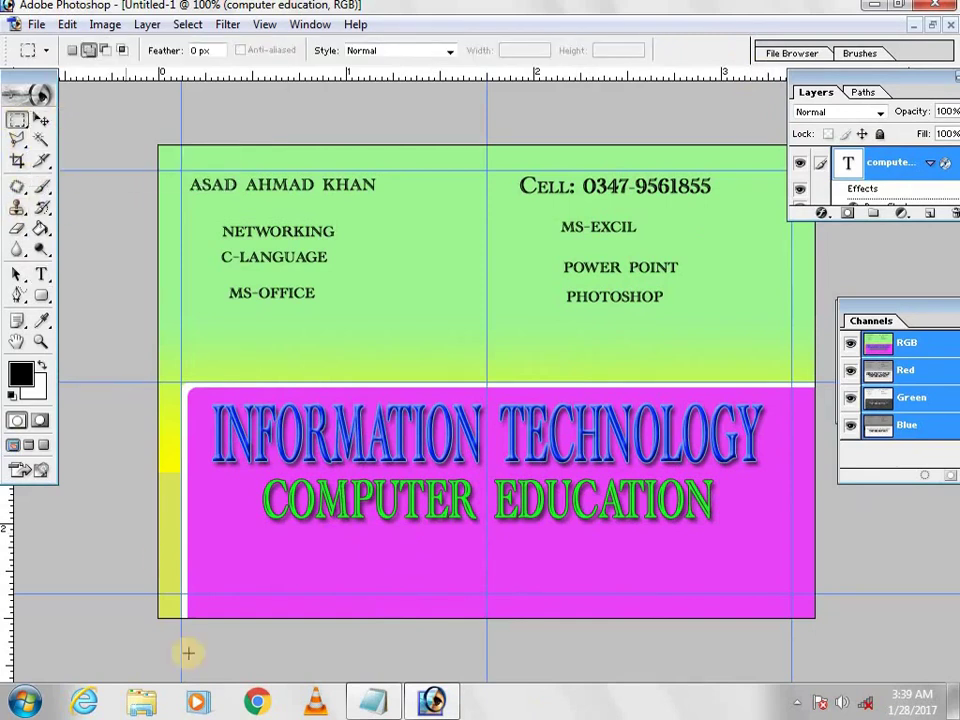
left_click_drag(820, 614, 815, 614)
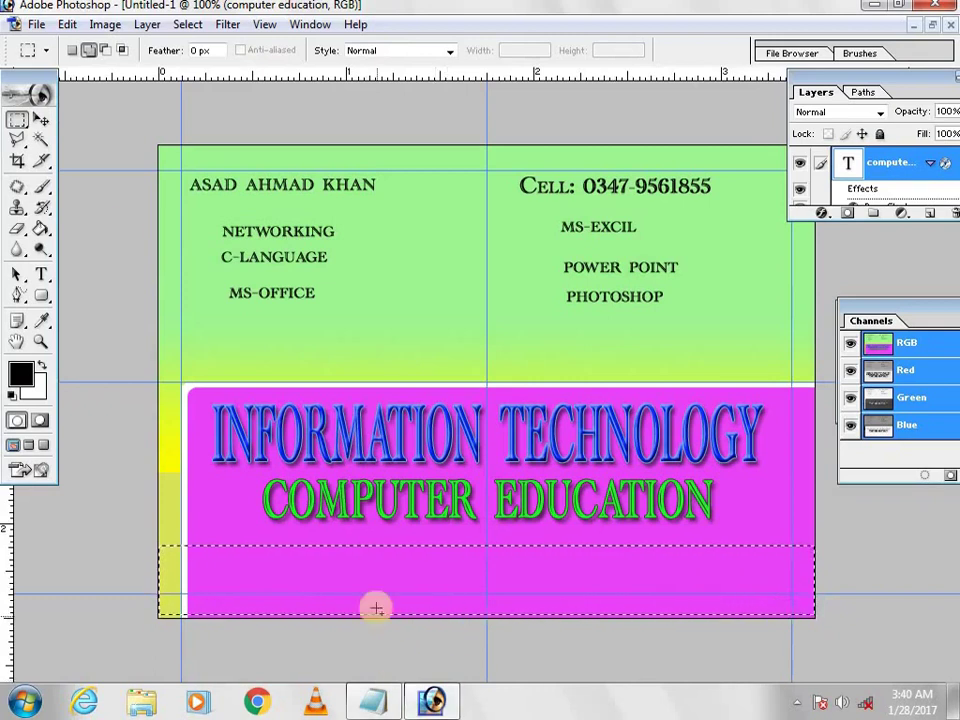
right_click(377, 265)
left_click(446, 281)
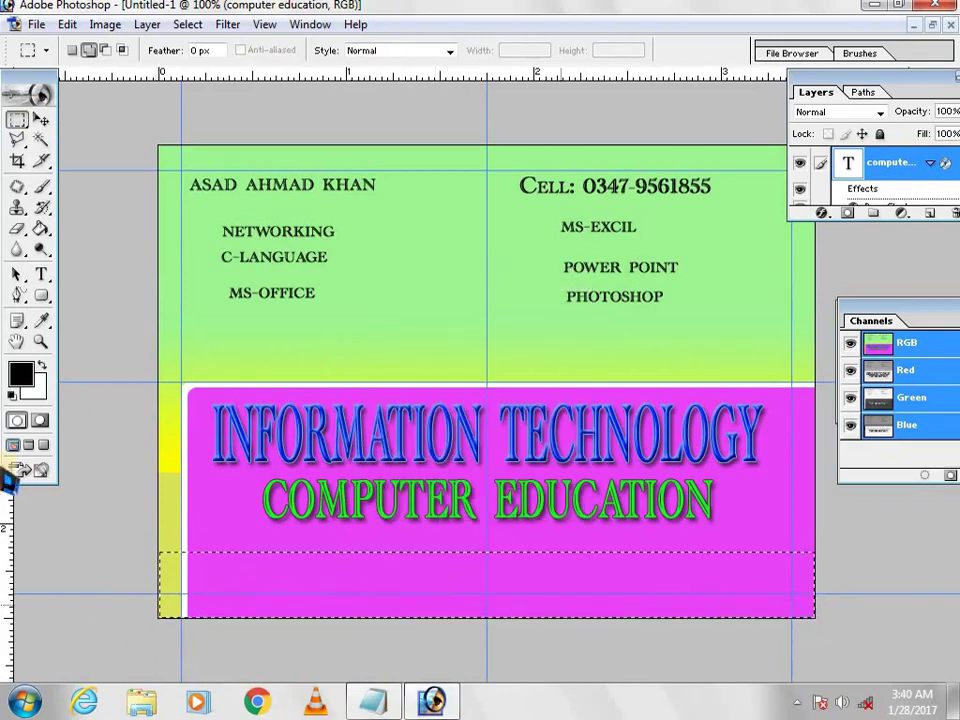
Step: Create a new layer and set the foreground colour to teal #6CD3B5
left_click(40, 228)
left_click(930, 212)
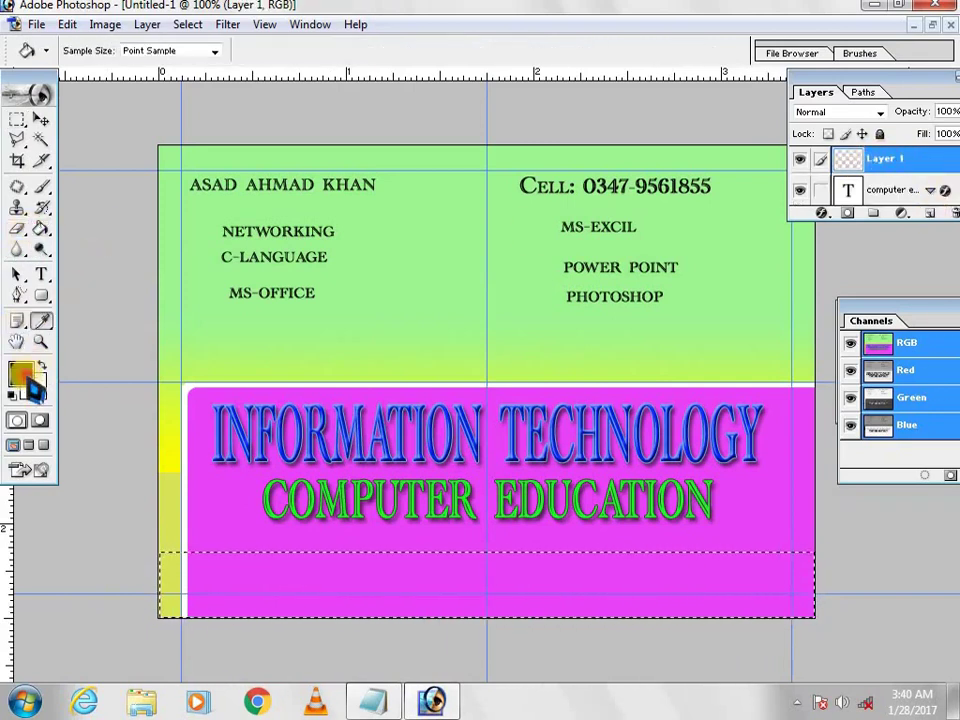
left_click(40, 320)
left_click(20, 373)
left_click(757, 291)
left_click(661, 162)
left_click(613, 201)
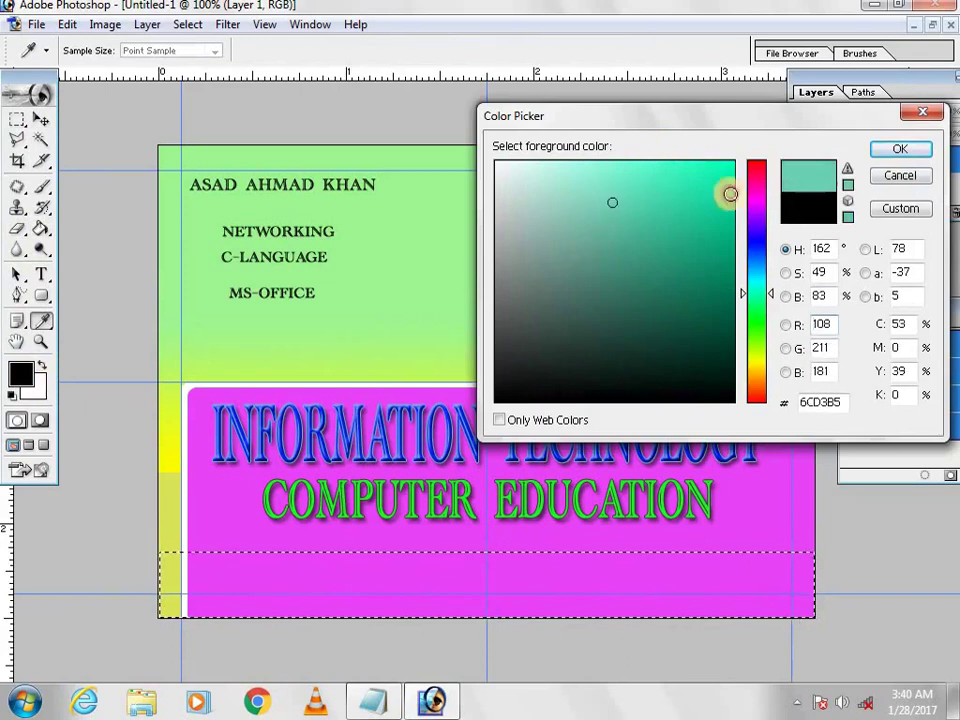
key("Return")
Step: Paint Bucket the bottom strip teal and deselect
left_click(363, 600)
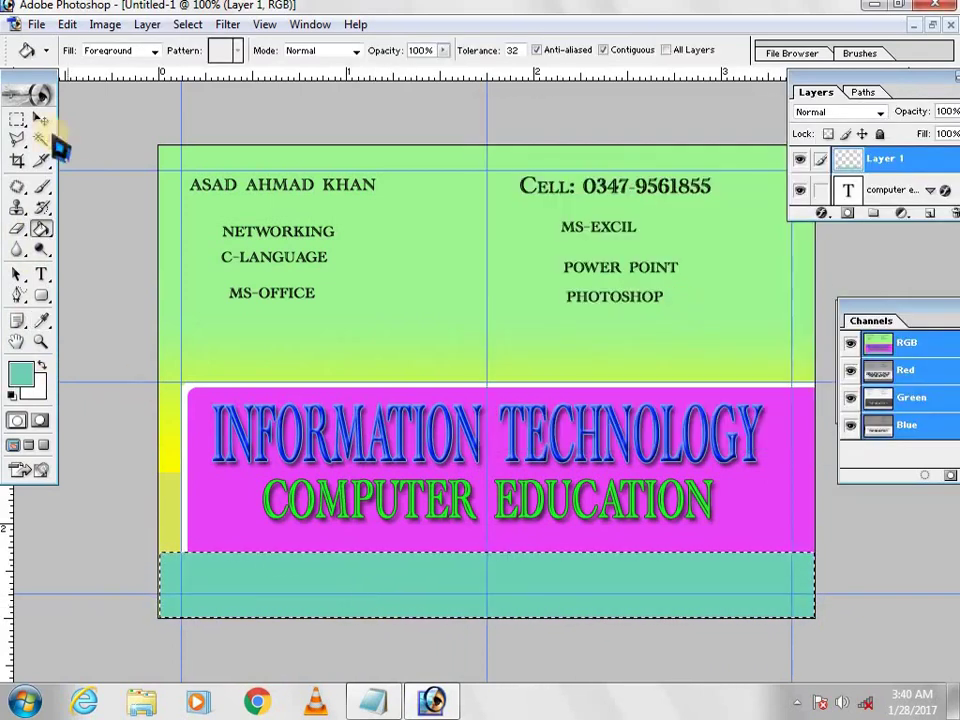
left_click(17, 119)
left_click(187, 24)
left_click(404, 47)
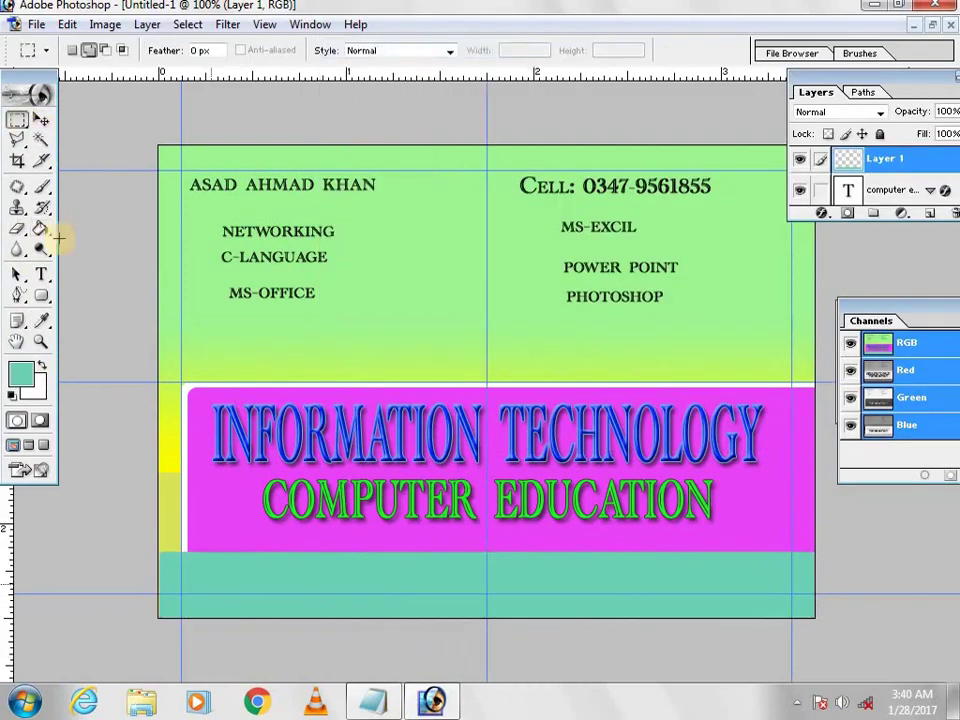
left_click(40, 274)
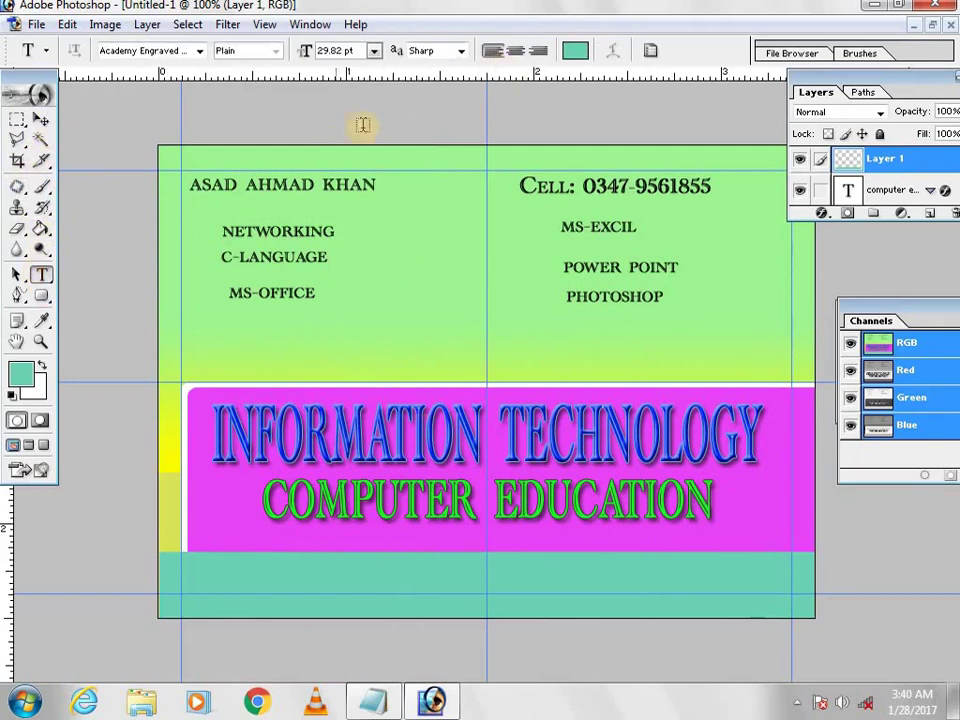
Step: Type the UNIVERSITY OF MALAKAND line at 9 pt in the teal band and make it black
left_click(373, 50)
left_click(368, 143)
left_click(221, 586)
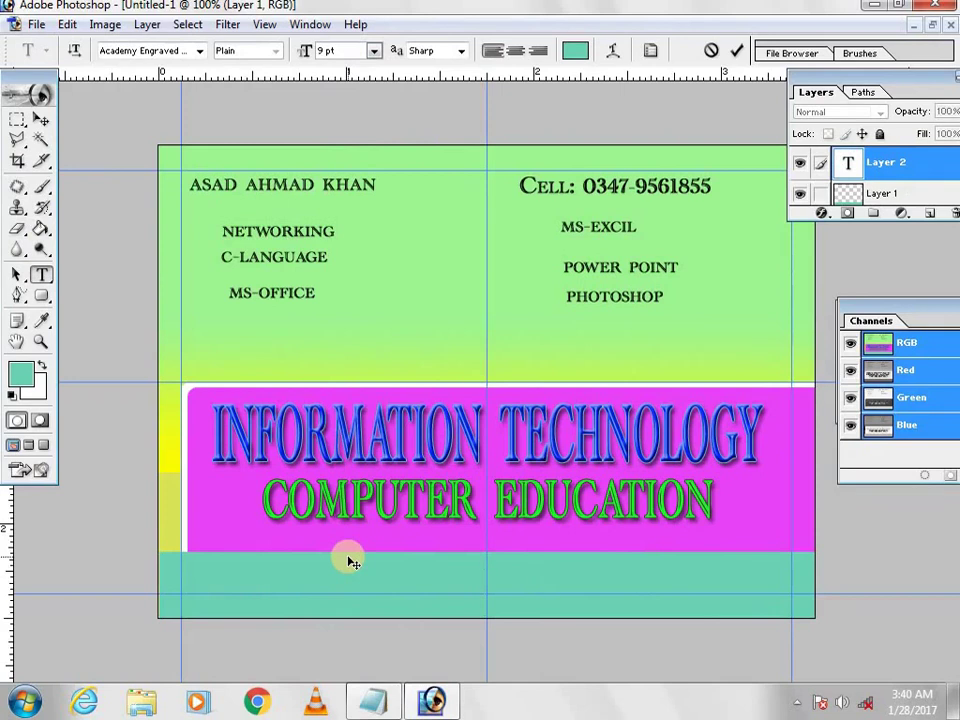
key("ctrl+a")
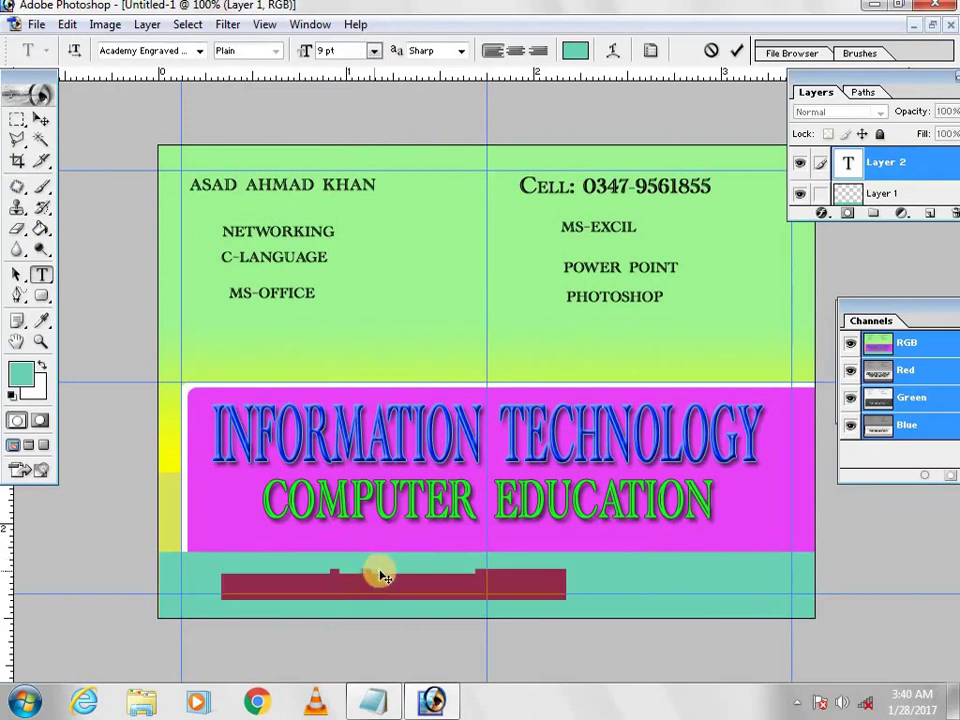
left_click(20, 373)
left_click(495, 400)
left_click(904, 149)
Step: Set the trailing number to 8 pt and commit the bottom line
left_click_drag(565, 585, 486, 583)
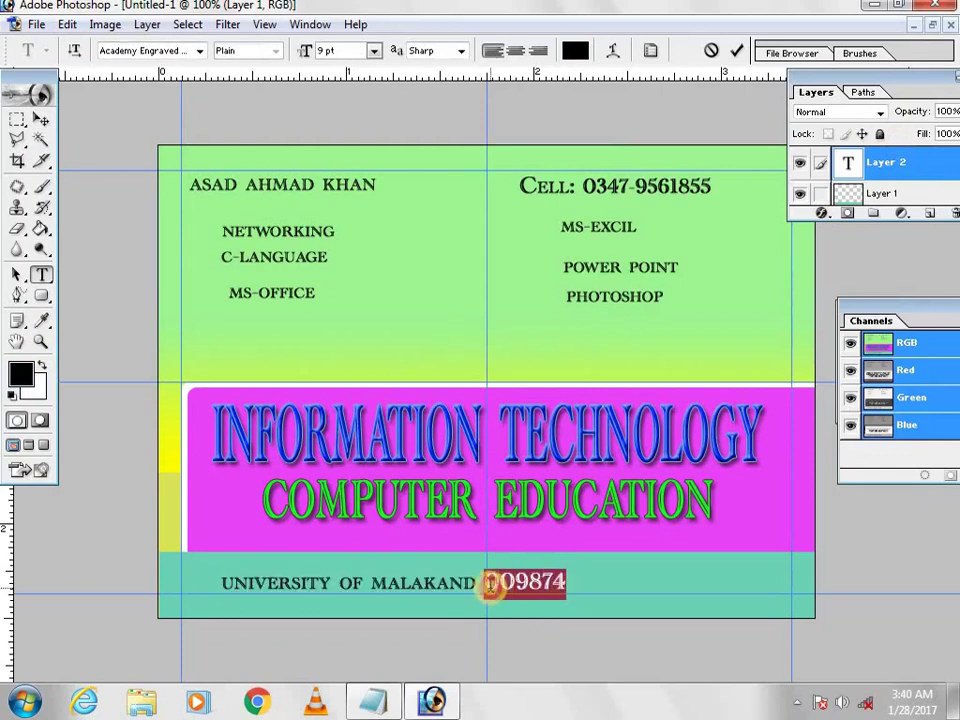
left_click(374, 50)
left_click(354, 118)
left_click_drag(557, 583, 230, 580)
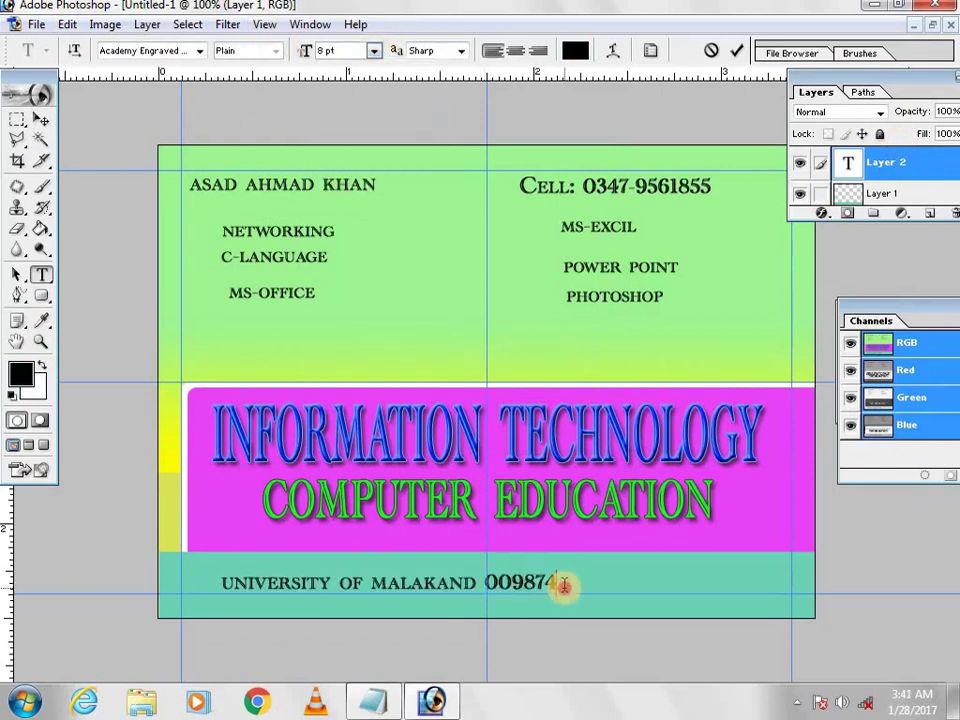
left_click(910, 162)
Step: Give the UNIVERSITY OF MALAKAND text layer a drop shadow and a 1 px yellow stroke
right_click(884, 180)
left_click(885, 198)
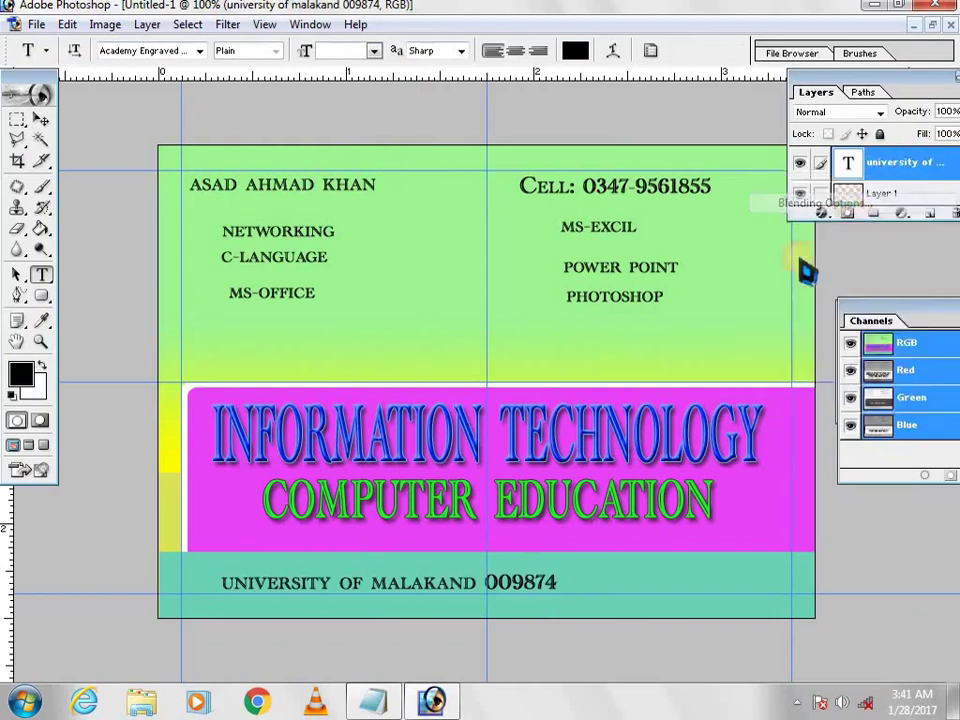
left_click(400, 151)
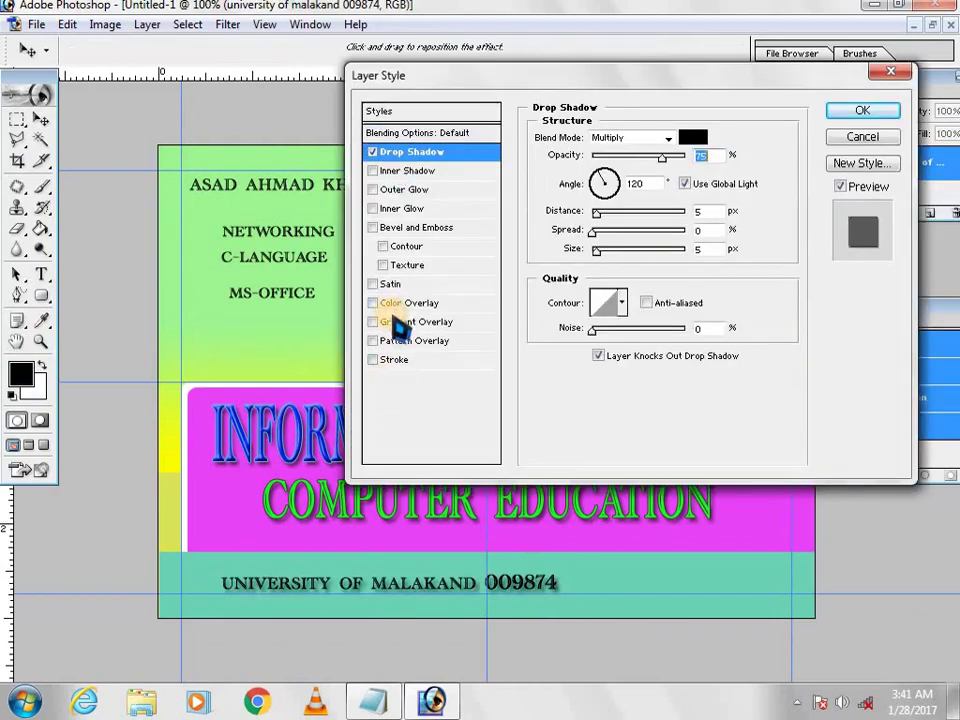
left_click(395, 359)
left_click(577, 247)
left_click(757, 364)
left_click(689, 161)
key("Return")
left_click_drag(611, 145, 592, 138)
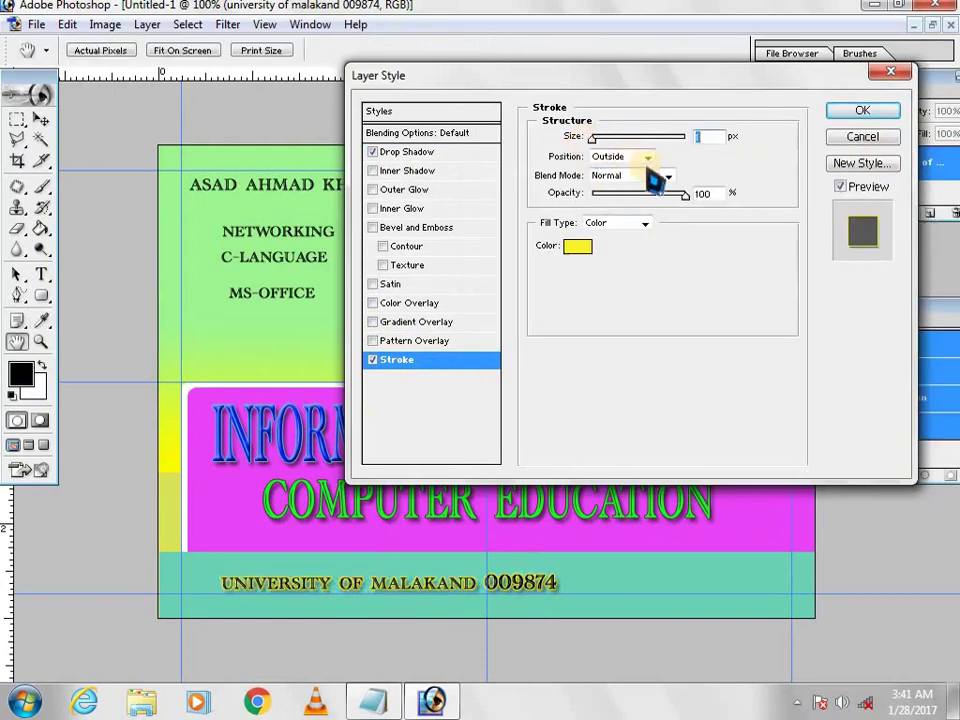
left_click(860, 112)
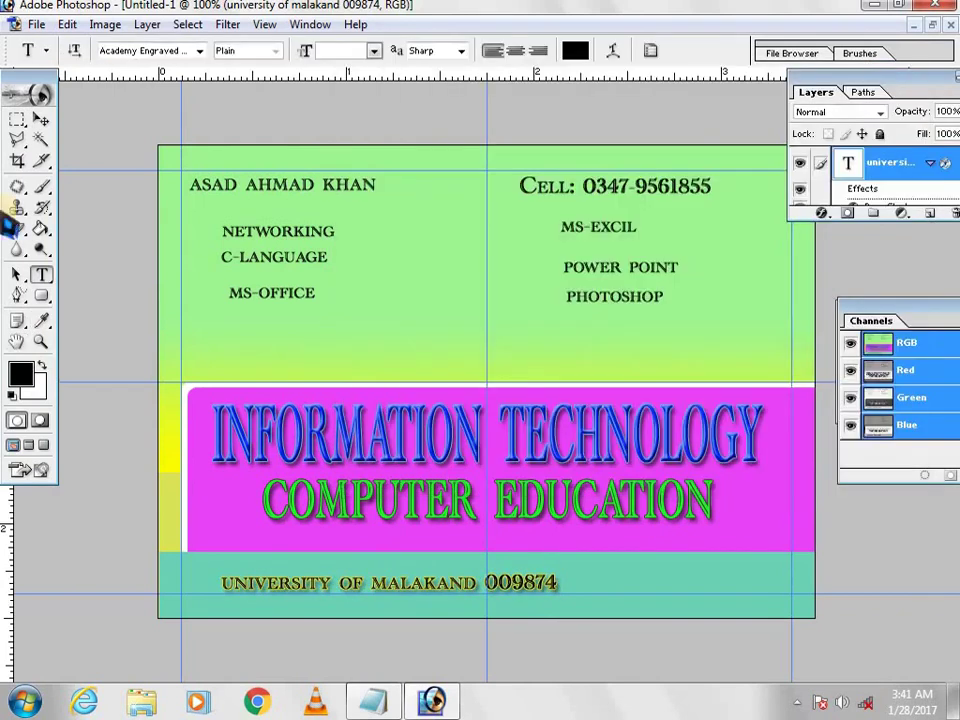
Step: Free Transform the UNIVERSITY OF MALAKAND line wider and to 146.7% height across the teal band
left_click(67, 24)
left_click(86, 373)
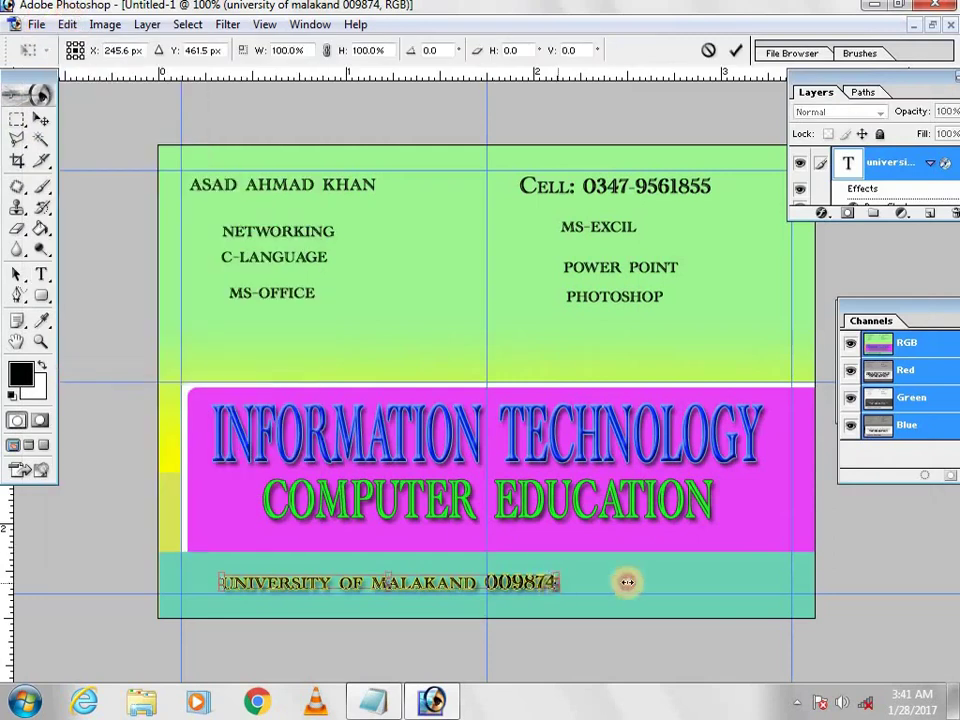
left_click_drag(561, 580, 779, 578)
left_click_drag(219, 580, 200, 580)
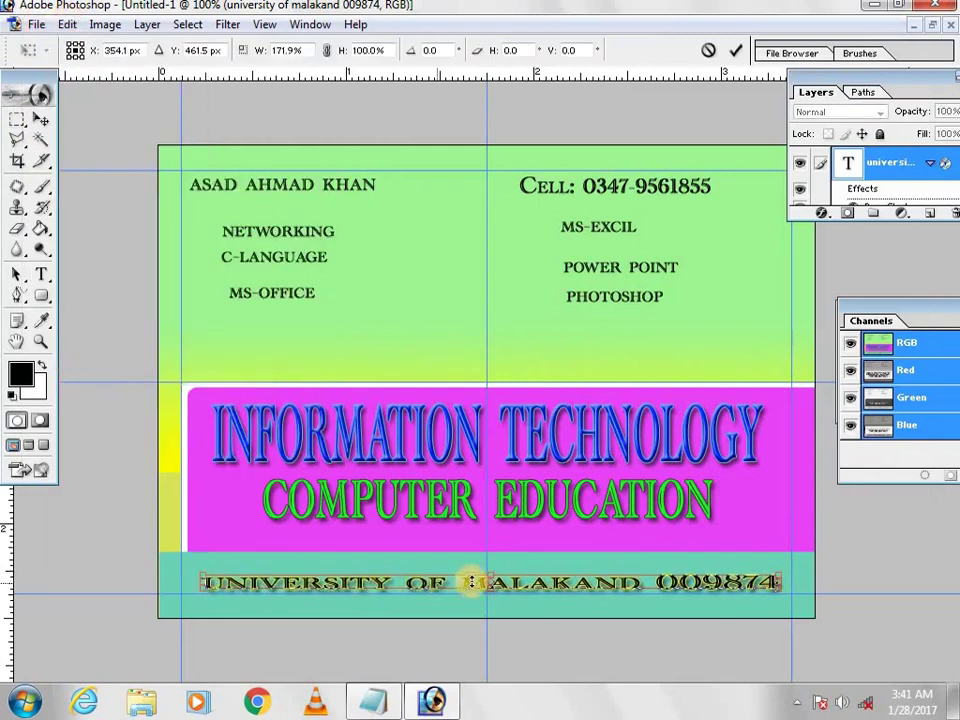
mouse_move(488, 572)
left_mouse_down()
mouse_move(512, 584)
mouse_move(510, 573)
left_mouse_up()
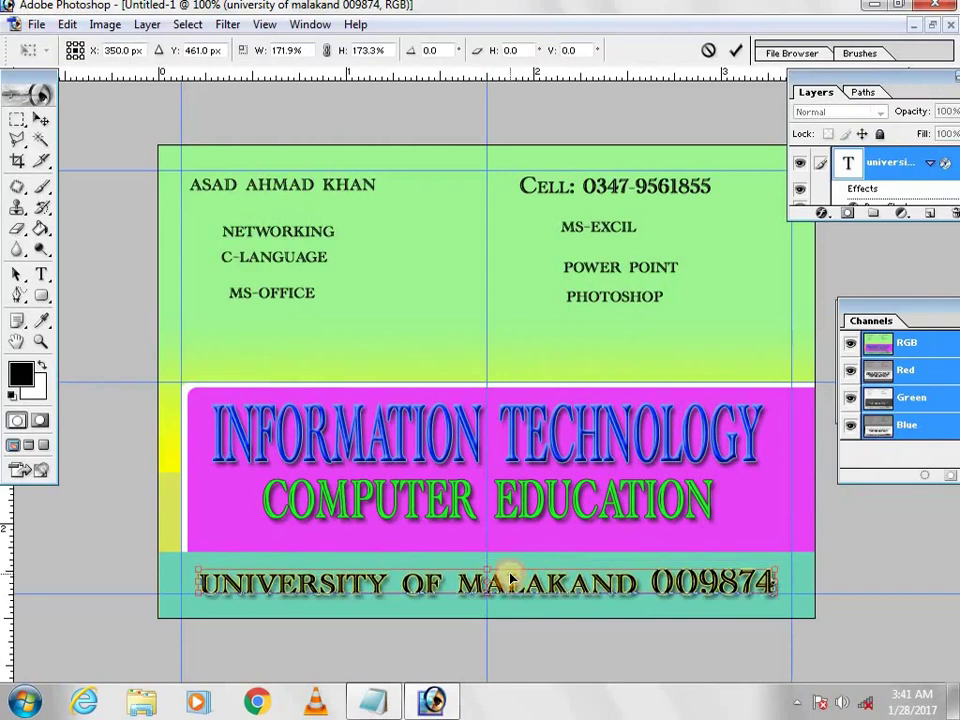
left_click_drag(197, 553, 205, 561)
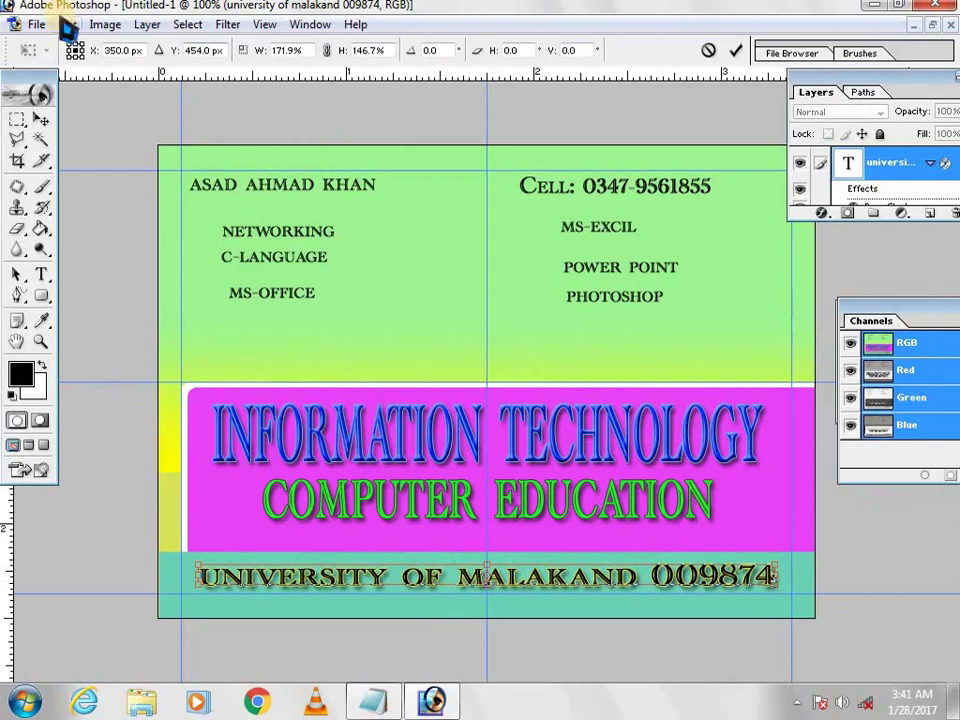
left_click(736, 50)
left_click(41, 120)
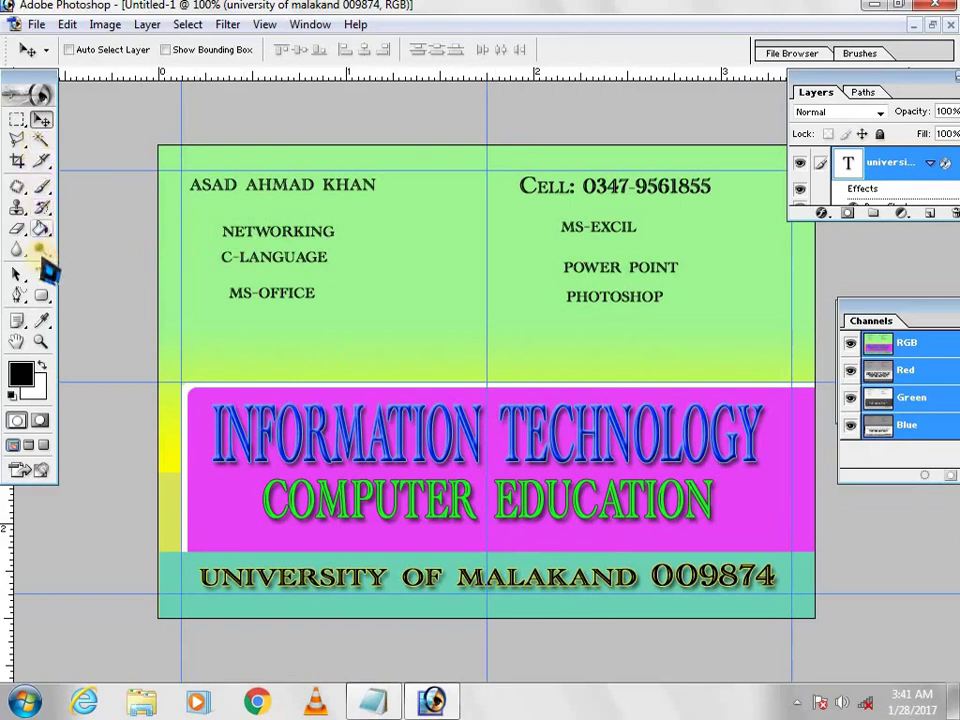
Step: On a new Layer 2, fill a rectangular bar with bright red between the name and Cell line
left_click(16, 119)
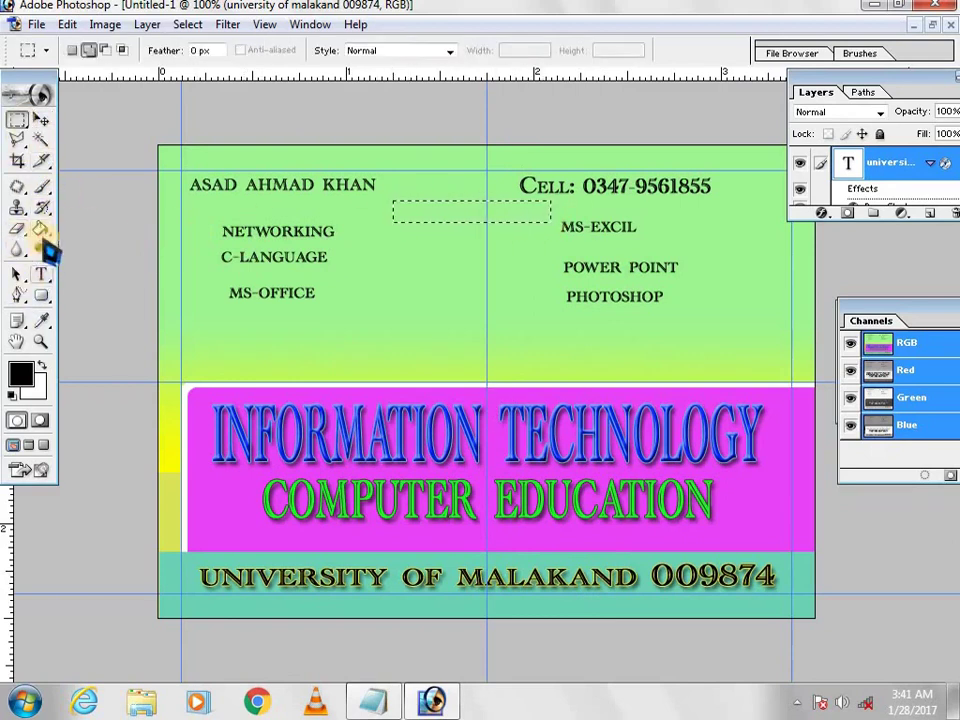
left_click(41, 228)
left_click(929, 213)
left_click(882, 165)
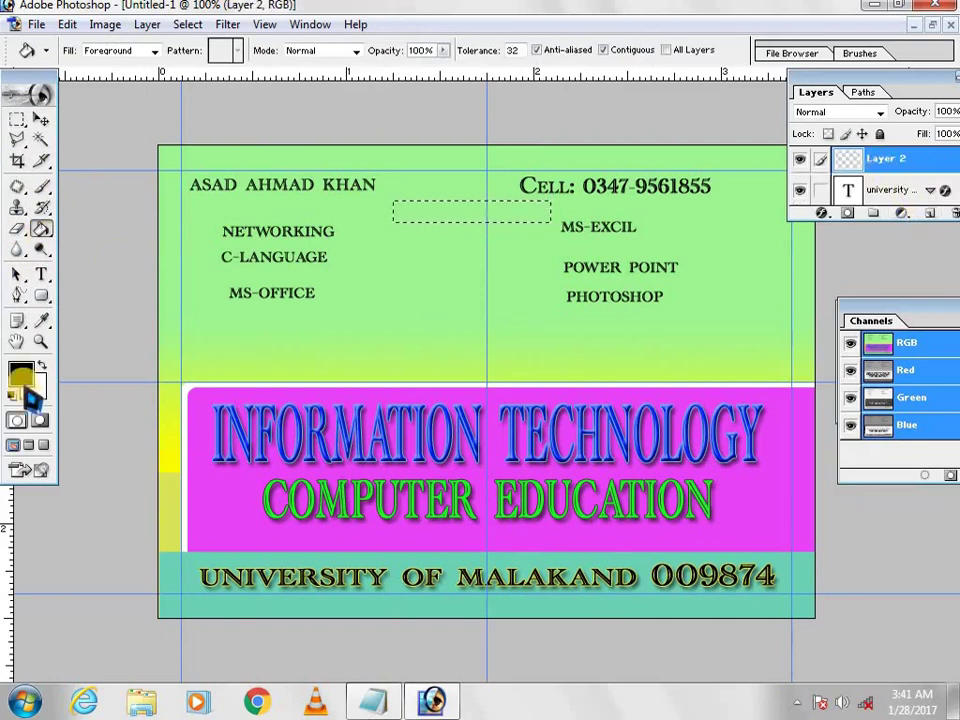
left_click(22, 376)
left_click_drag(744, 251, 761, 165)
key("Return")
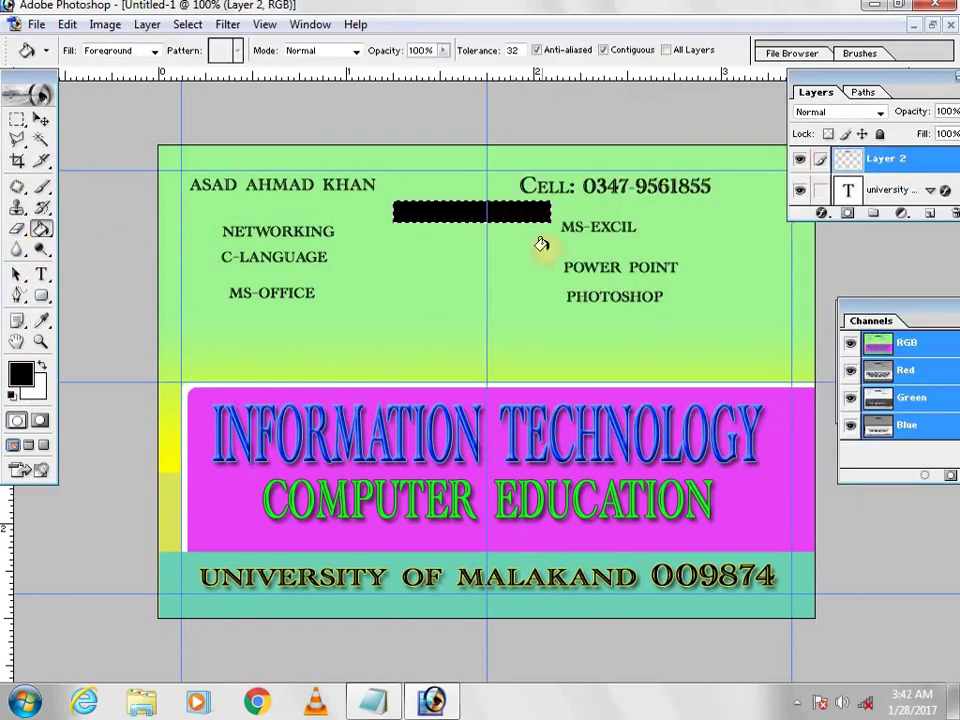
left_click(22, 378)
left_click(714, 176)
left_click(884, 146)
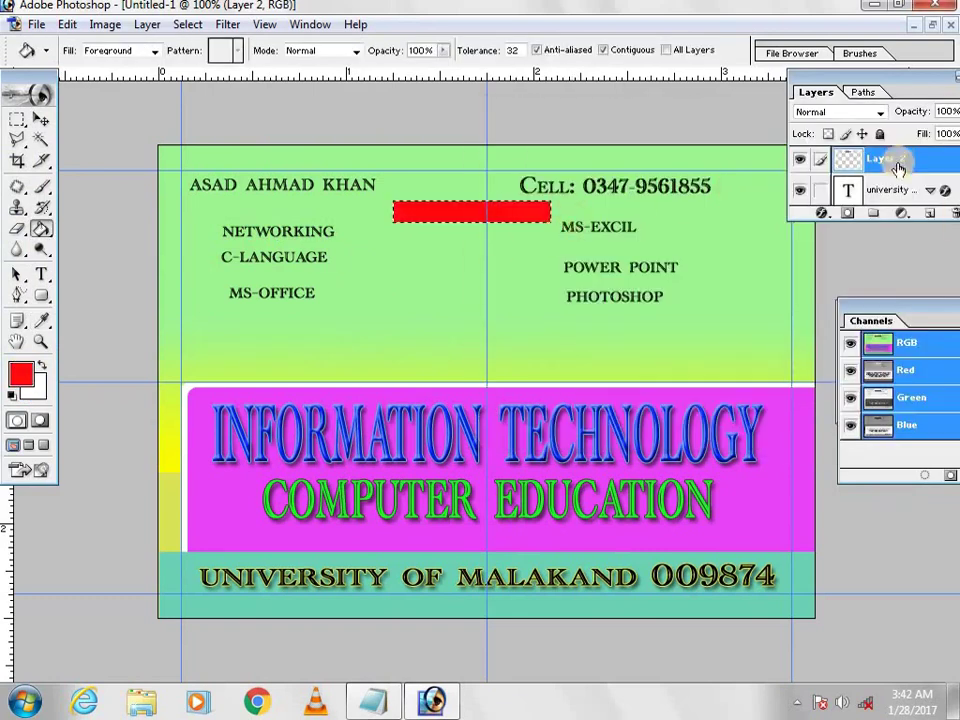
Step: Add a dark maroon #5A0606 Color Overlay to the bar's layer
right_click(895, 176)
left_click(884, 191)
left_click(410, 303)
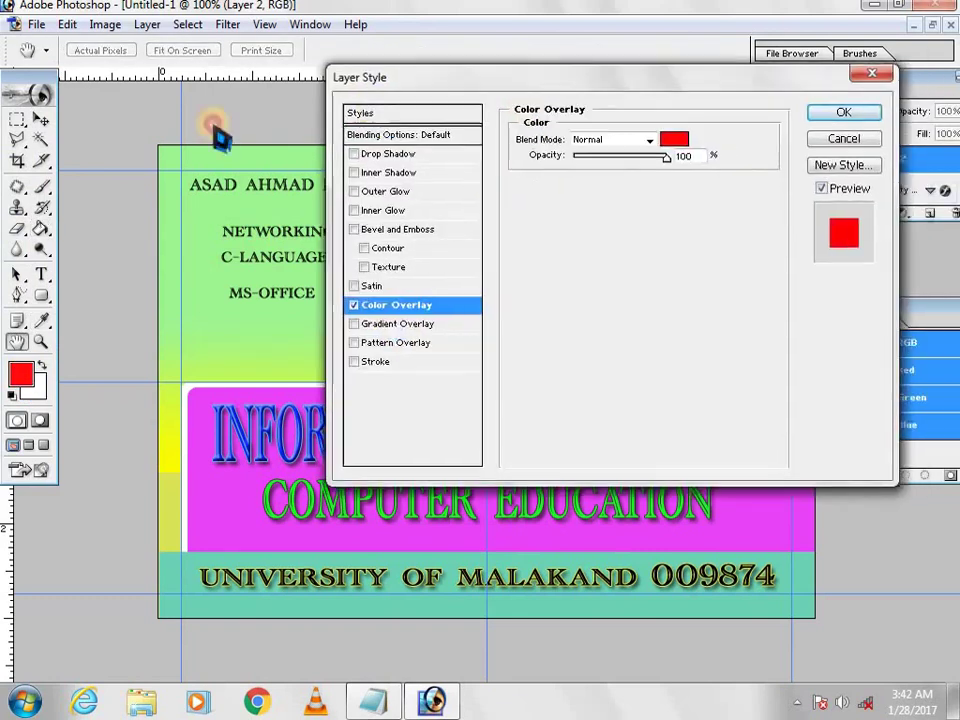
left_click_drag(398, 76, 141, 280)
left_click(437, 341)
left_click(669, 265)
left_click(716, 315)
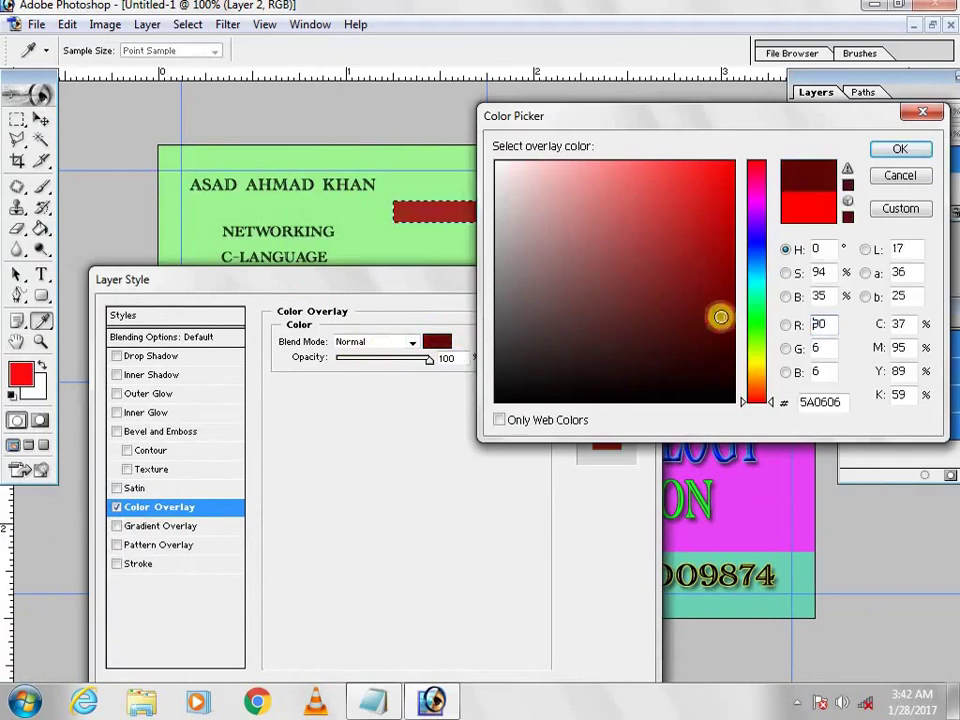
key("Return")
Step: Add a drop shadow and textured Bevel and Emboss to the bar, then deselect
left_click(116, 356)
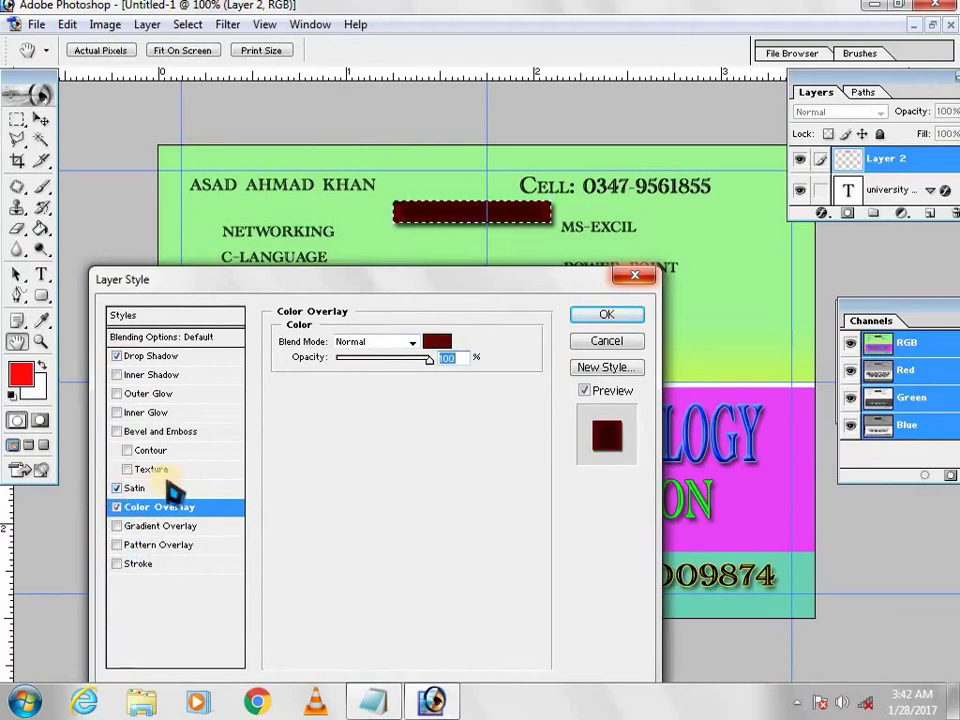
left_click(116, 431)
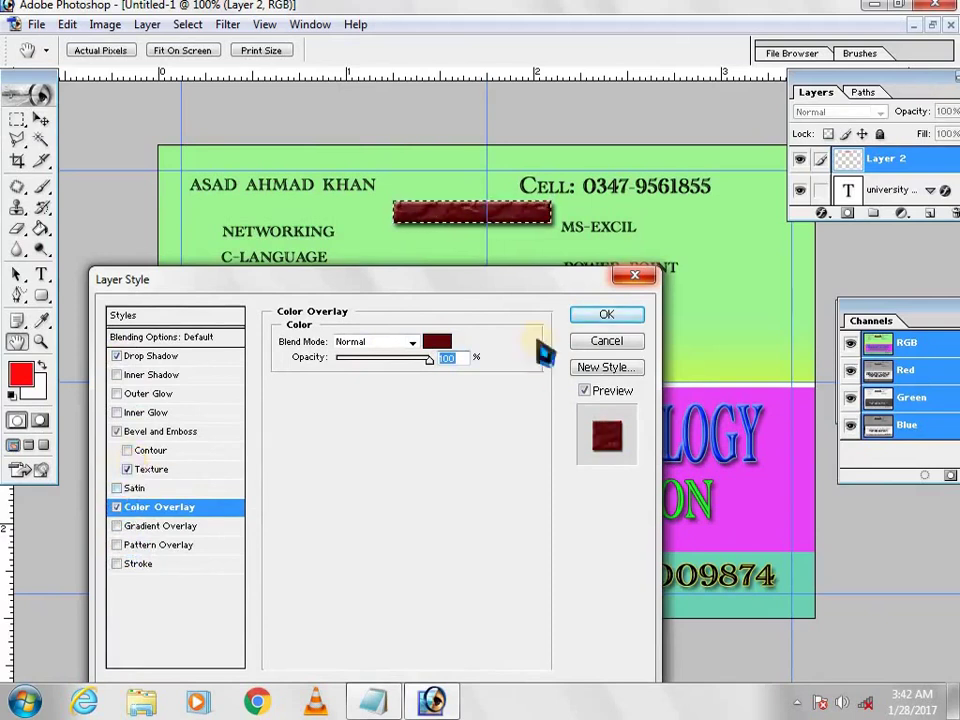
left_click(612, 316)
left_click(20, 141)
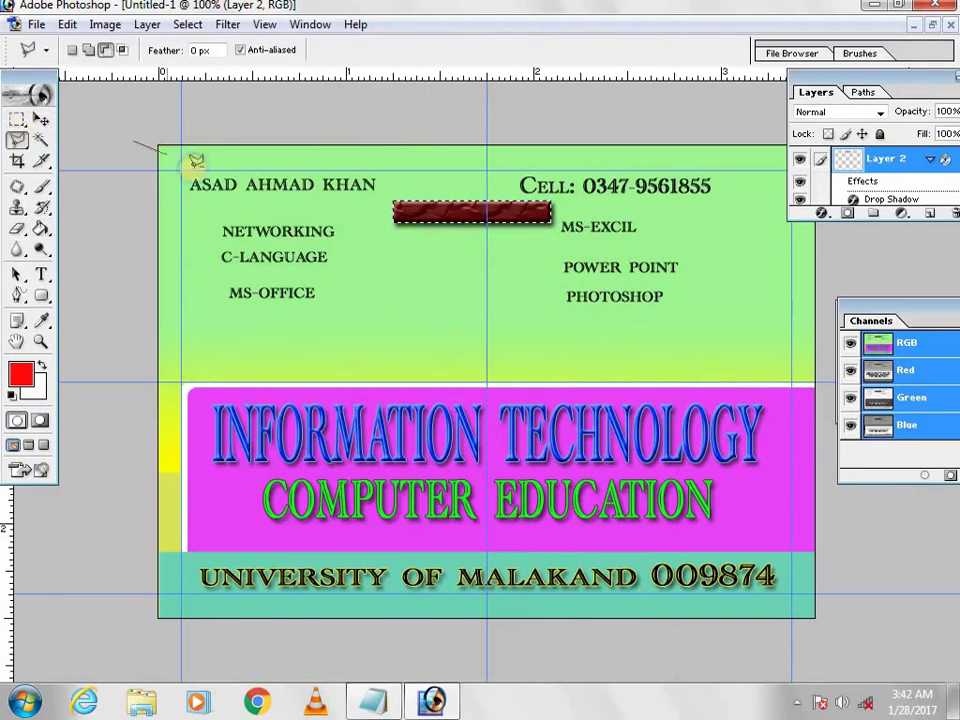
right_click(281, 177)
left_click(300, 186)
Step: Nudge the red bar and place a new COUSE CONTENT text layer on top of it
left_click(41, 119)
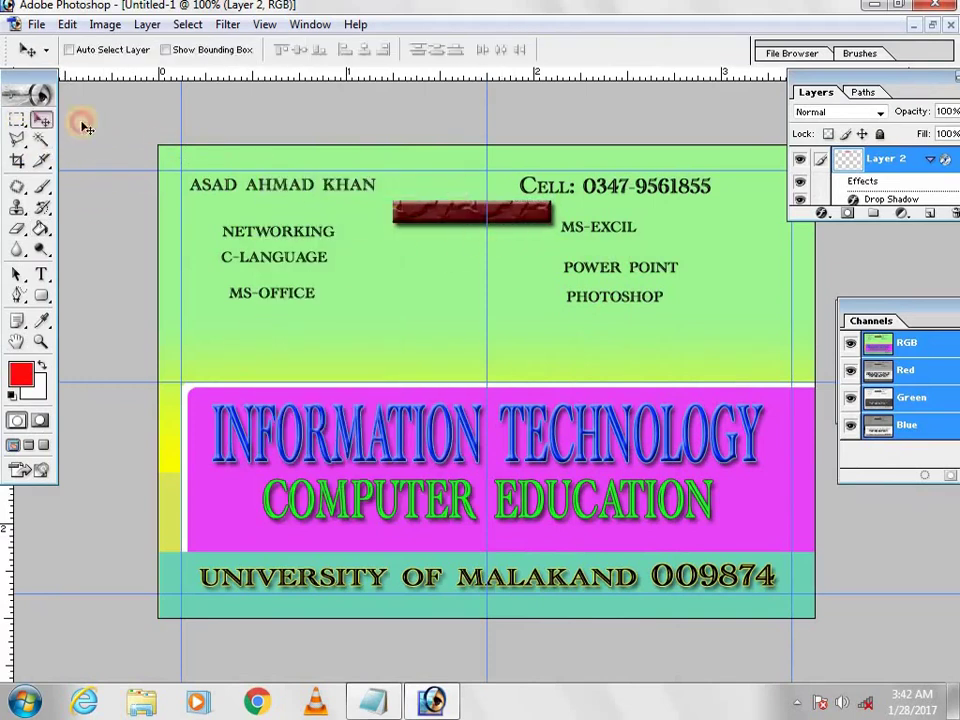
left_click_drag(527, 226, 522, 230)
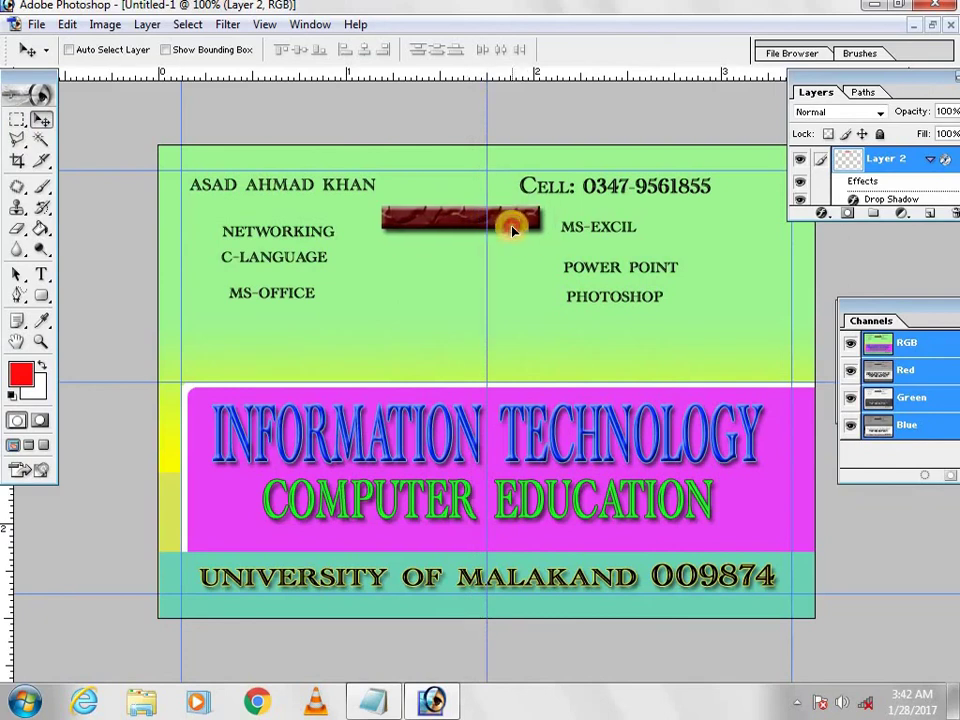
left_click(41, 274)
left_click(430, 317)
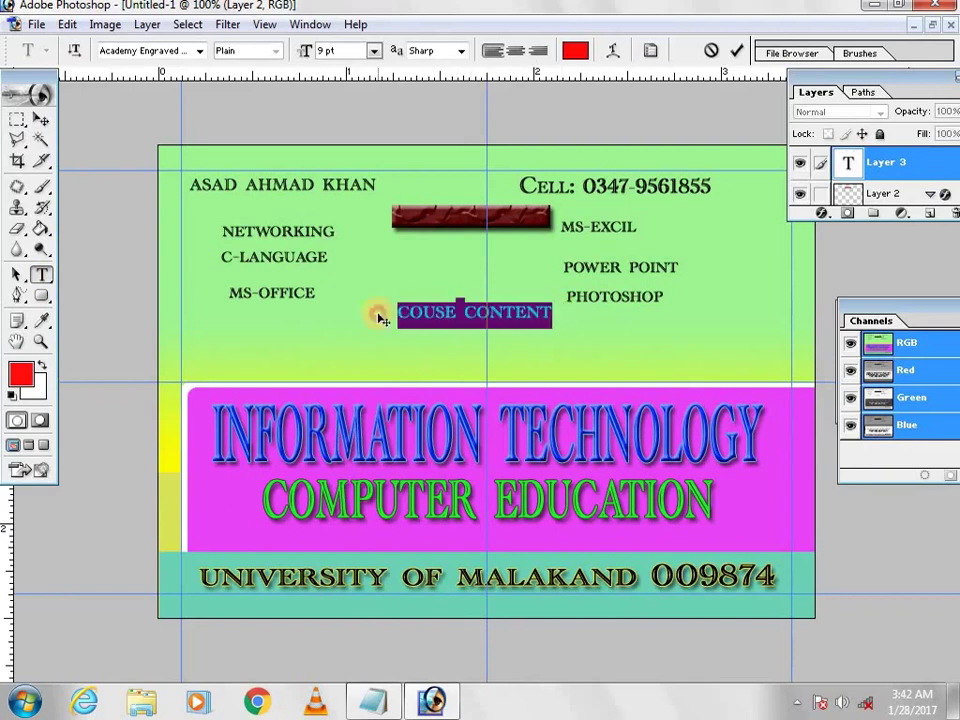
left_click(41, 119)
left_click_drag(513, 301, 513, 262)
left_click_drag(507, 224, 509, 220)
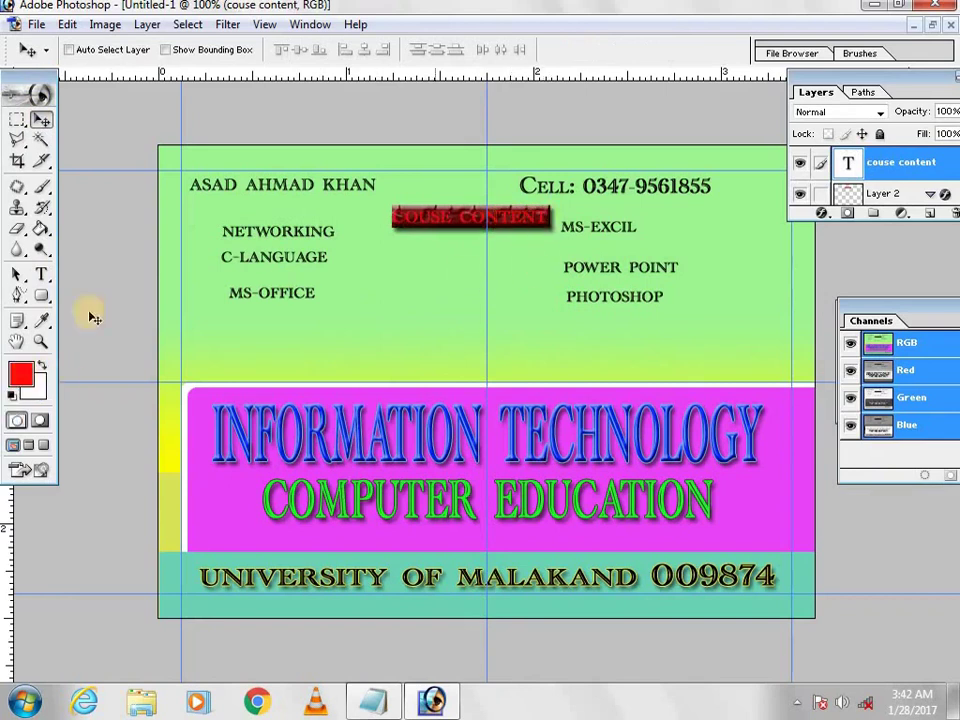
Step: Recolour the COUSE CONTENT text black
left_click(21, 374)
left_click(521, 216)
left_click(499, 169)
left_click(902, 148)
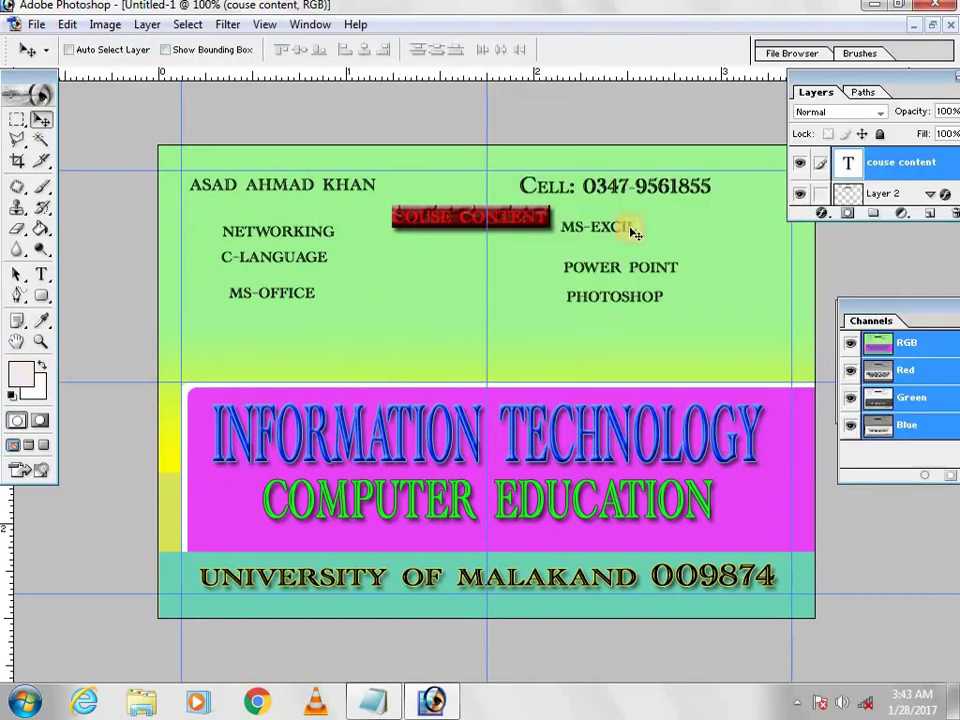
left_click(41, 274)
left_click_drag(548, 218, 392, 214)
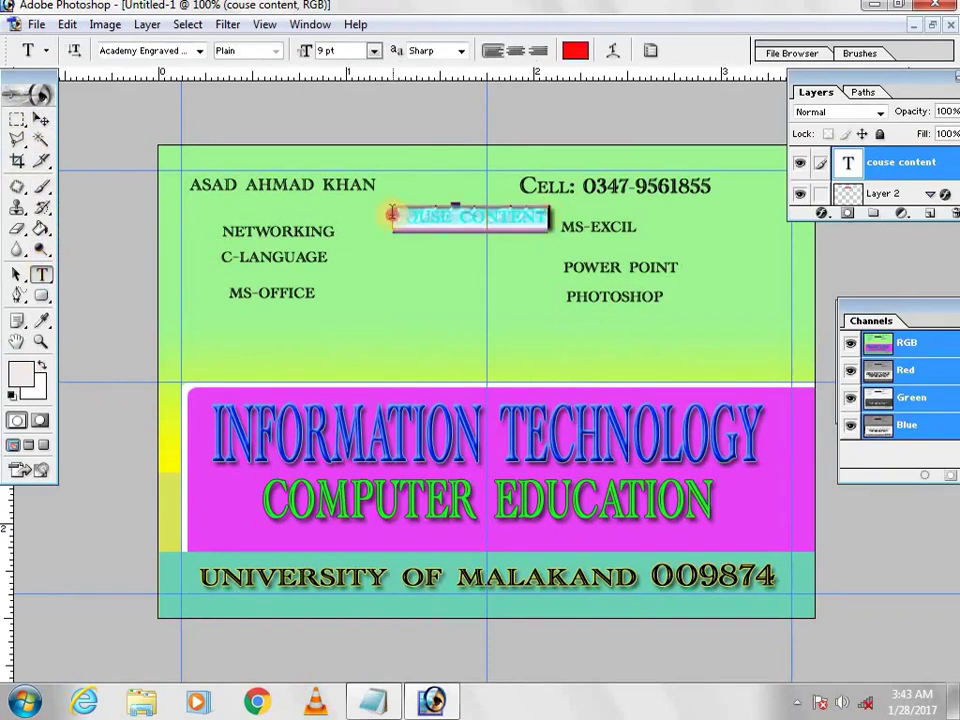
left_click(21, 374)
left_click(499, 394)
Step: Add a light yellow-green D3F258 stroke to the COUSE CONTENT text
left_click(900, 147)
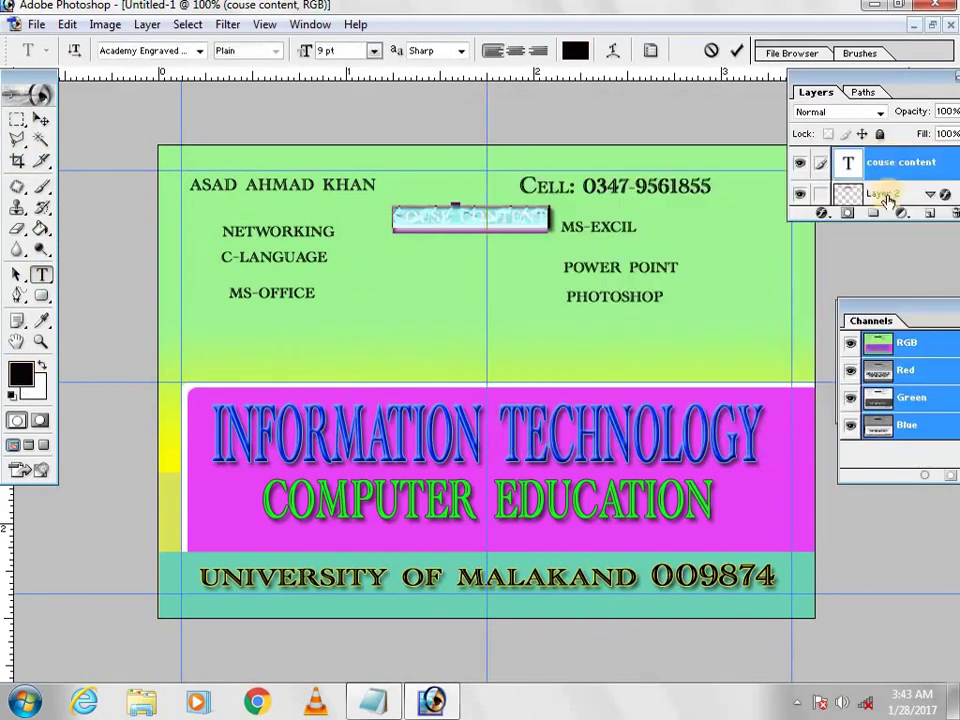
right_click(888, 190)
left_click(852, 187)
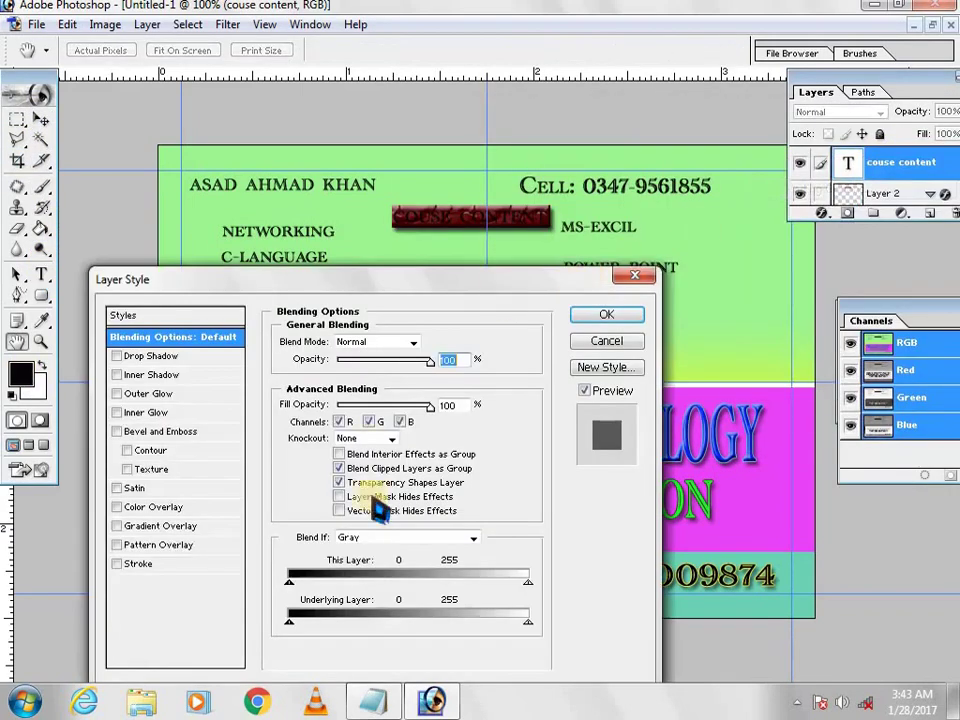
left_click(116, 563)
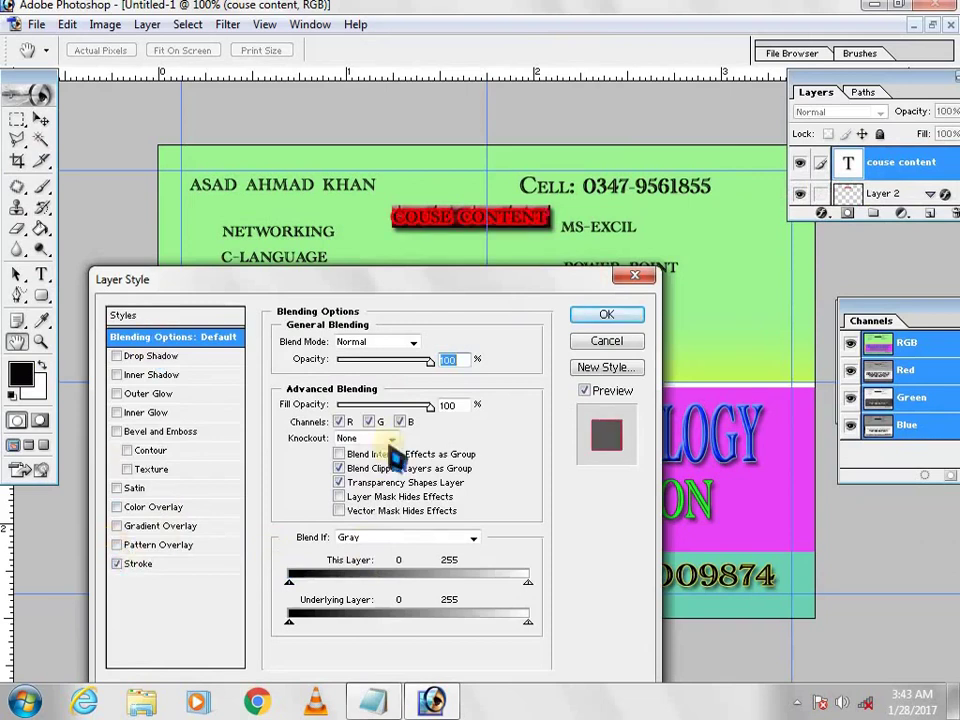
left_click(148, 566)
left_click(321, 450)
left_click(756, 304)
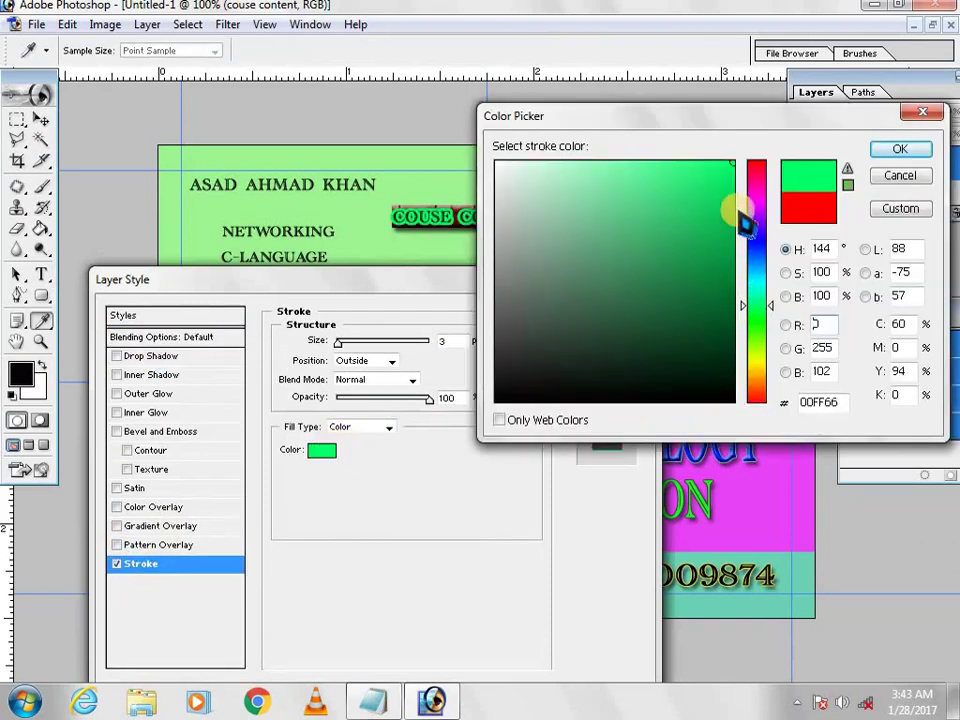
left_click(756, 358)
left_click(647, 172)
left_click(898, 148)
Step: Thin the stroke to 1 px and add drop and inner shadows to the text
left_click_drag(343, 341, 349, 340)
left_click(428, 397)
left_click(116, 356)
left_click(152, 374)
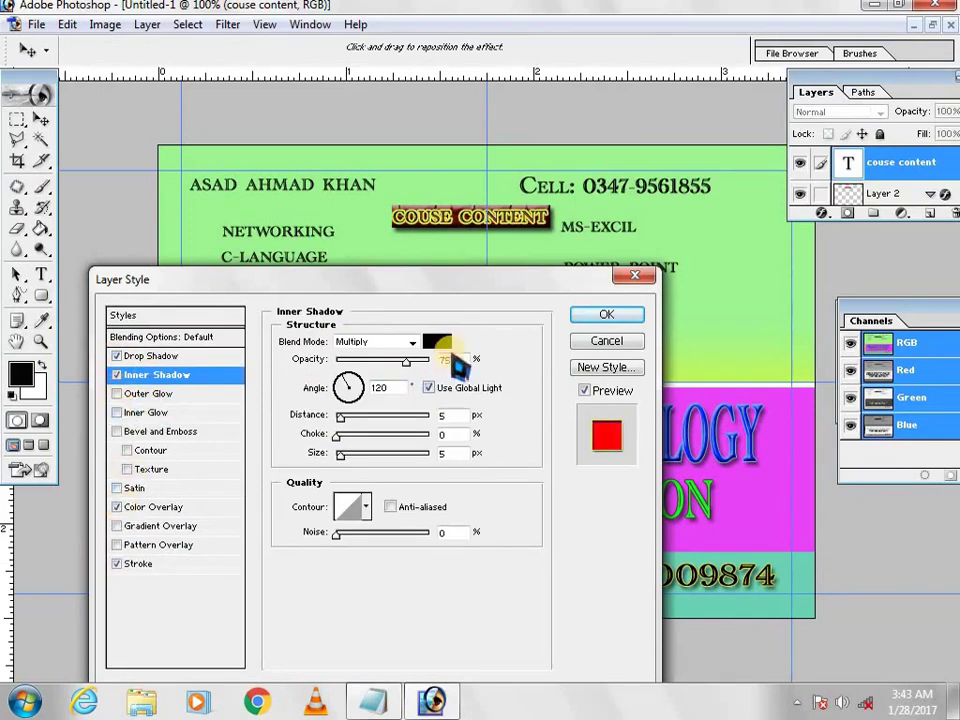
left_click(606, 315)
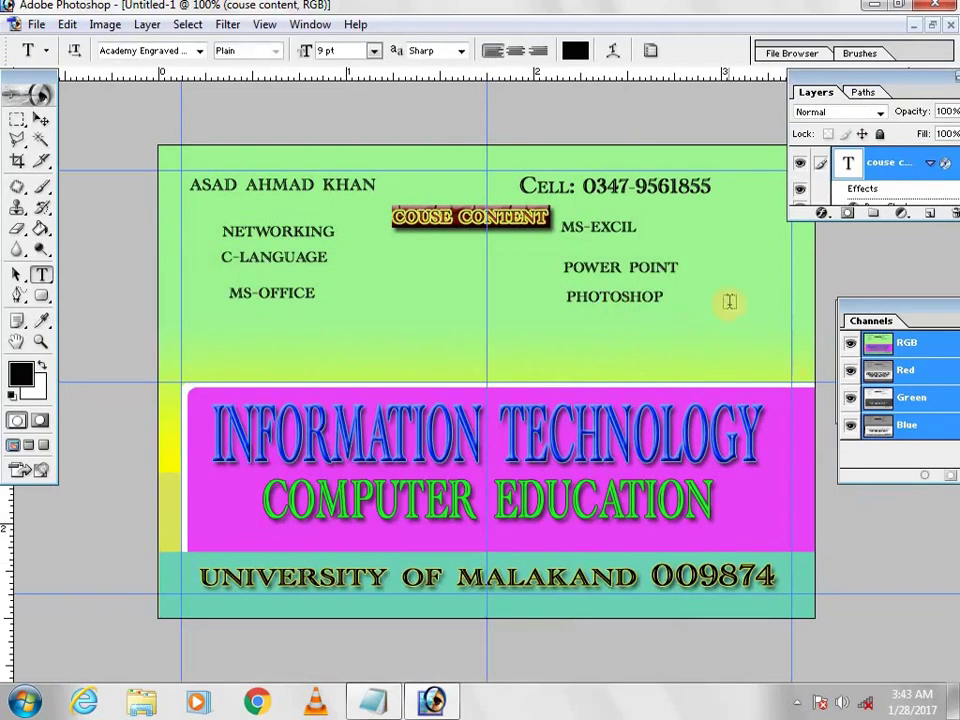
Step: Change the COUSE CONTENT stroke to 3 px with opacity lowered to about 61%
left_click(41, 119)
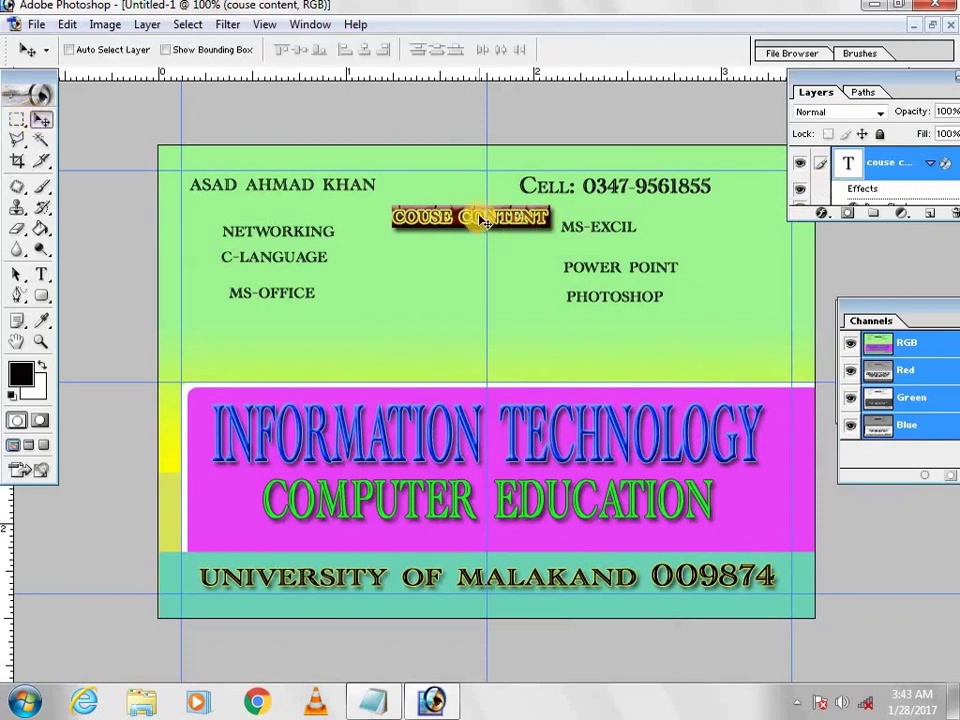
right_click(926, 162)
left_click(851, 191)
left_click(116, 507)
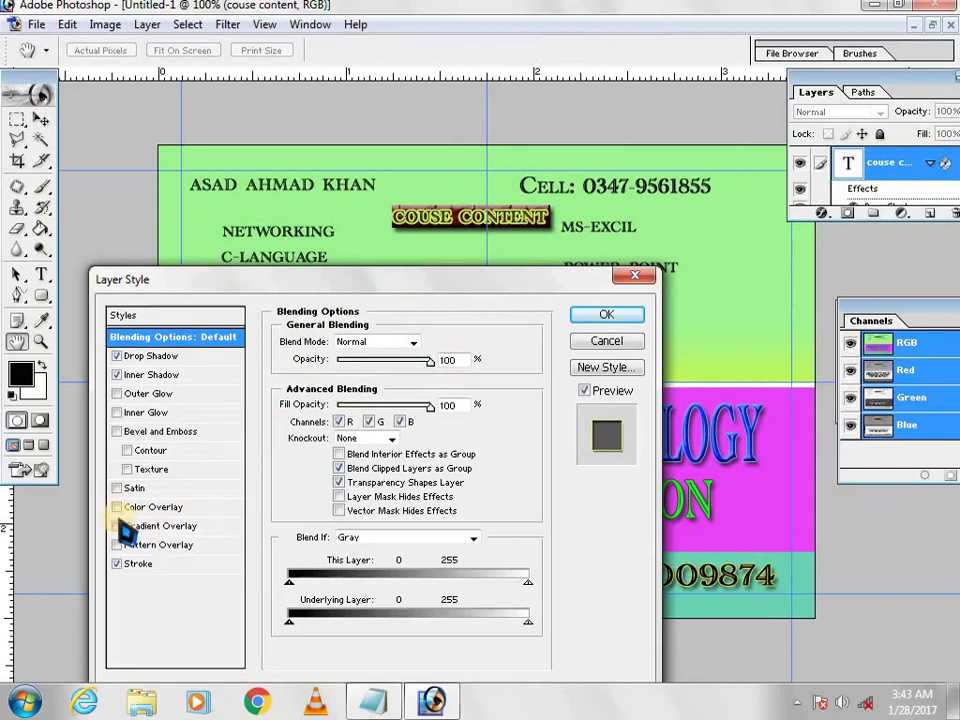
left_click(117, 526)
left_click(117, 526)
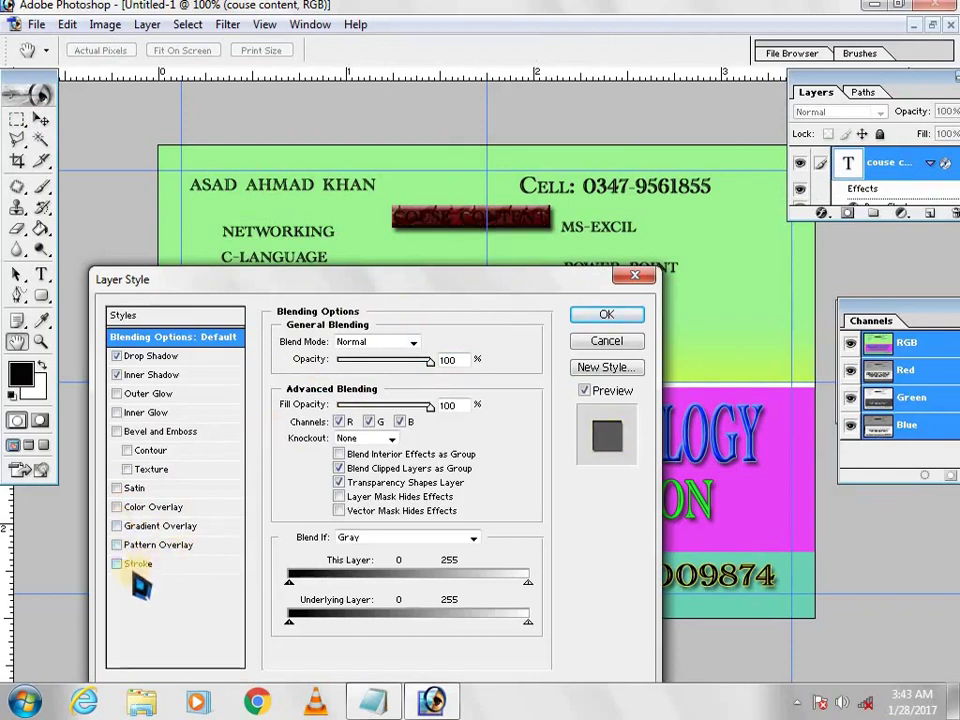
left_click(140, 563)
left_click_drag(424, 397, 396, 397)
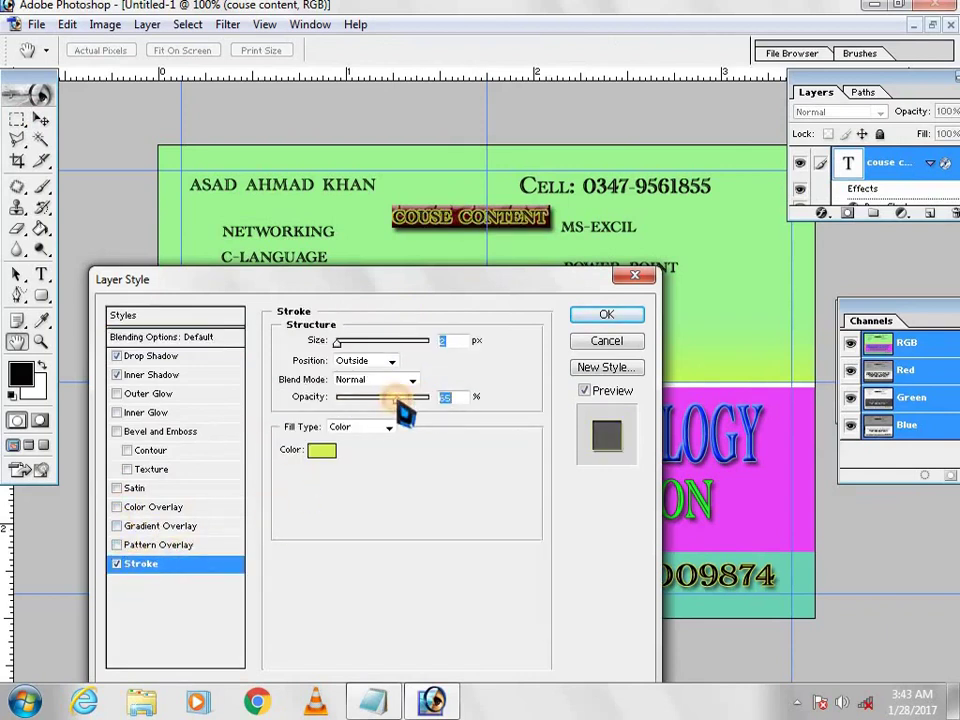
left_click_drag(338, 341, 341, 341)
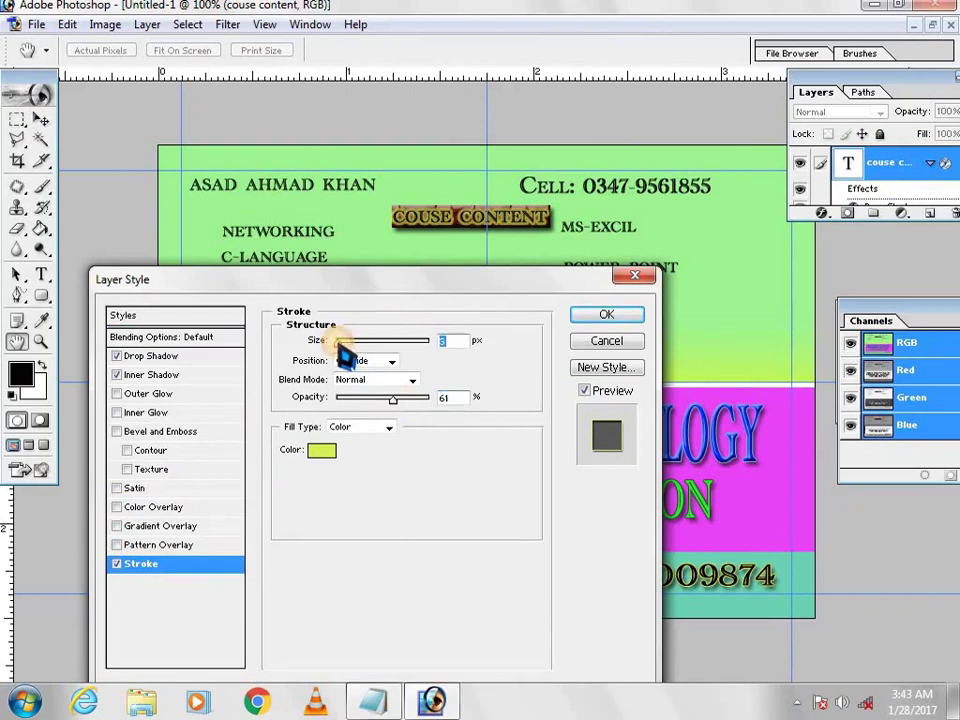
Step: Turn the Color Overlay back on and try a pale near-white overlay colour
left_click(160, 507)
left_click(437, 341)
left_click_drag(611, 281, 514, 187)
left_click(900, 148)
left_click(437, 341)
left_click(495, 161)
left_click(900, 148)
Step: Set the Color Overlay to red FC0024 at 72% opacity and apply the effects
left_click(700, 279)
left_click(756, 317)
left_click(720, 176)
left_click(757, 213)
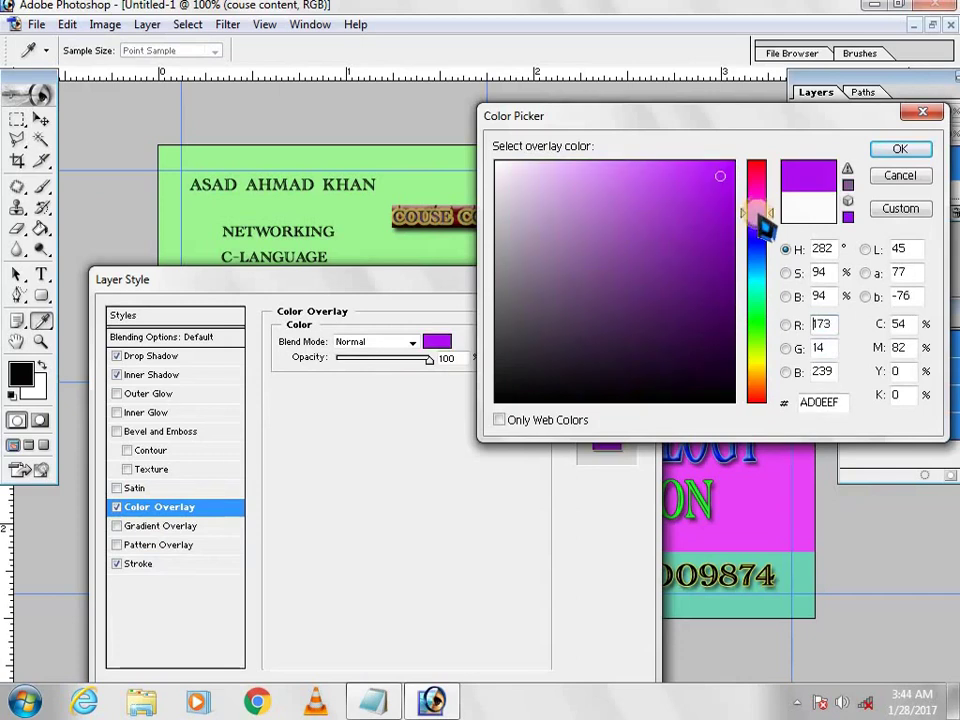
left_click(735, 163)
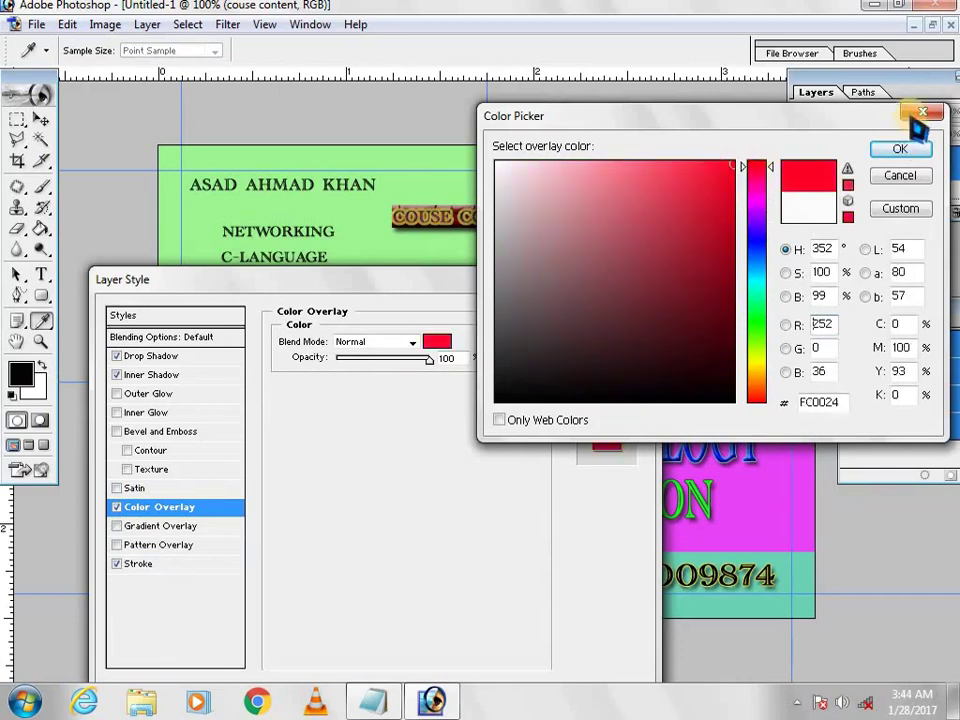
left_click(900, 148)
left_click_drag(429, 360, 403, 360)
left_click(607, 314)
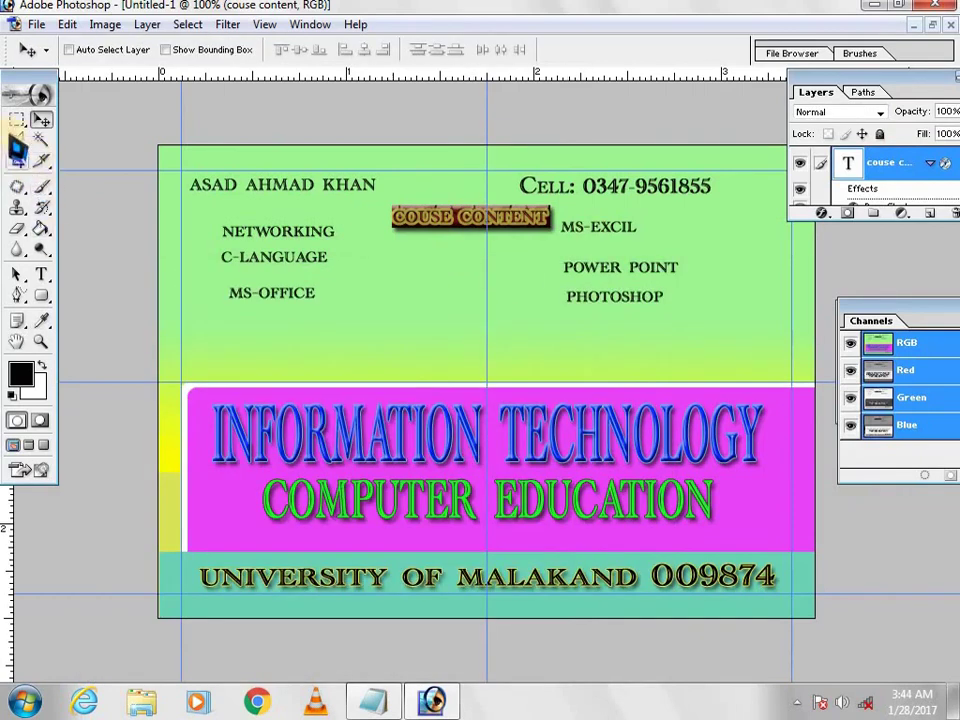
Step: Make a circular gradient bullet before NETWORKING using the blue-red-yellow gradient preset
left_click(17, 119)
mouse_move(17, 119)
left_mouse_down()
mouse_move(75, 118)
mouse_move(86, 136)
left_mouse_up()
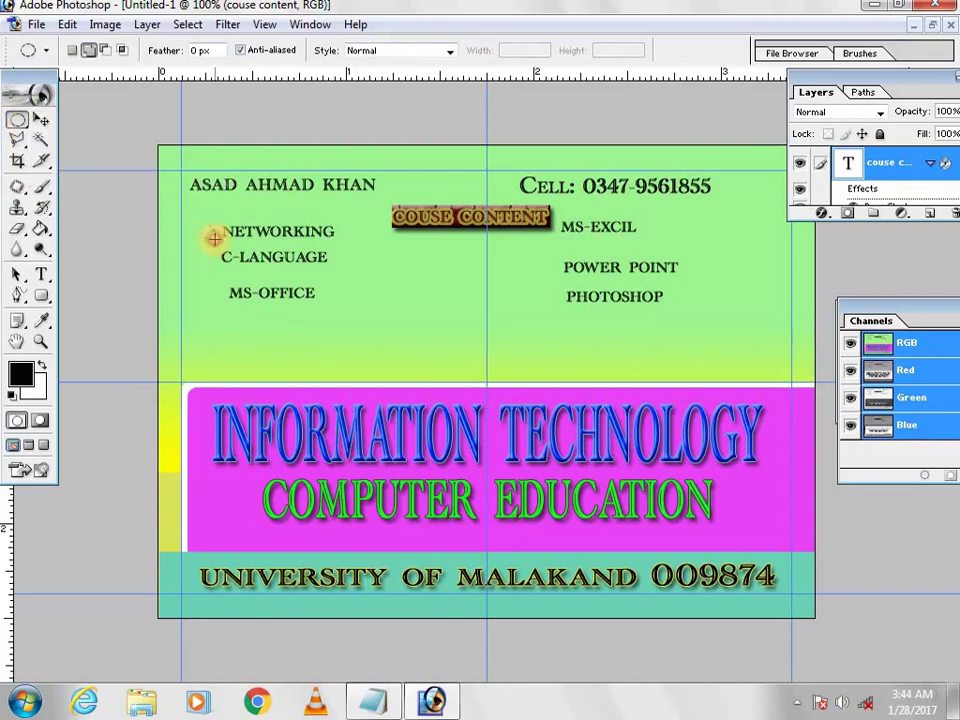
left_click_drag(40, 230, 95, 224)
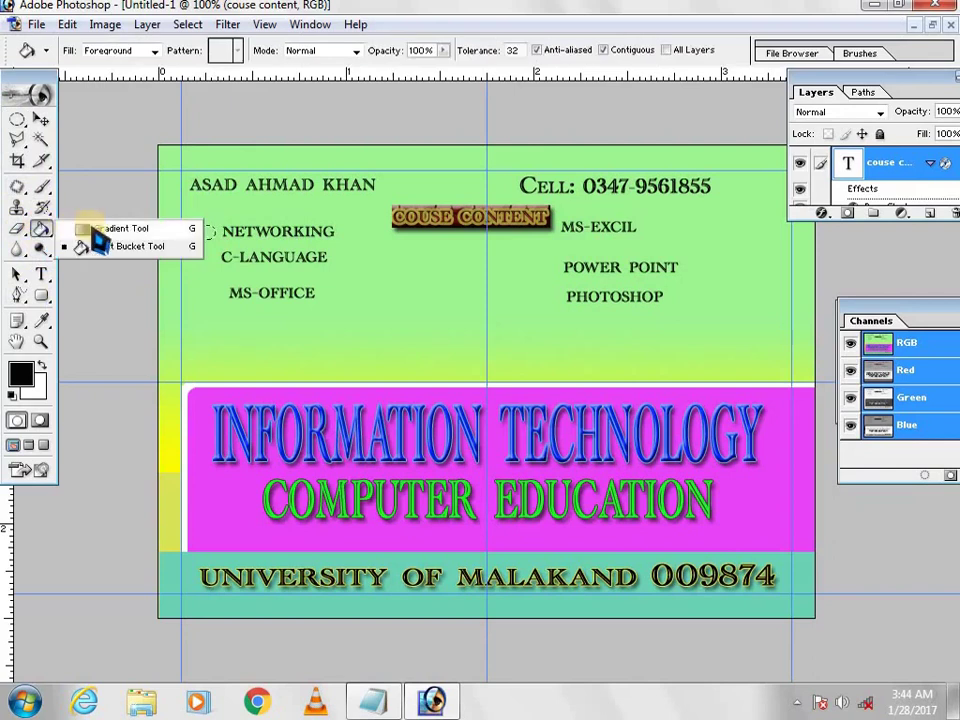
left_click(139, 50)
left_click(186, 94)
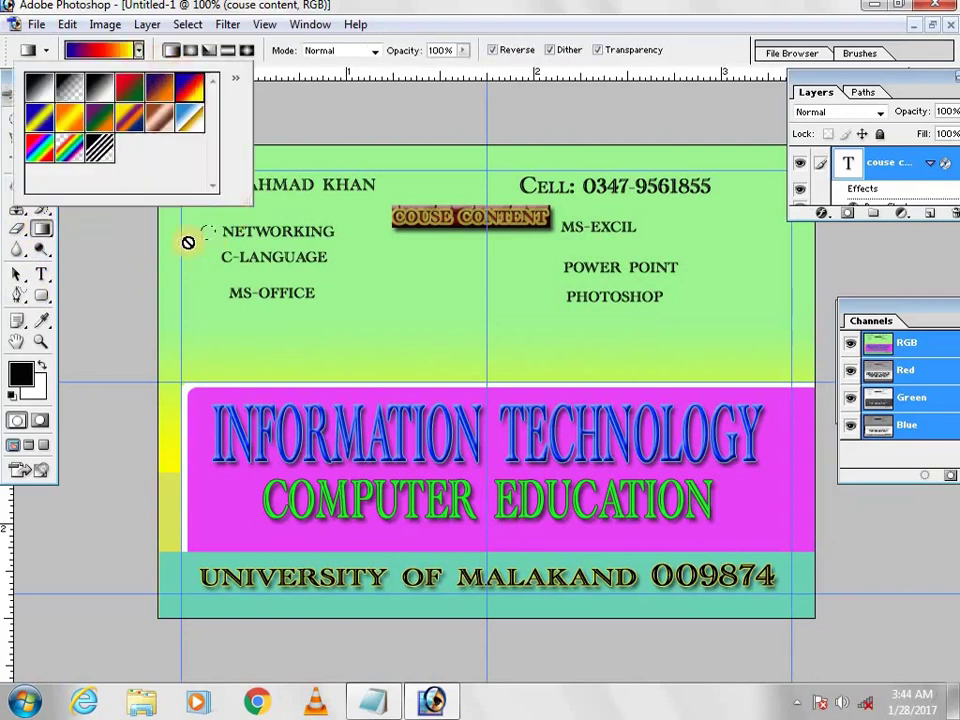
left_click(933, 208)
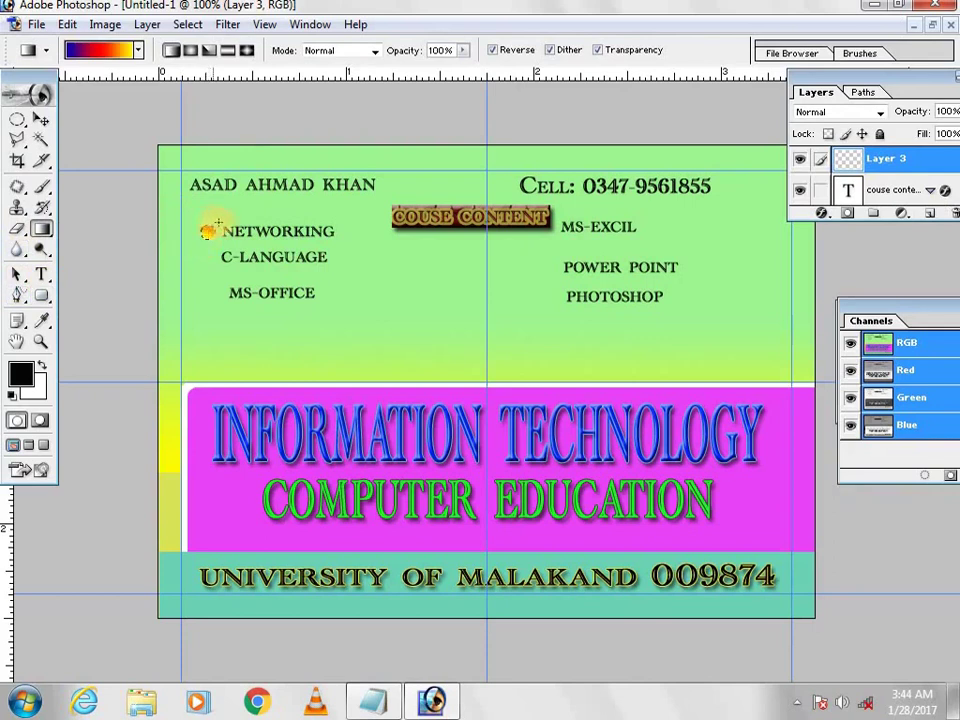
left_click(17, 118)
left_click(17, 140)
right_click(253, 190)
key("Escape")
Step: Duplicate the bullet layer twice for the C-LANGUAGE and MS-OFFICE items
right_click(955, 175)
left_click(862, 214)
left_click(722, 456)
left_click(41, 119)
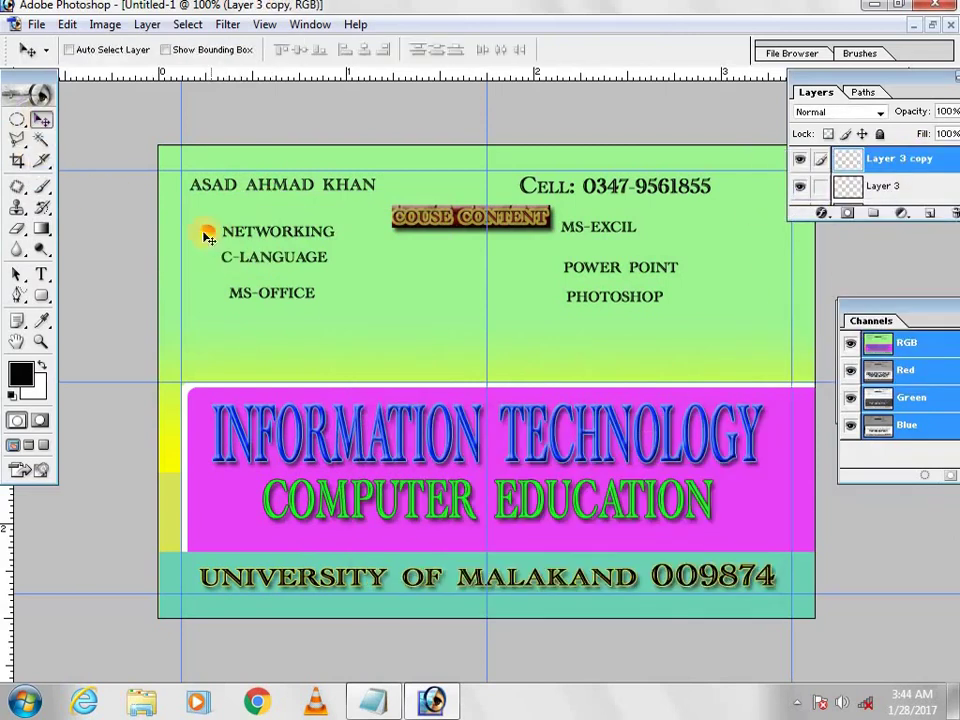
right_click(900, 162)
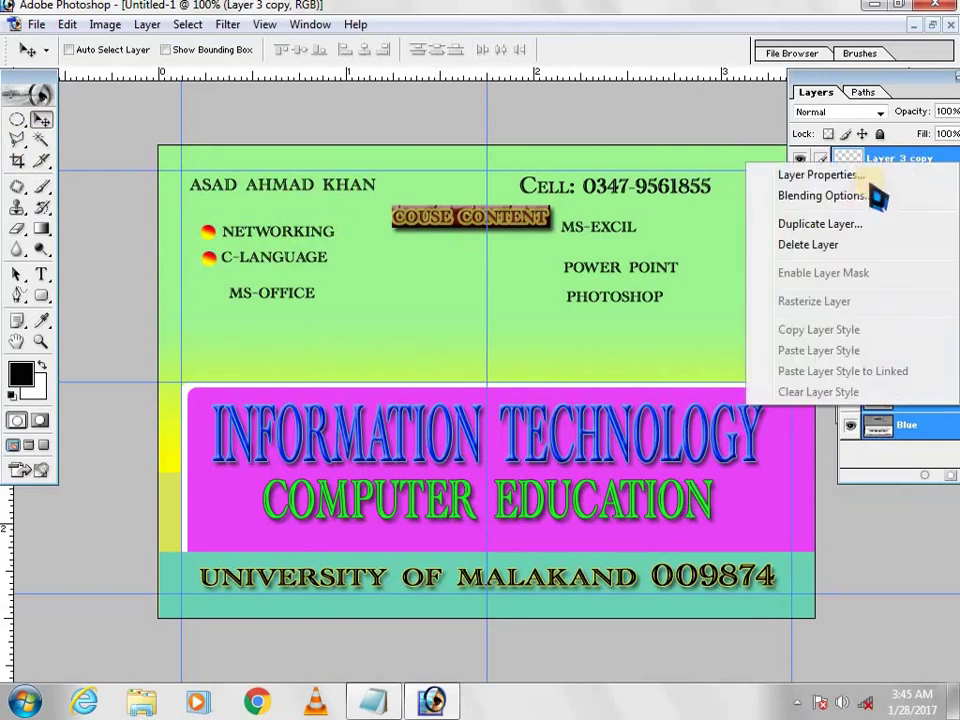
left_click(848, 224)
left_click(720, 456)
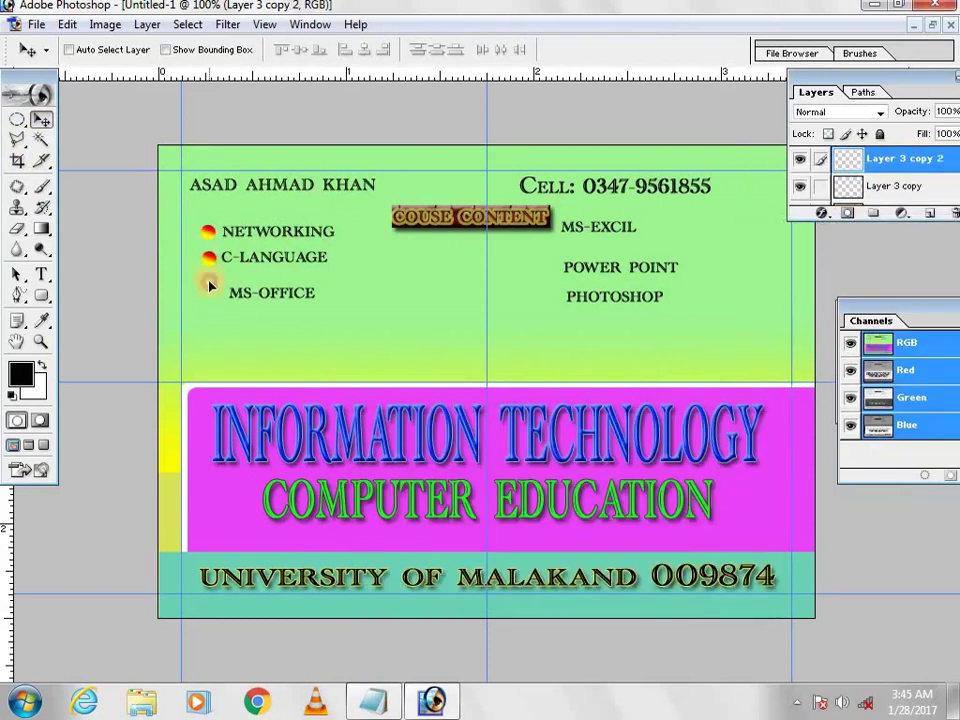
Step: Delete the MS-OFFICE, C-LANGUAGE and NETWORKING bullet layers
right_click(884, 173)
left_click(800, 249)
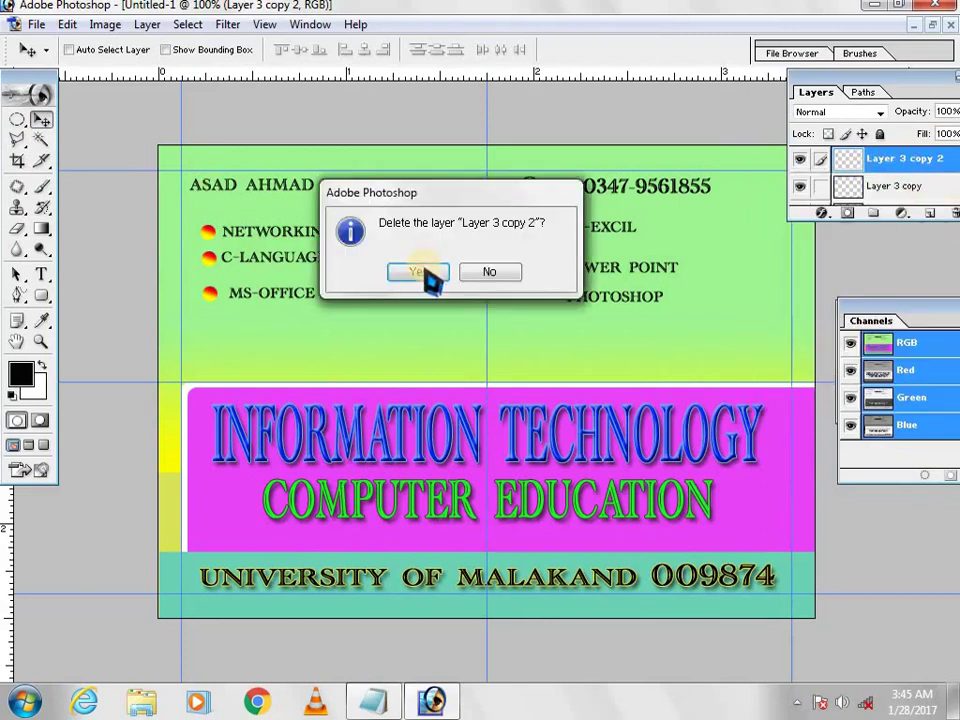
left_click(415, 272)
left_click(953, 213)
left_click(420, 272)
left_click(953, 213)
left_click(430, 272)
Step: Pick the MS-OFFICE text layer and move it lower and to the right
right_click(290, 233)
left_click(335, 242)
right_click(257, 229)
left_click(350, 244)
right_click(289, 302)
left_click(340, 304)
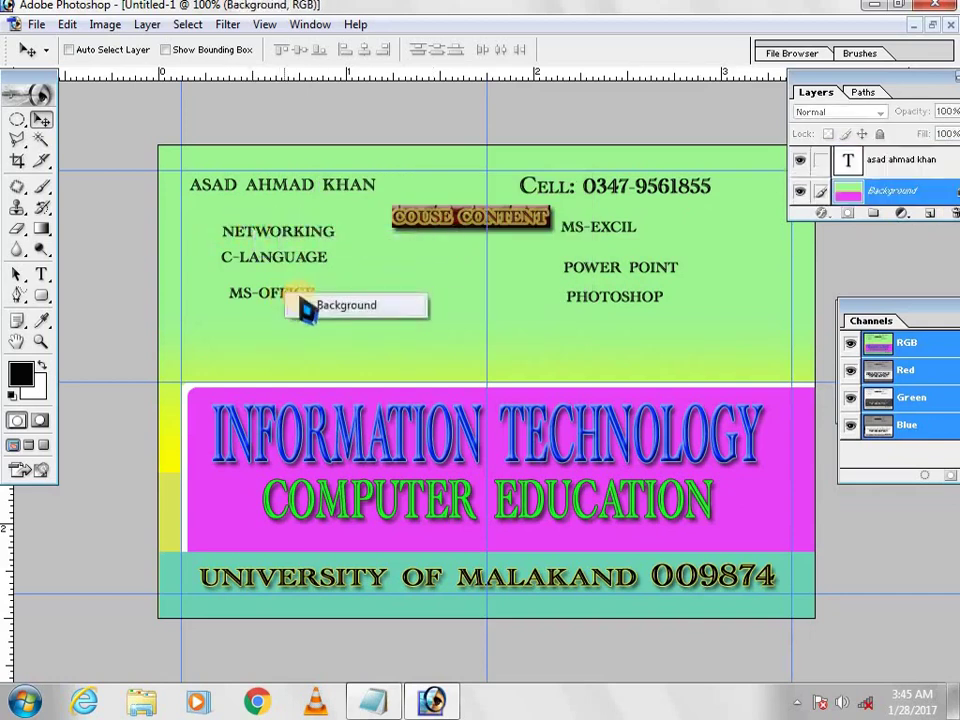
right_click(258, 296)
left_click(296, 300)
left_click_drag(296, 300, 306, 330)
Step: Move C-LANGUAGE and NETWORKING down to evenly space the left column
right_click(300, 272)
left_click(320, 268)
left_click_drag(321, 272, 326, 286)
right_click(312, 240)
left_click(345, 250)
right_click(324, 234)
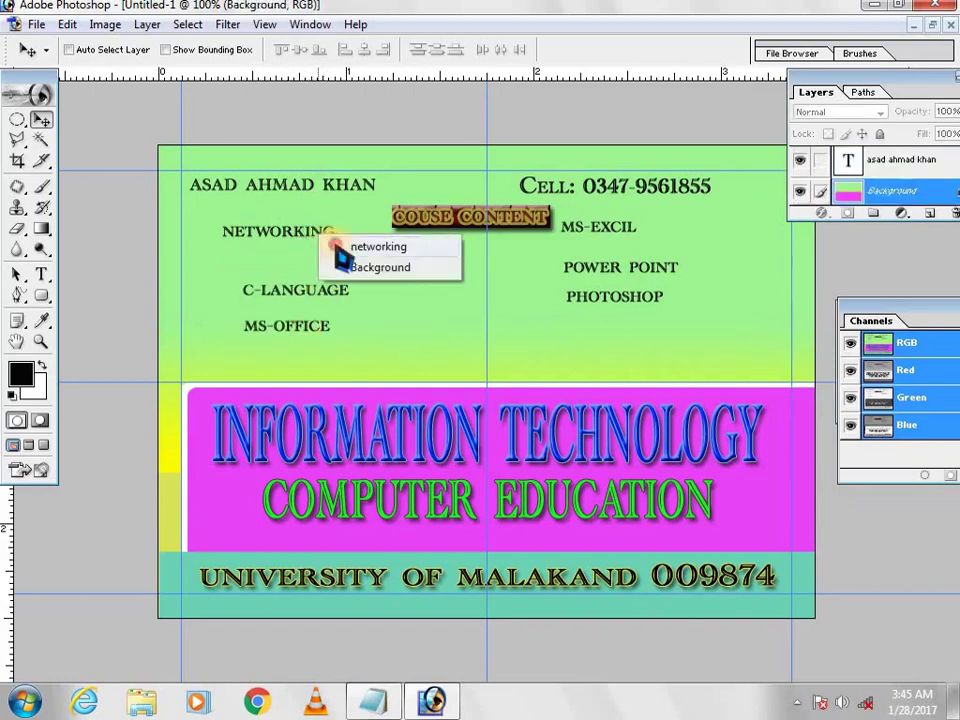
left_click(345, 246)
left_click_drag(306, 232, 326, 253)
Step: Shift PHOTOSHOP and POWER POINT lower in the right column
right_click(634, 313)
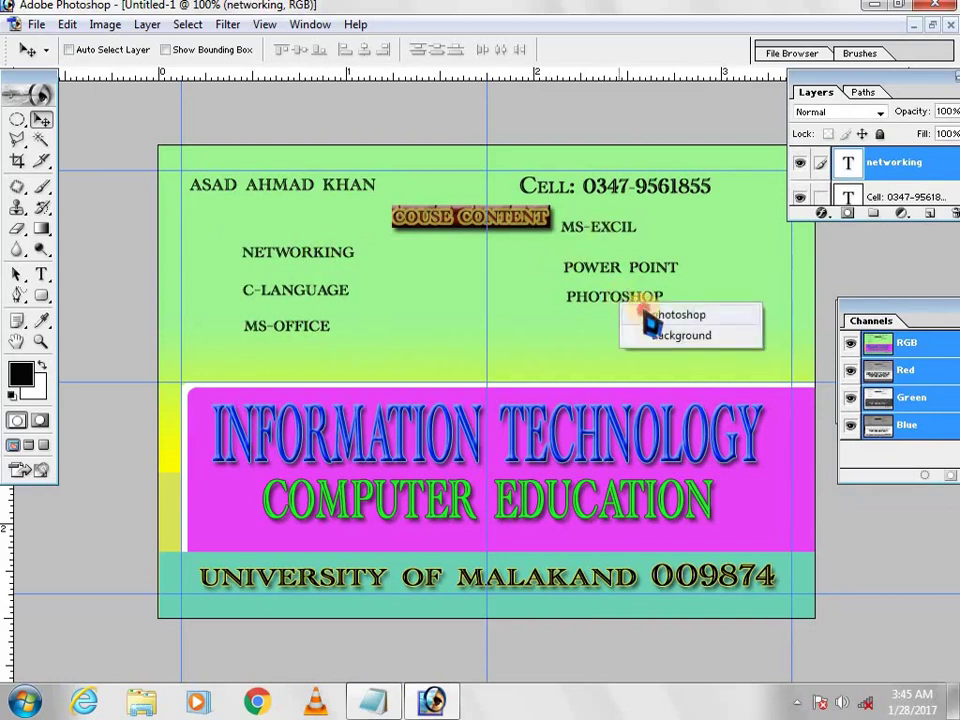
left_click(660, 315)
left_click_drag(634, 312, 634, 324)
right_click(620, 274)
left_click(640, 278)
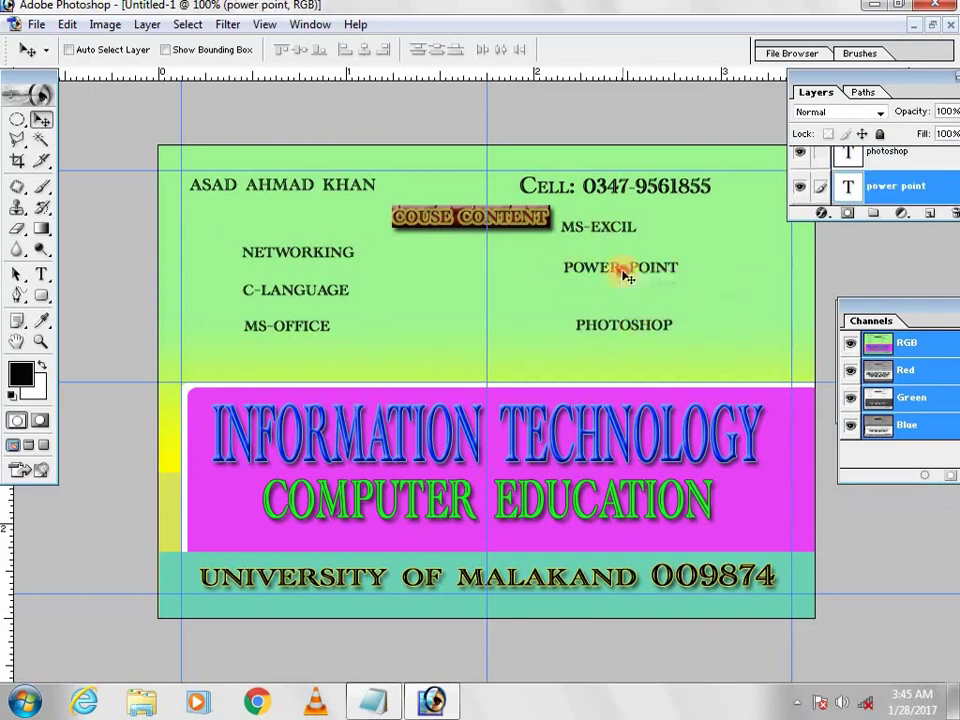
left_click_drag(621, 270, 628, 292)
Step: Move MS-EXCIL down and right to align the right column
right_click(608, 241)
left_click(660, 247)
right_click(639, 228)
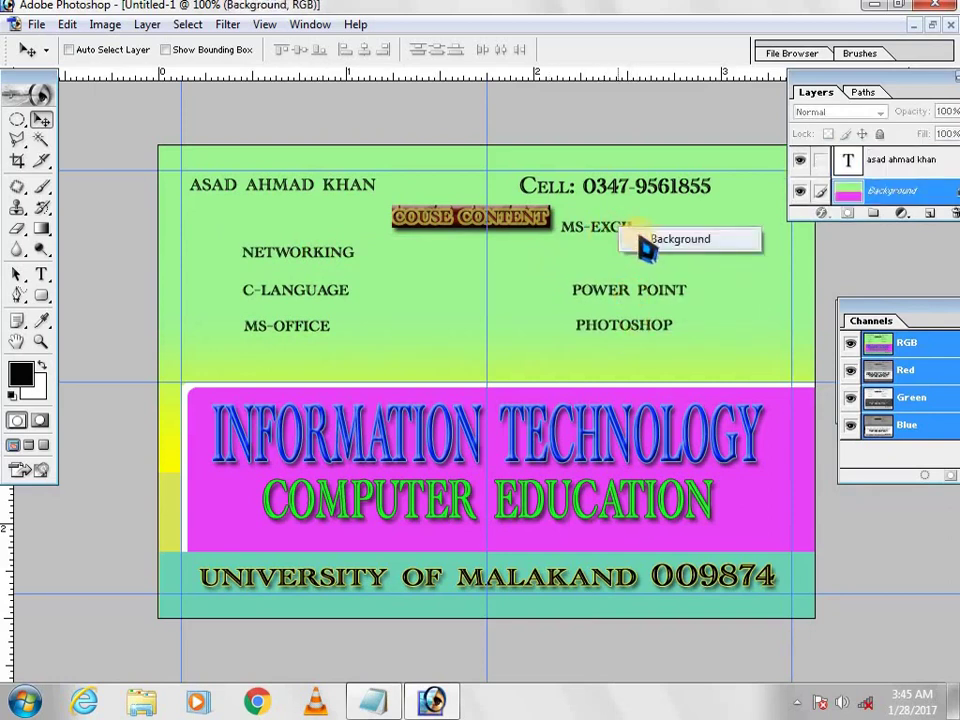
right_click(606, 226)
left_click(600, 238)
left_click_drag(597, 235, 607, 256)
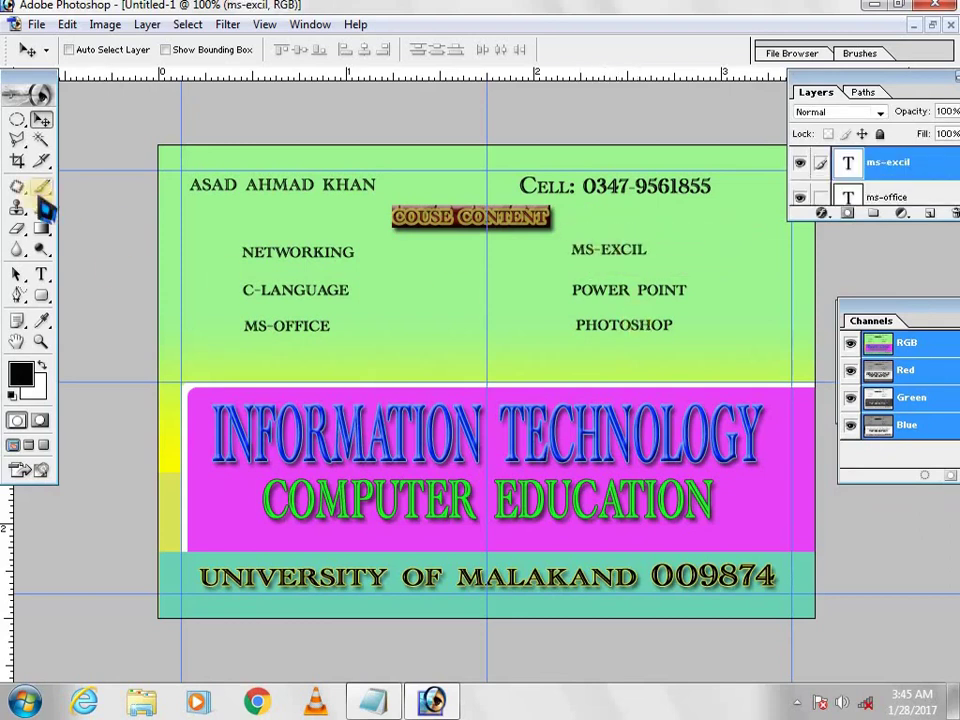
Step: Make a round gradient bullet on a new layer and duplicate it once
left_click(16, 120)
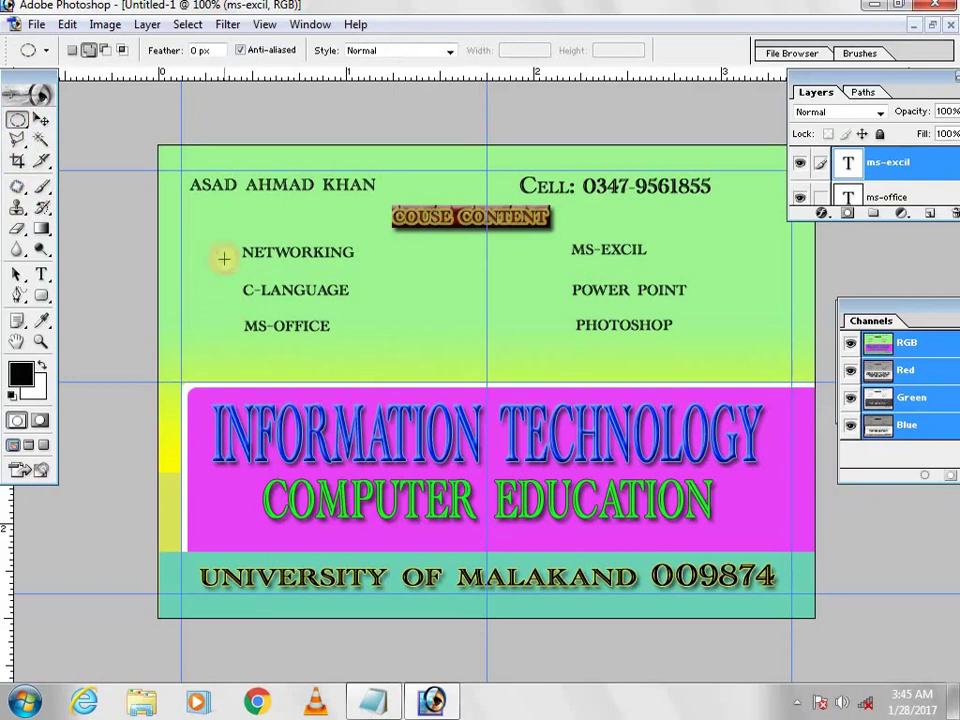
left_click(41, 228)
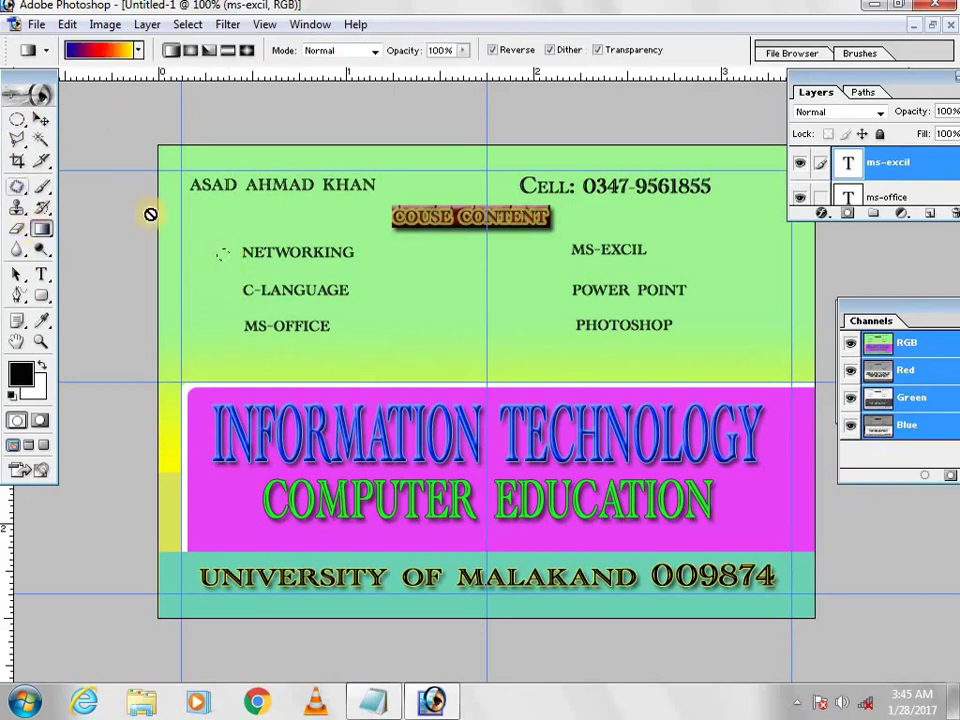
left_click(931, 214)
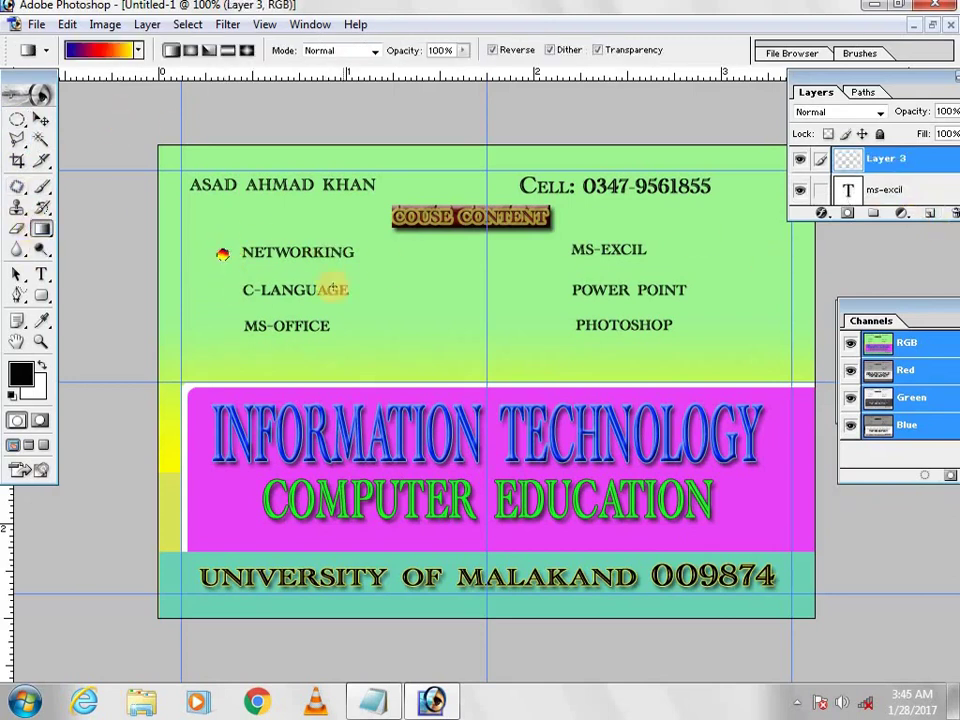
left_click(17, 139)
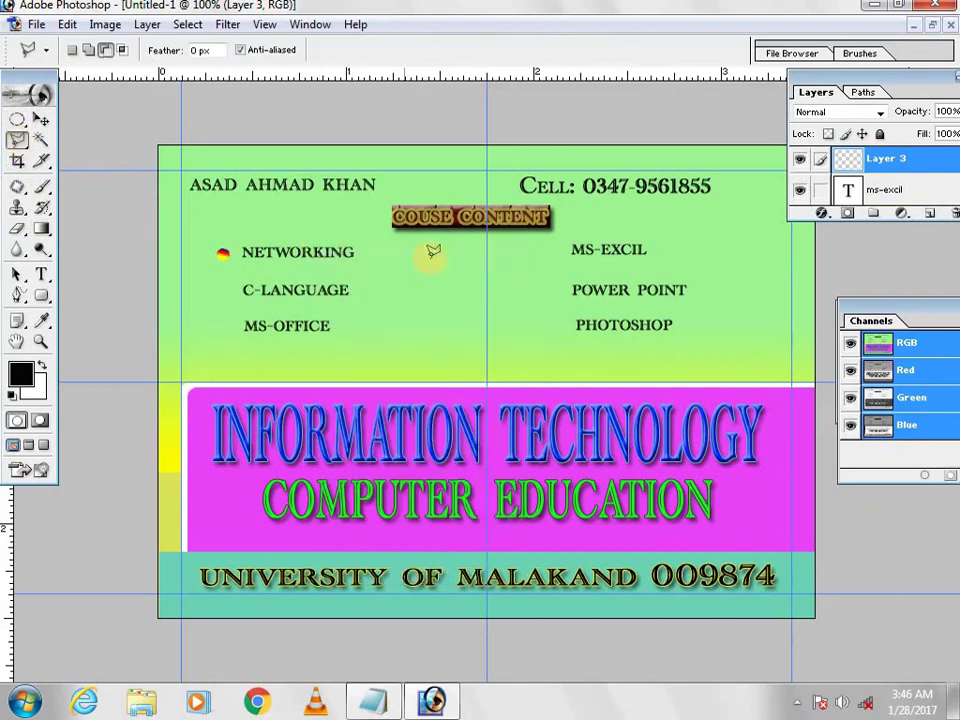
right_click(884, 163)
left_click(800, 223)
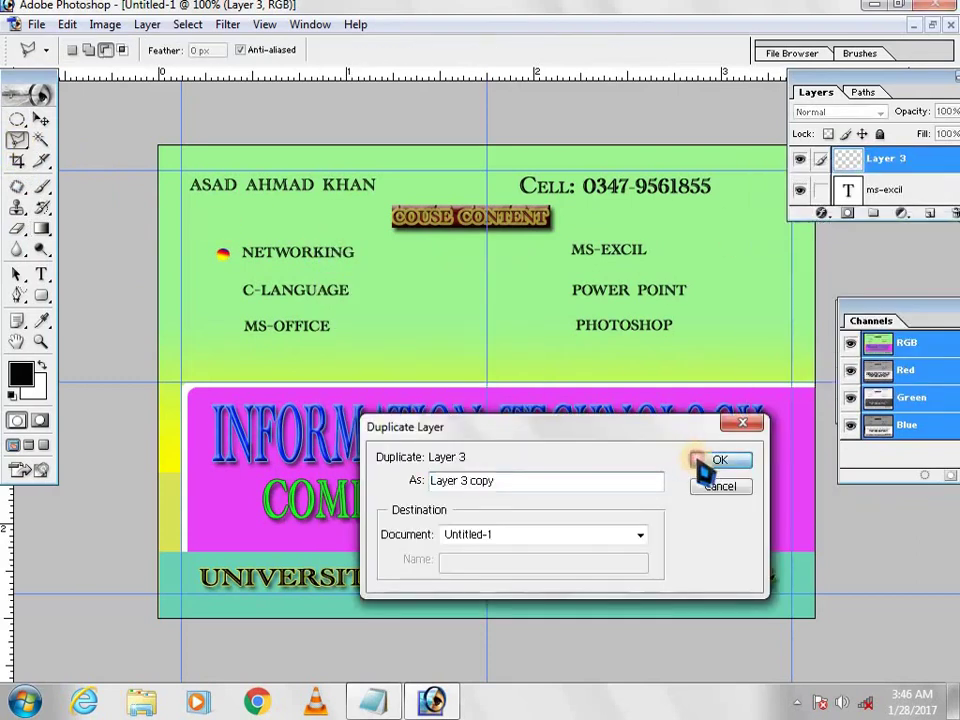
left_click(727, 459)
left_click(41, 119)
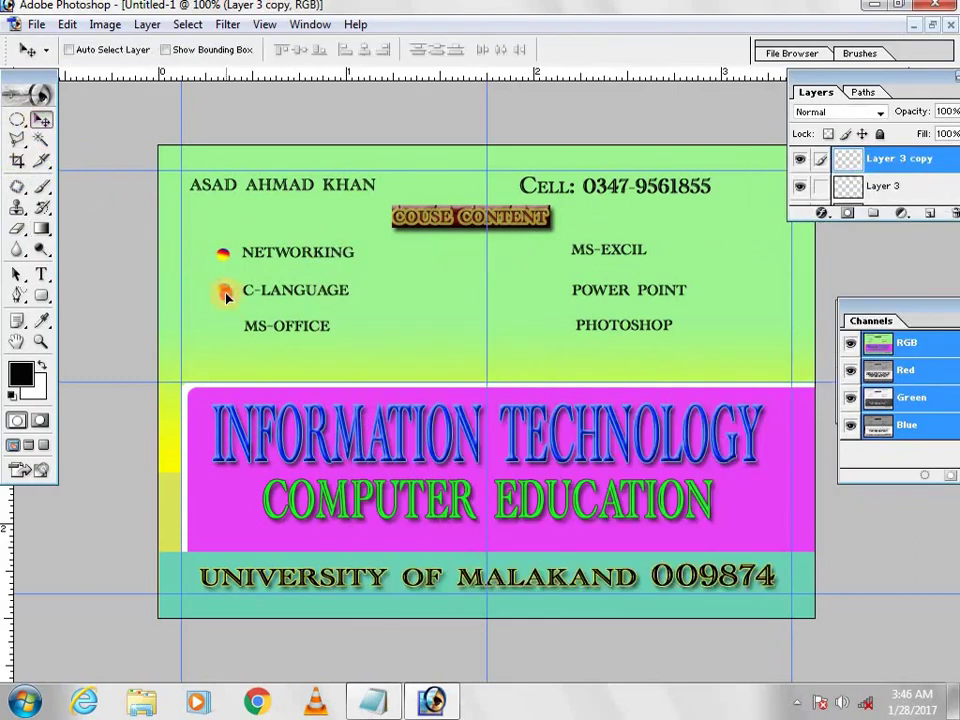
Step: Create three more copies of the bullet layer
right_click(938, 172)
left_click(830, 221)
left_click(720, 456)
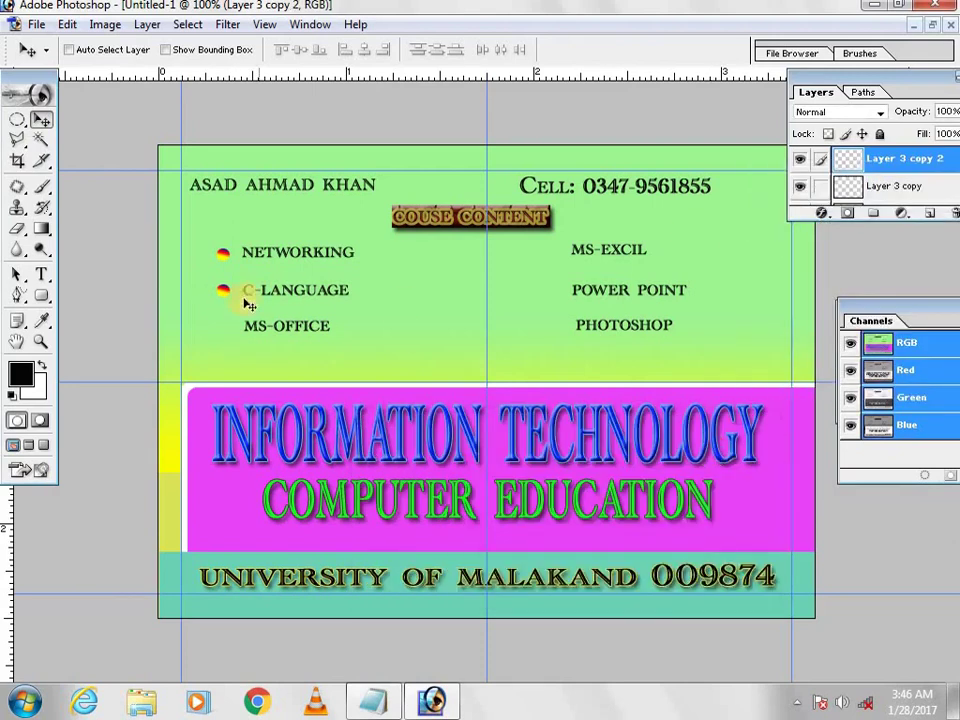
right_click(868, 160)
left_click(814, 214)
key("Return")
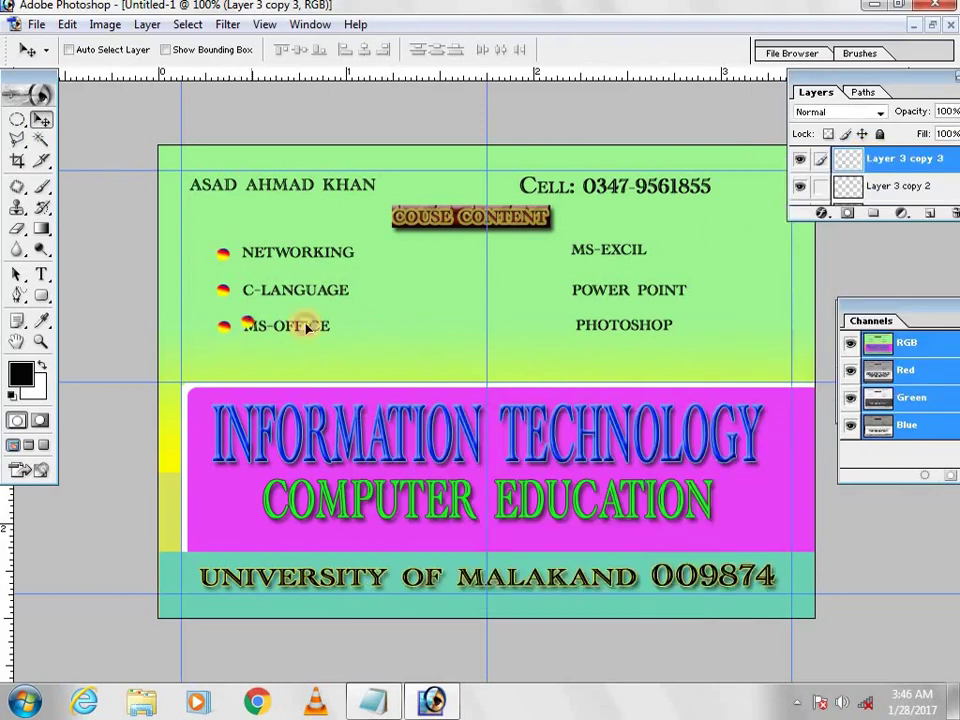
right_click(893, 163)
left_click(836, 221)
left_click(714, 461)
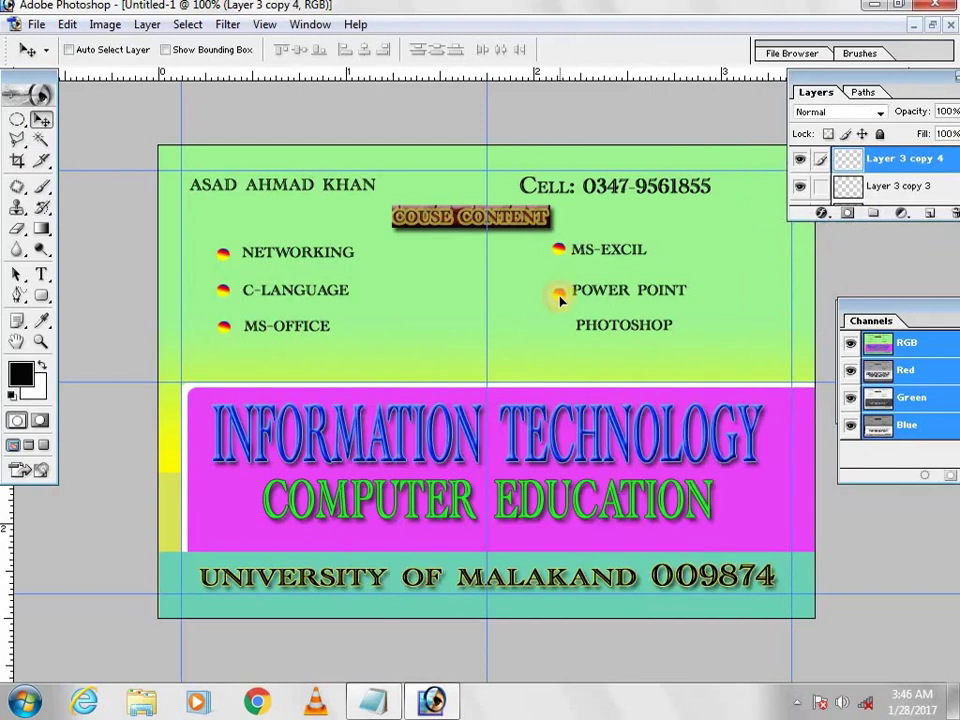
Step: Add the fifth bullet copy and dock the Paths palette back with Layers
right_click(866, 168)
left_click(868, 224)
left_click(722, 460)
left_click(907, 82)
left_click_drag(928, 85, 895, 82)
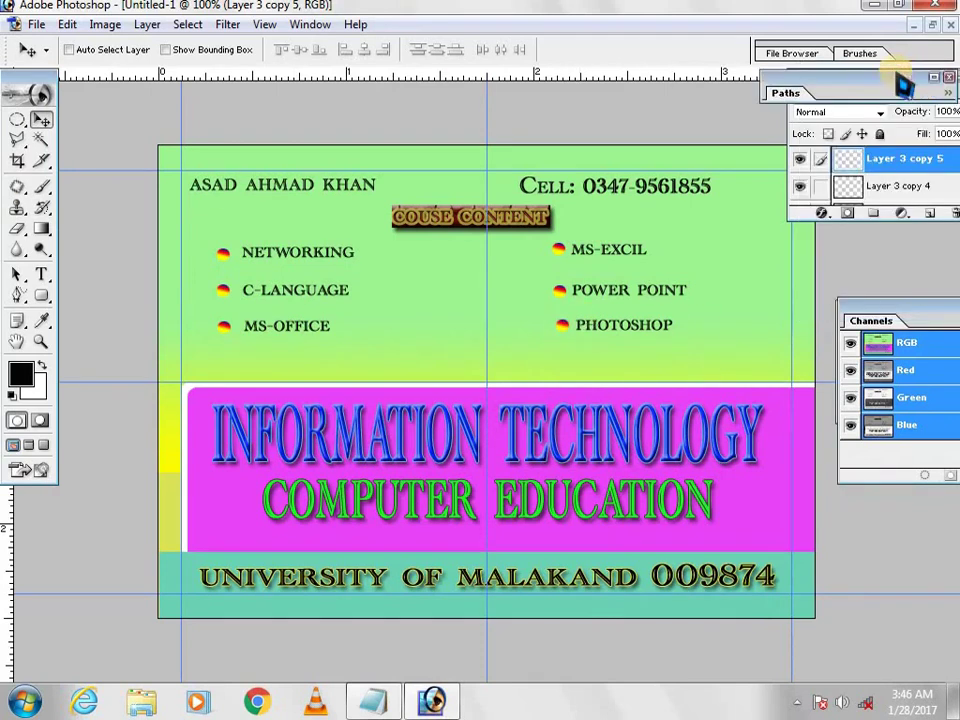
Step: Close the Notepad tutorial notes without saving them
left_click(373, 700)
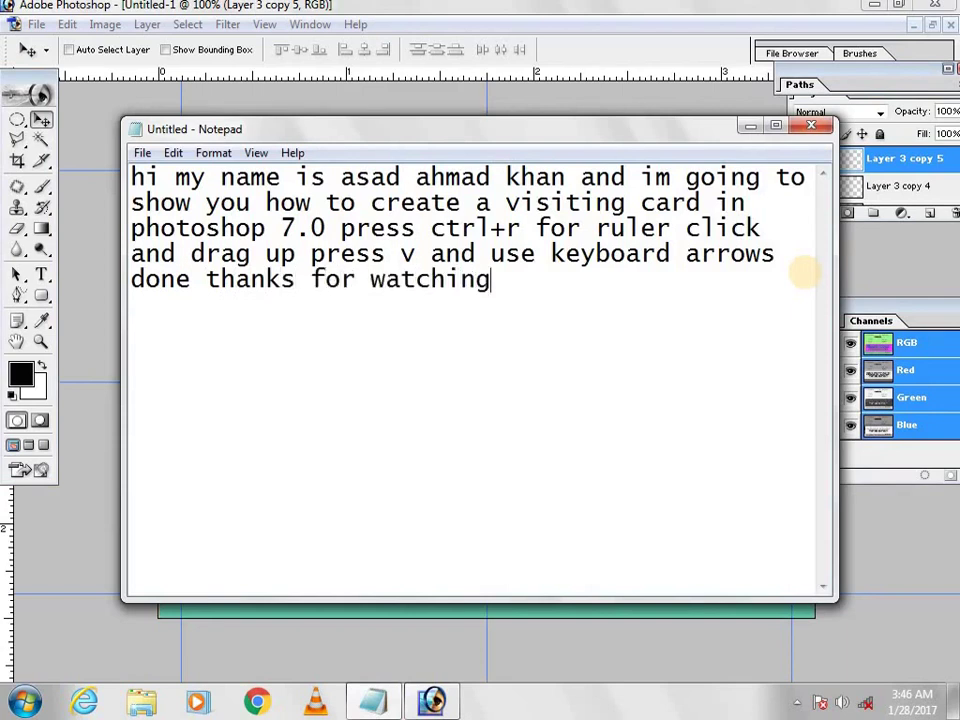
left_click_drag(553, 147, 598, 153)
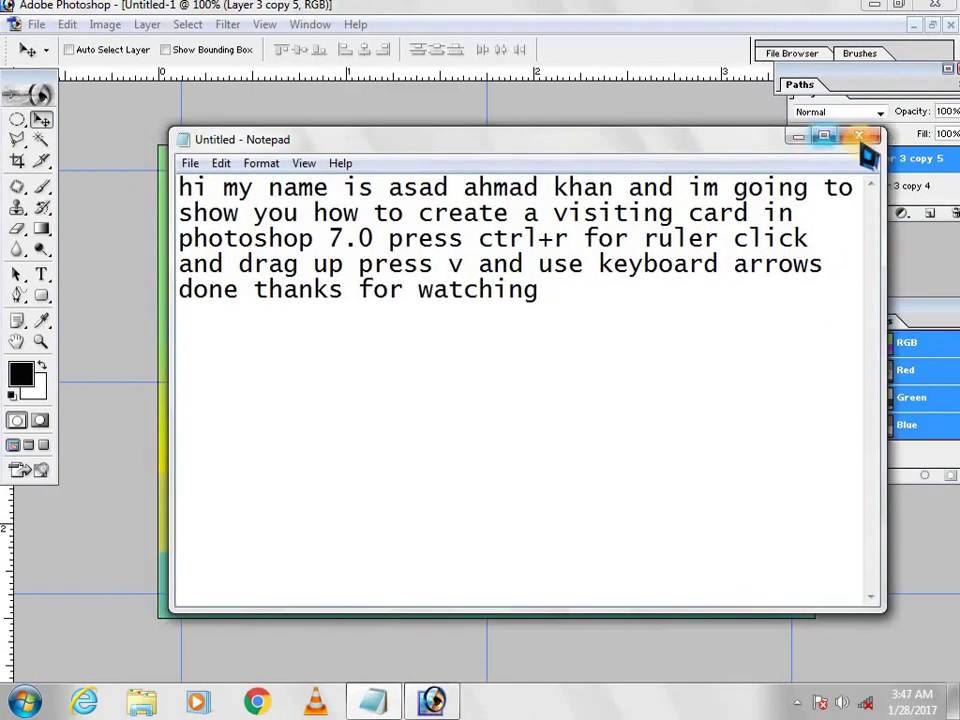
left_click(866, 135)
left_click(545, 347)
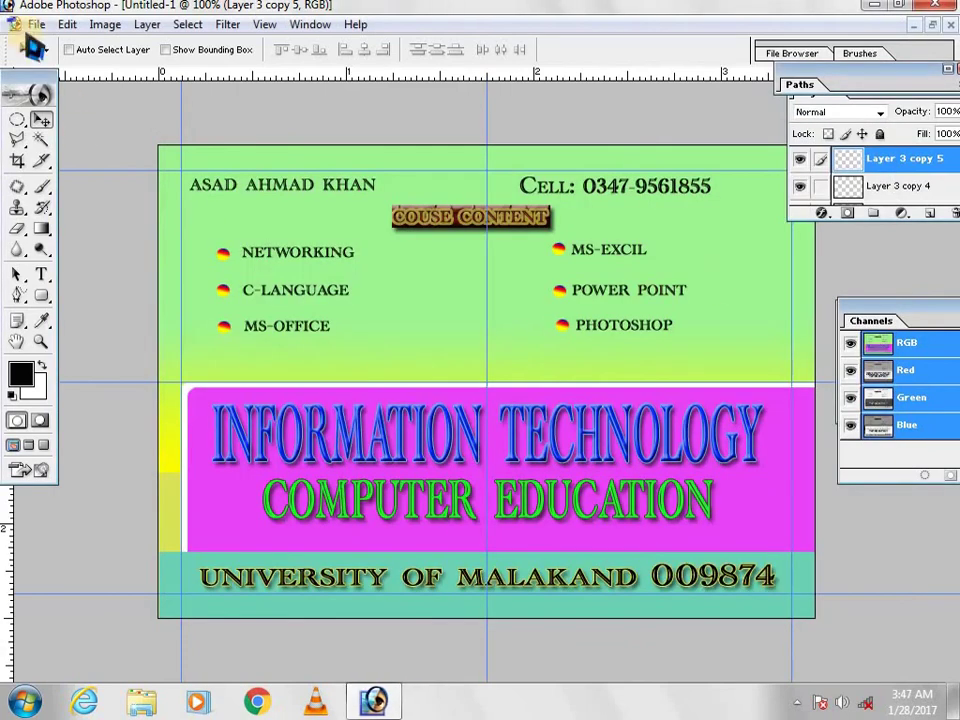
Step: Save the card as a JPEG copy with default quality settings
left_click(36, 24)
left_click(75, 197)
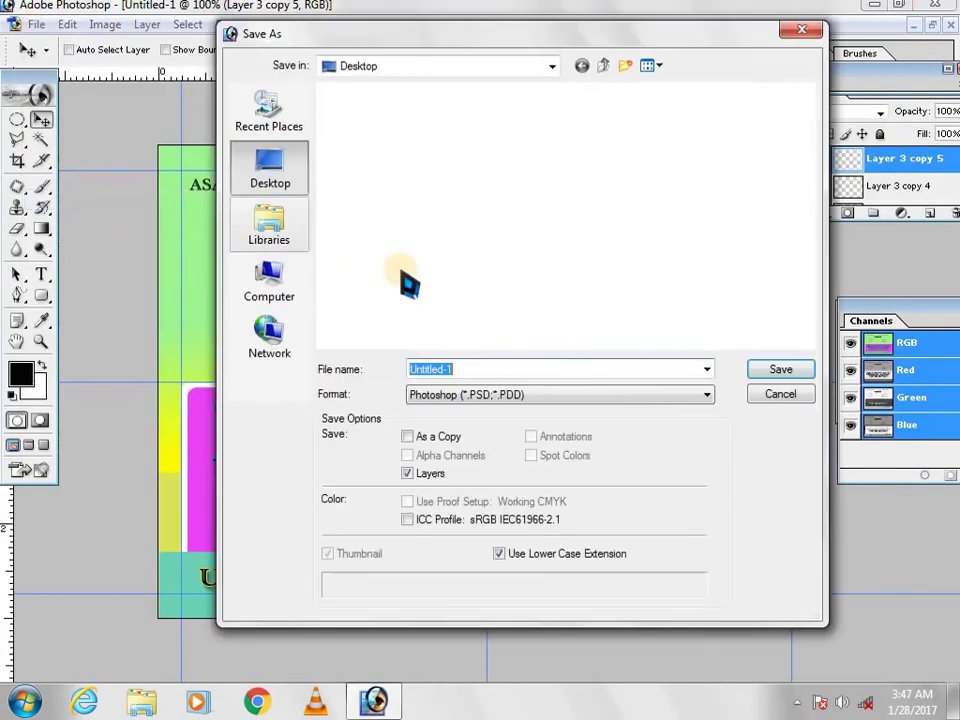
left_click(707, 394)
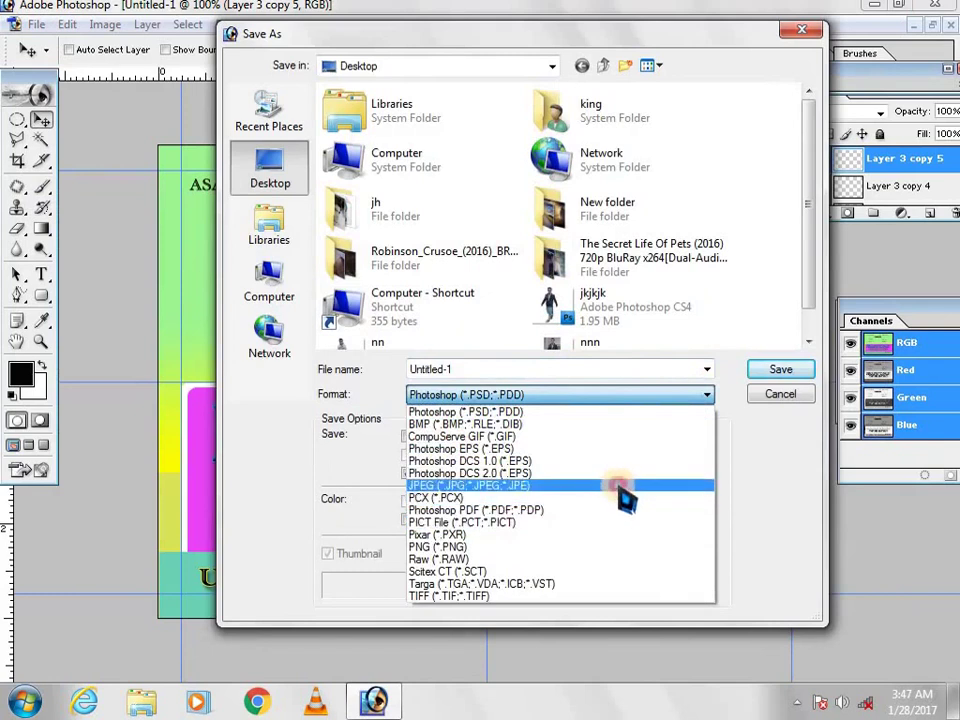
left_click(620, 485)
left_click(773, 371)
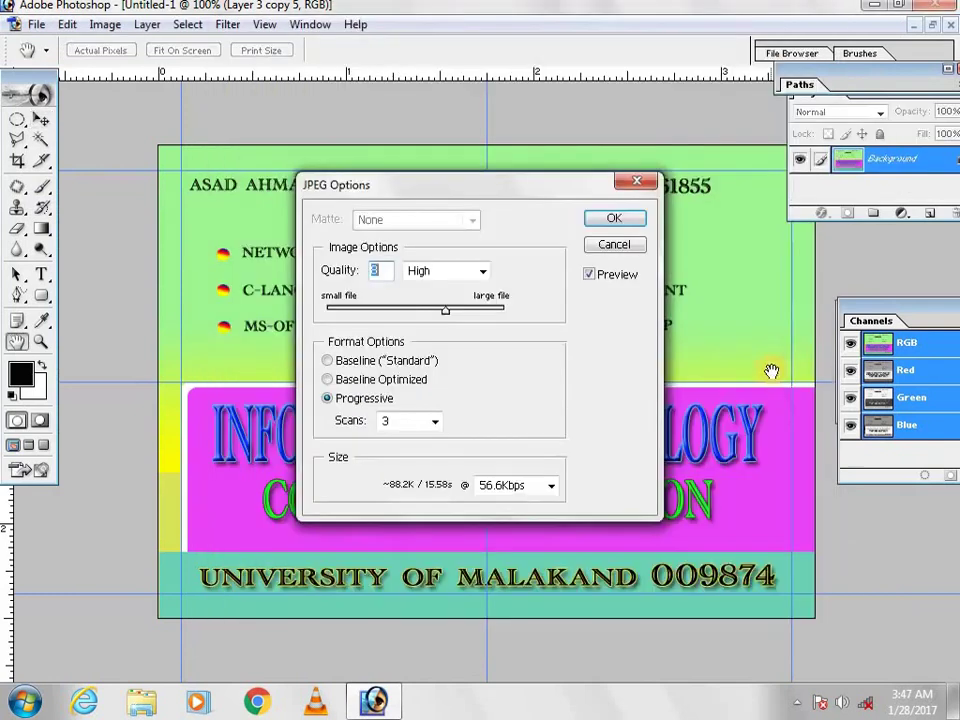
left_click(611, 222)
Step: Close Photoshop without saving, then open 'Untitled-1 copy' maximized in Photo Viewer
left_click(951, 6)
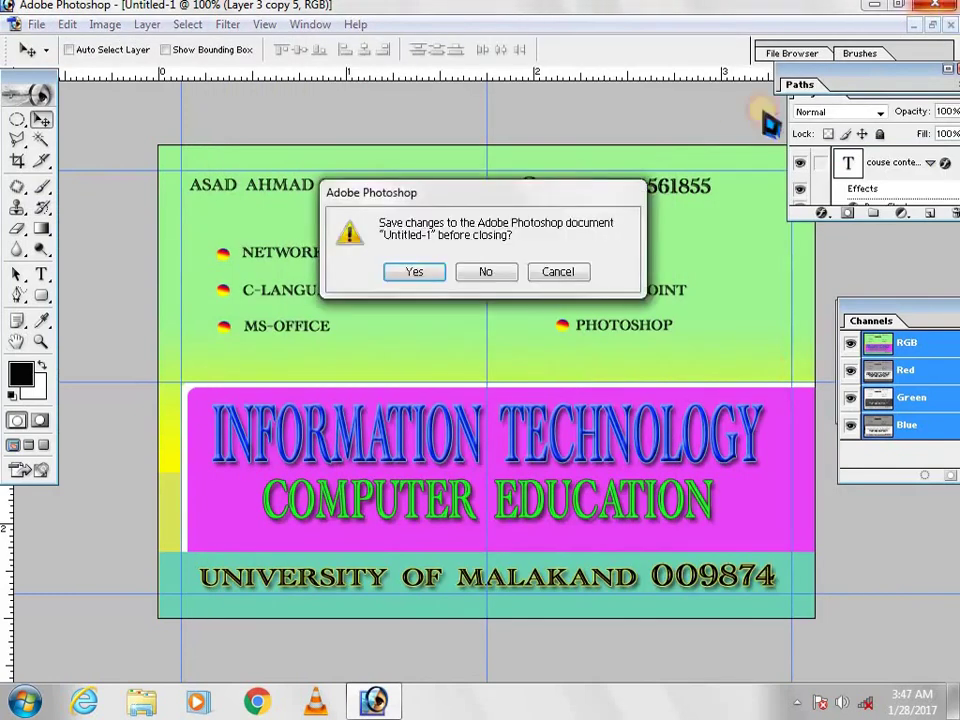
left_click(487, 270)
double_click(330, 630)
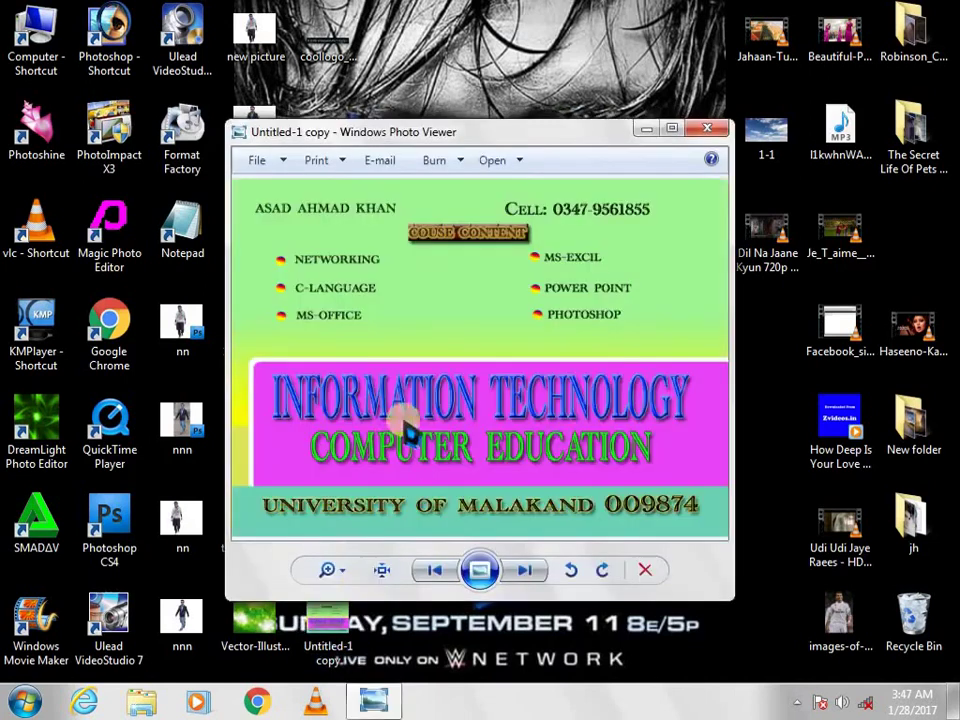
left_click(669, 128)
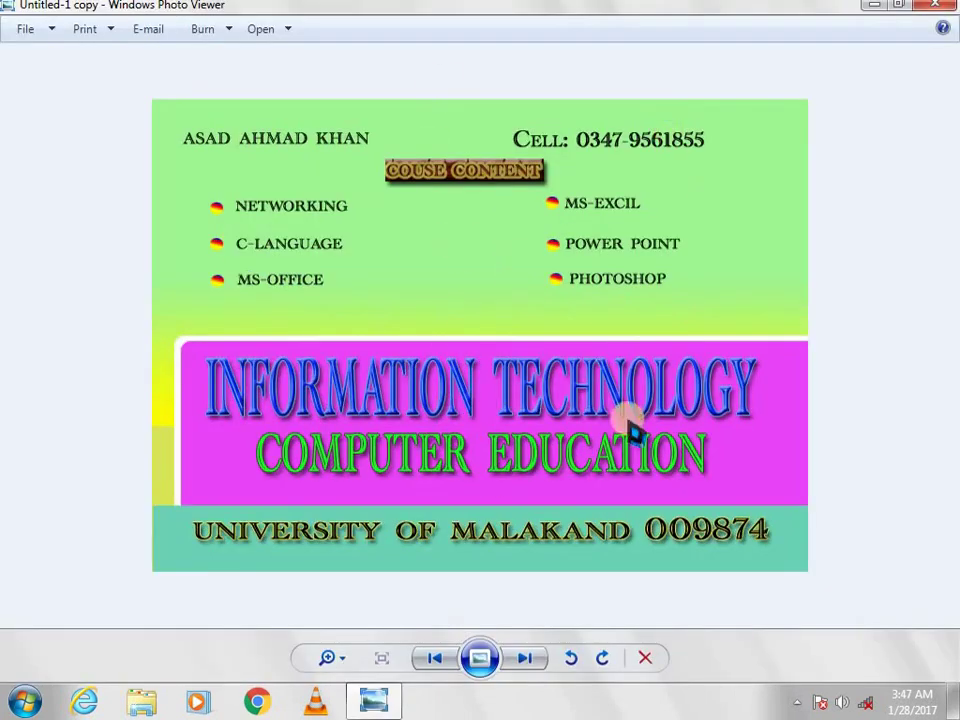